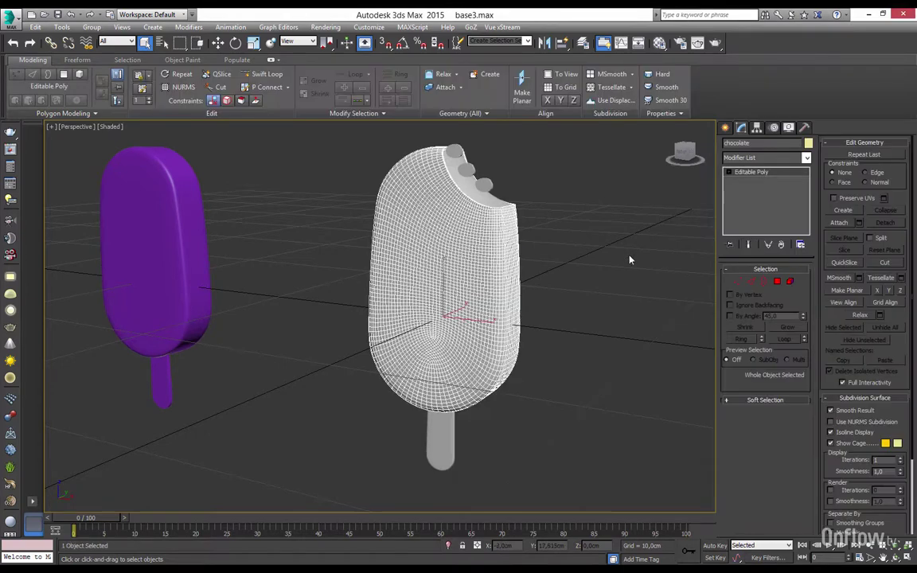
Add a TurboSmooth modifier to the chocolate object and increase its iterations
click(725, 128)
click(743, 128)
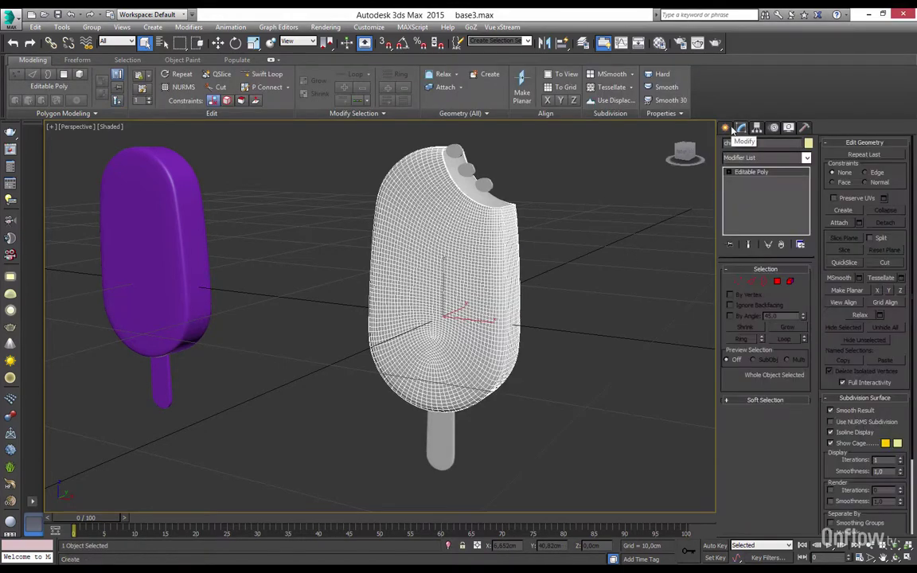
click(804, 159)
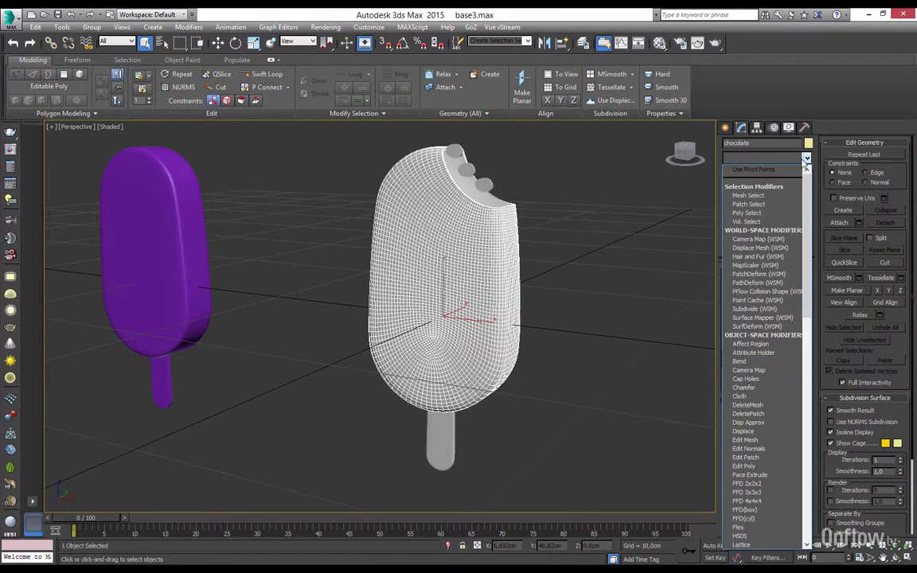
text(tu)
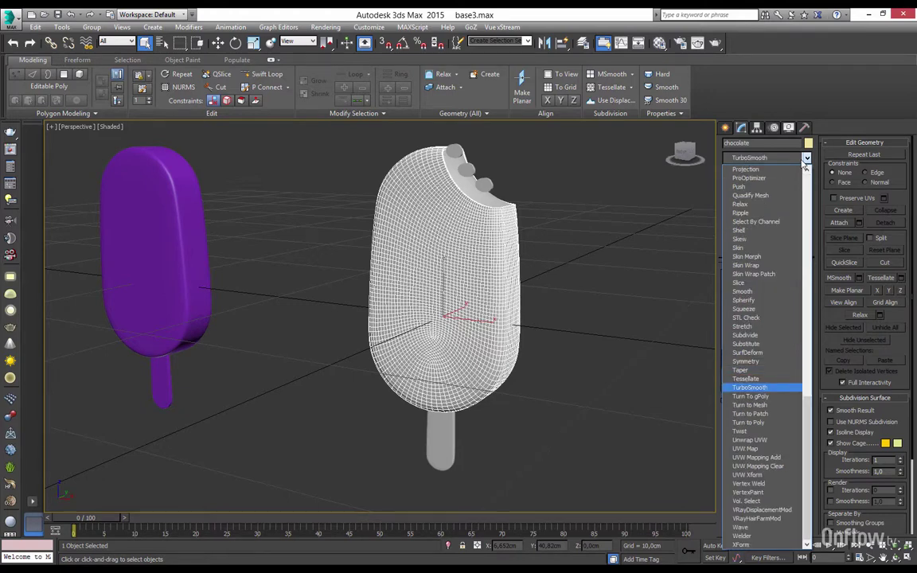
key(Return)
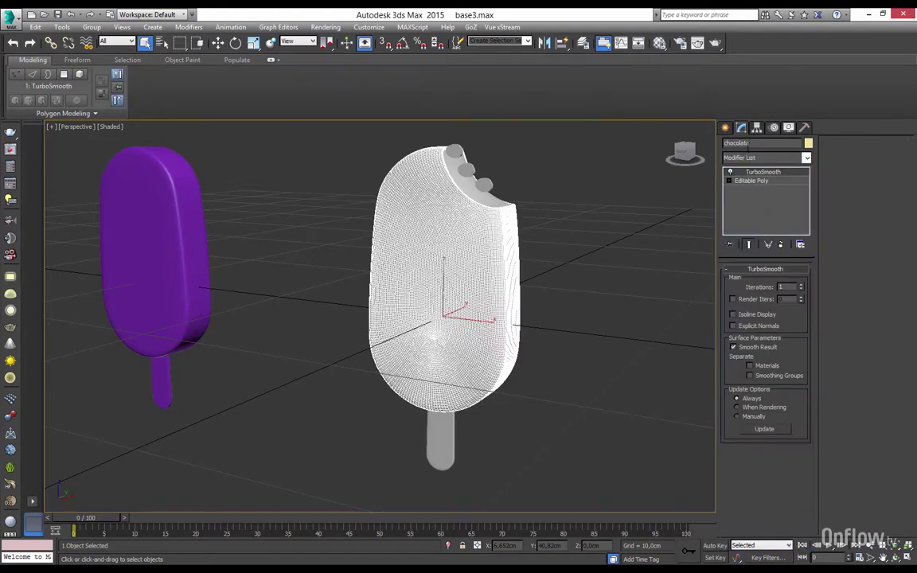
click(801, 285)
click(572, 231)
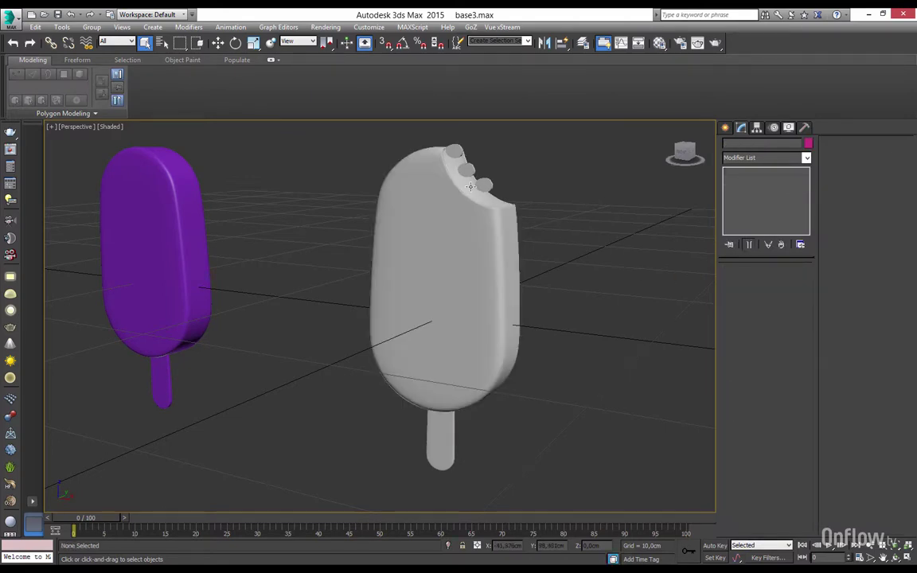
Add a TurboSmooth modifier with 2 iterations to the recheio filling object
click(417, 169)
click(806, 158)
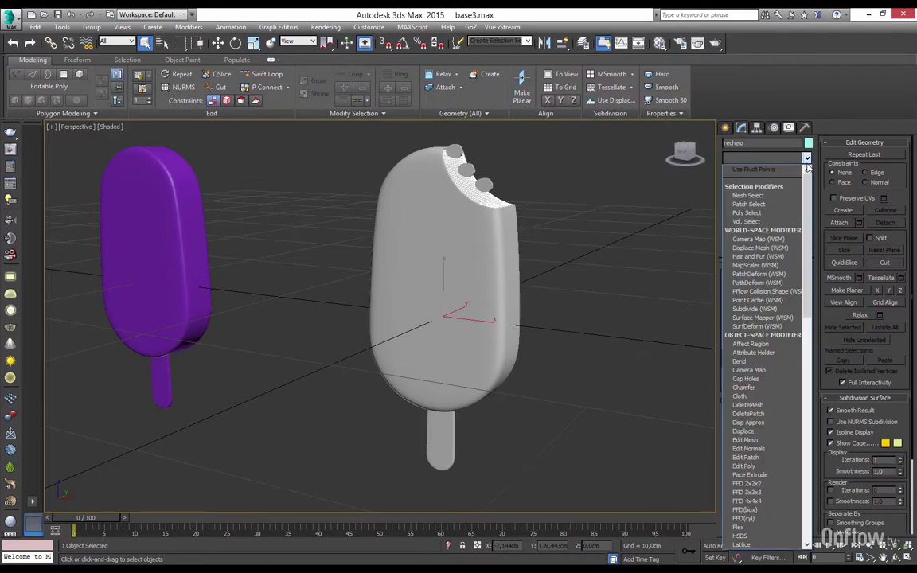
text(tu)
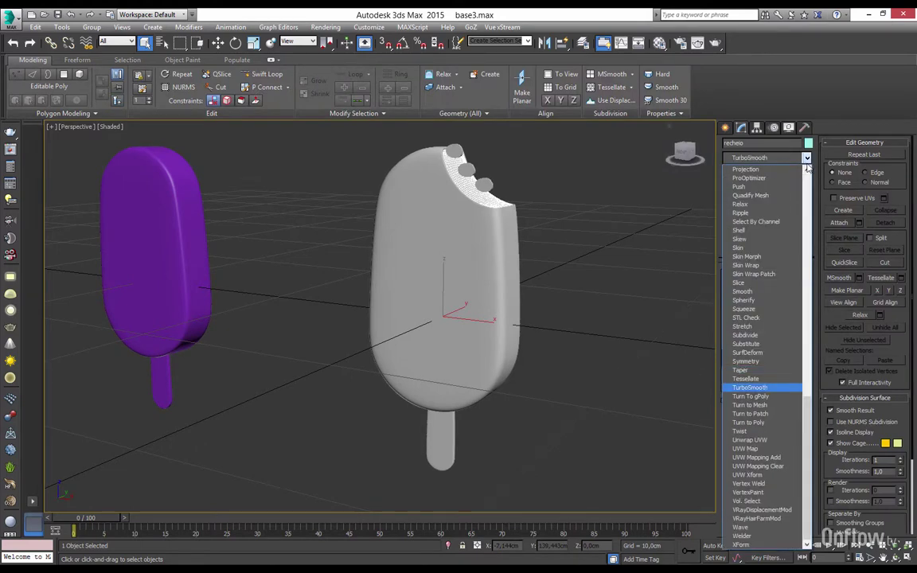
key(Return)
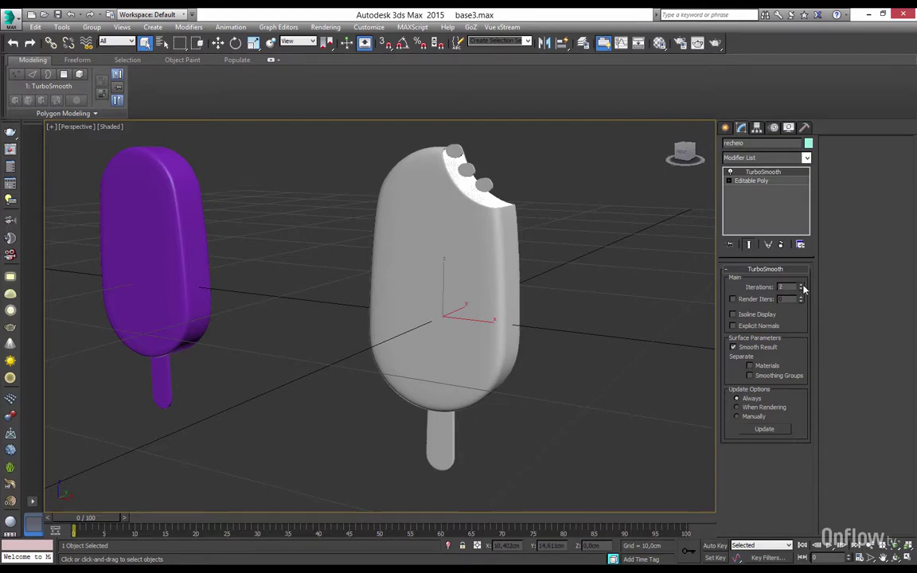
click(338, 216)
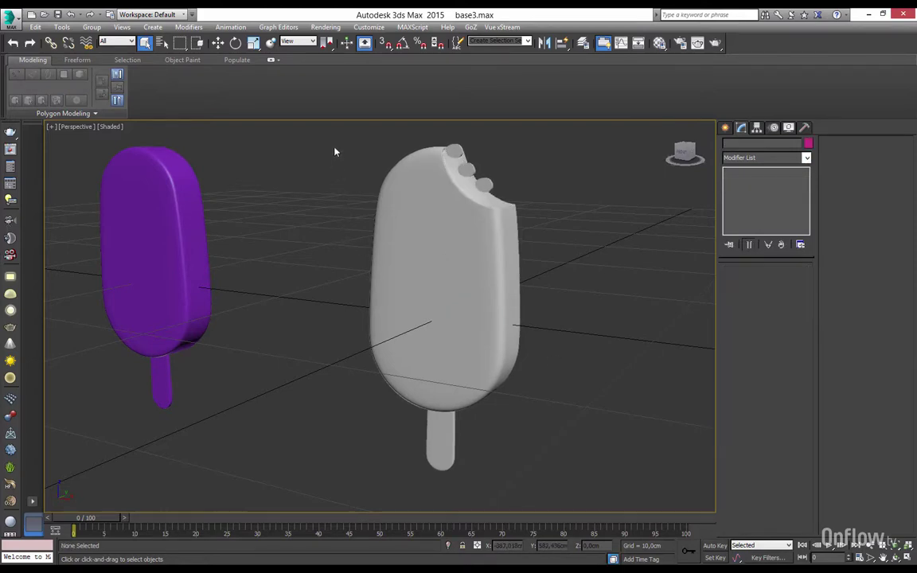
Select all parts of the bitten grey ice pop and send them to ZBrush through GoZ
drag(334, 150, 597, 495)
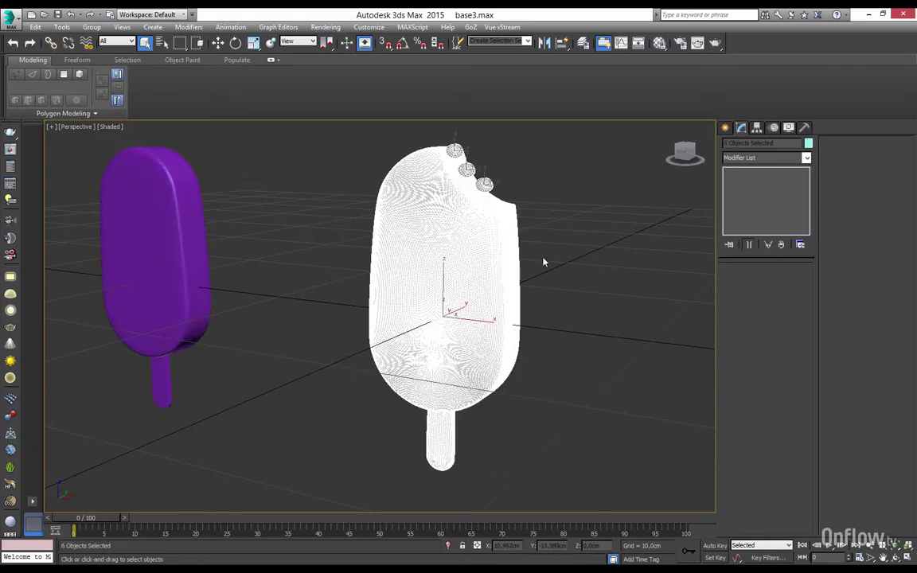
click(470, 28)
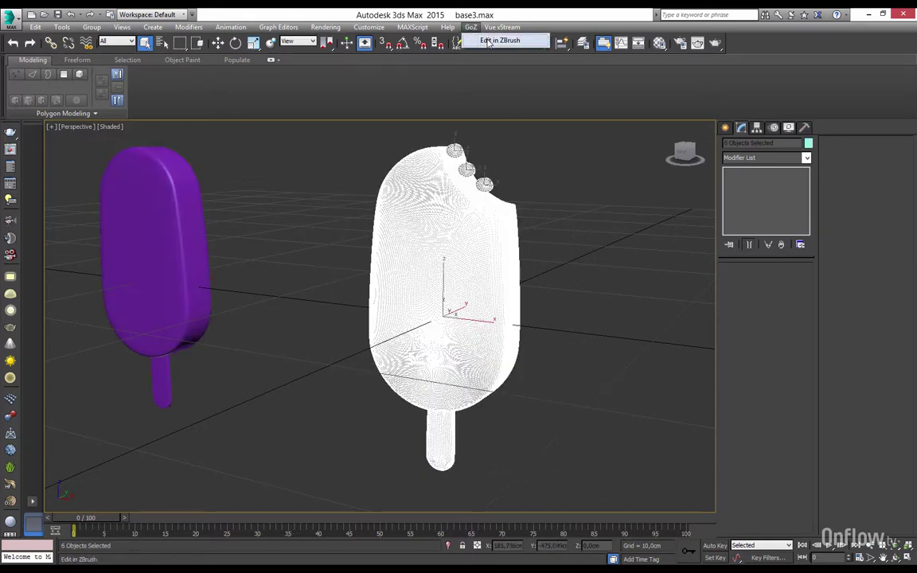
click(495, 42)
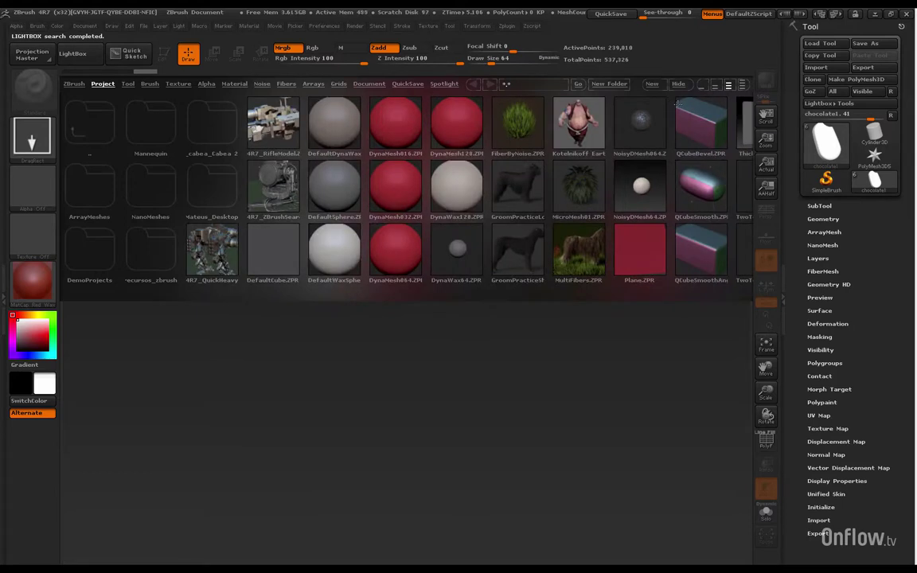
Put the imported ice pop into Edit mode, frame it, and assign the MatCap Gray material
click(679, 84)
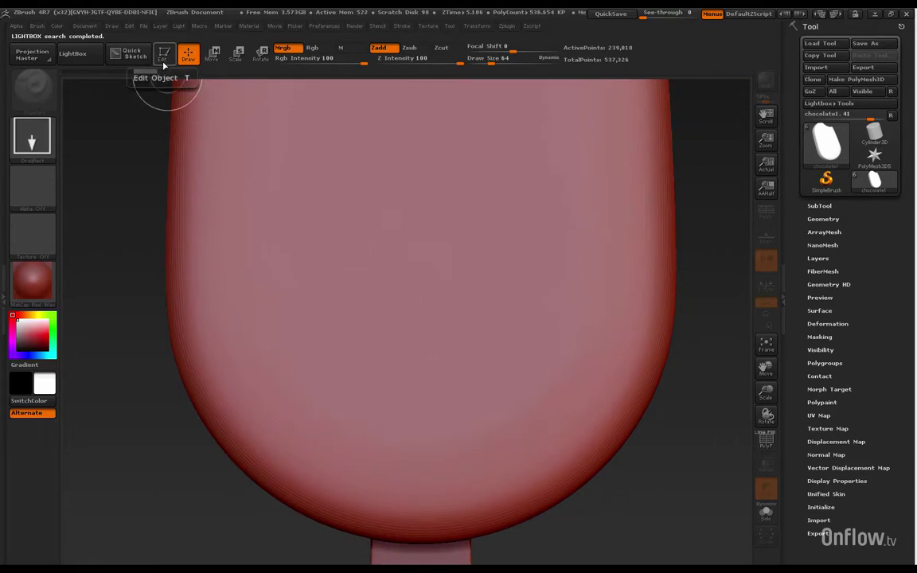
click(163, 63)
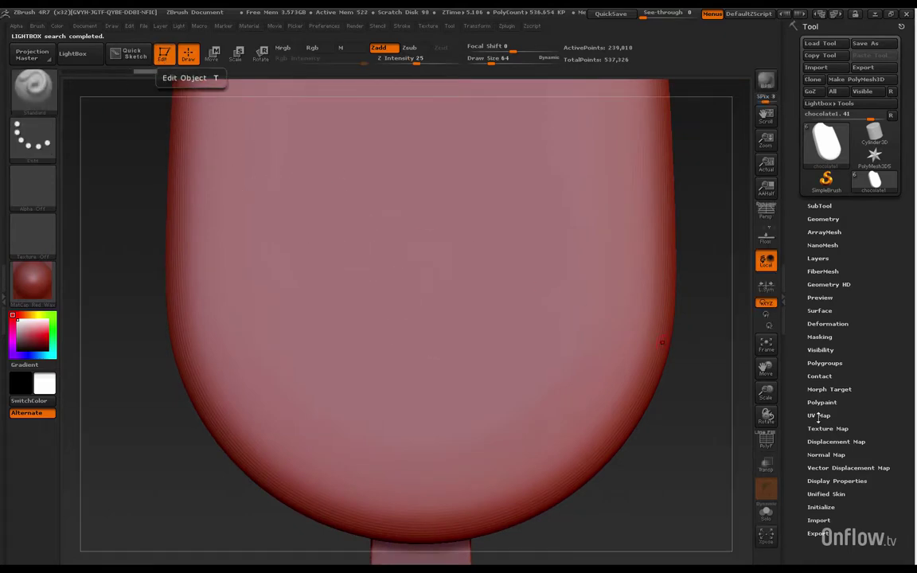
click(763, 349)
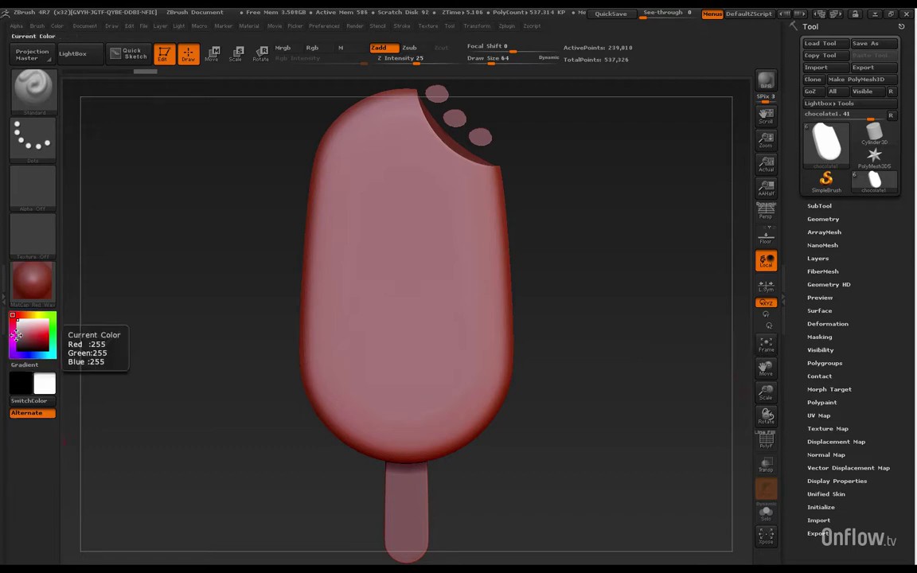
click(34, 288)
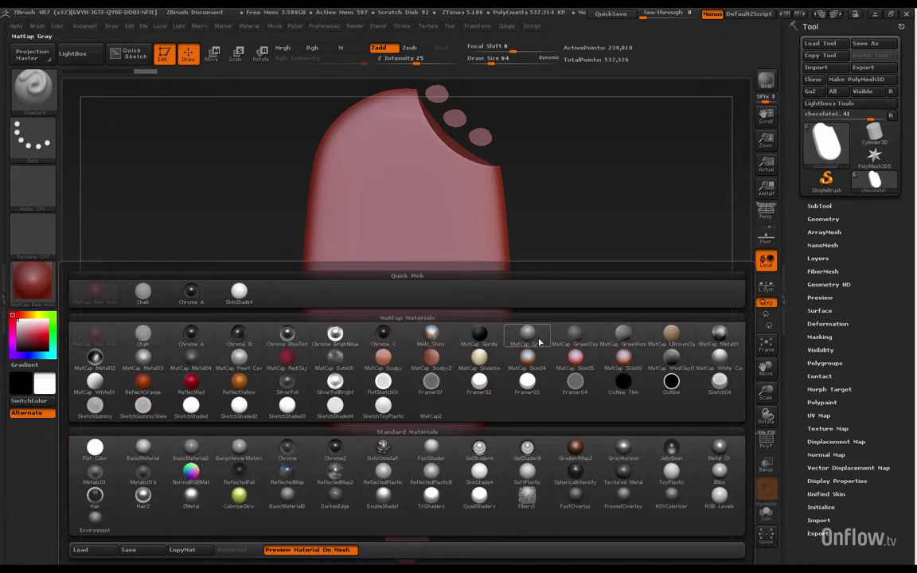
click(536, 342)
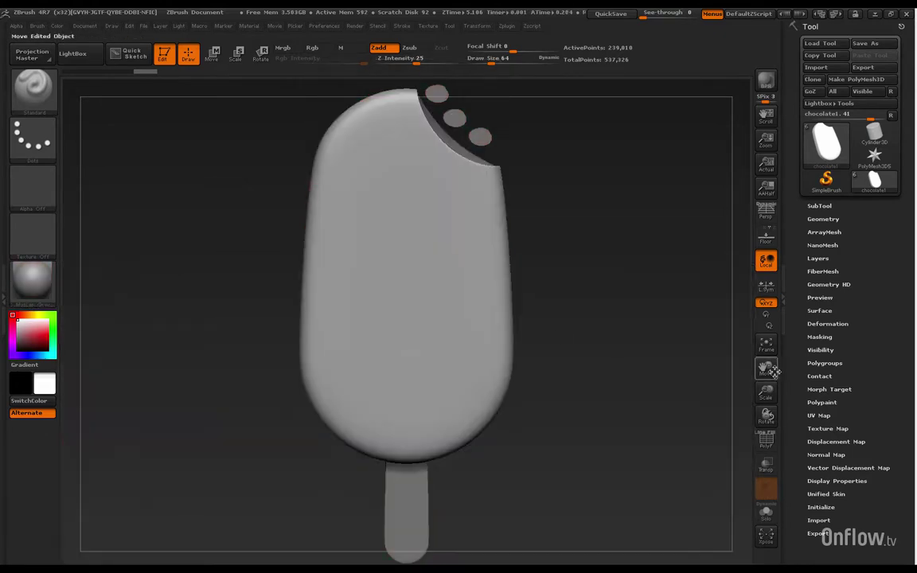
Using the Move Topological brush at draw size 208, pull the front edge of the chocolate's bite into an irregular, broken outline
drag(765, 390, 770, 442)
drag(767, 368, 747, 518)
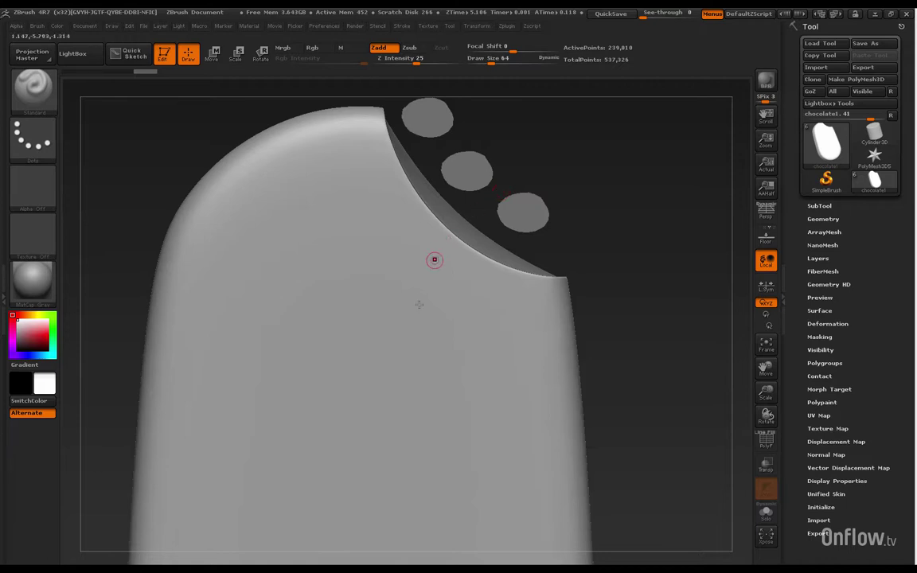
click(40, 93)
key(b)
key(m)
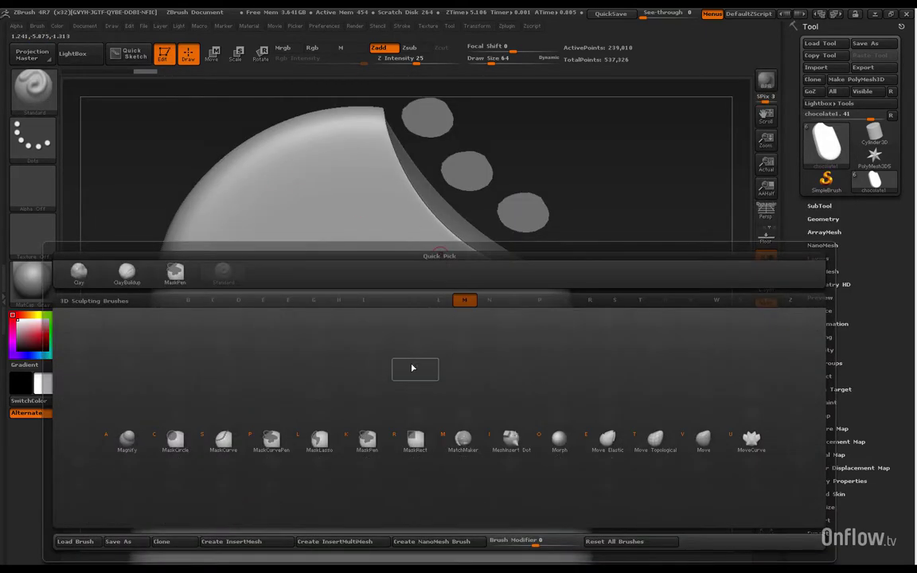
key(t)
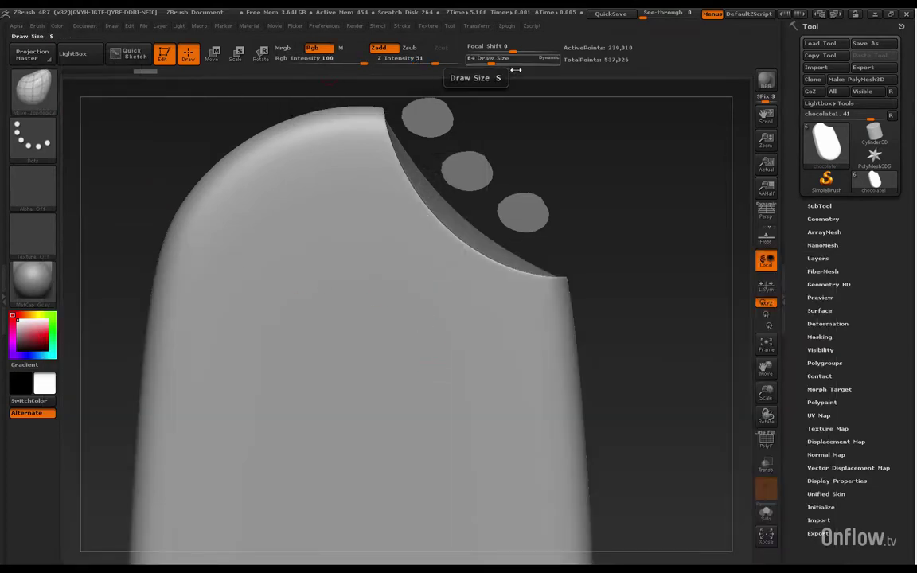
drag(489, 62, 509, 66)
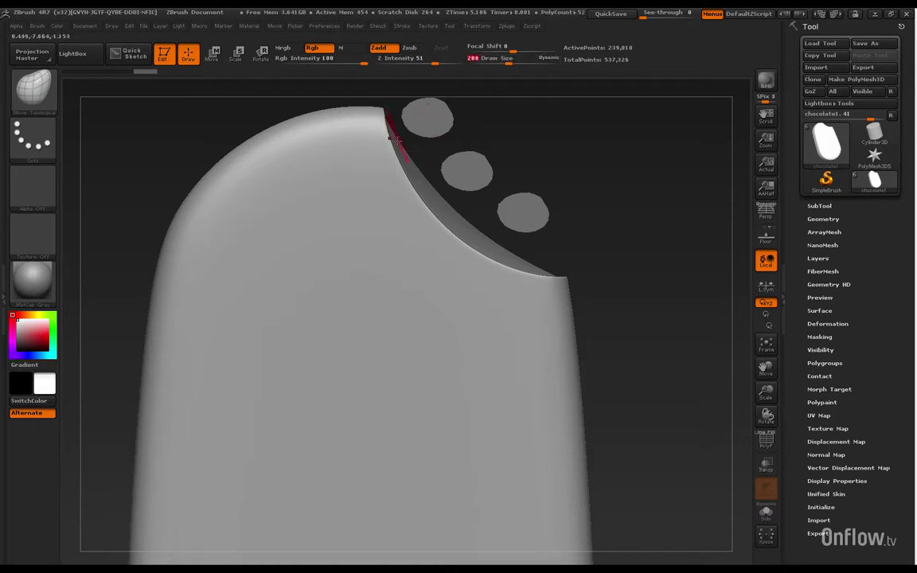
mouse_move(646, 319)
mouse_down()
mouse_move(624, 323)
mouse_move(632, 343)
mouse_move(661, 352)
mouse_move(573, 352)
mouse_move(652, 347)
mouse_move(629, 348)
mouse_move(616, 327)
mouse_move(627, 328)
mouse_up()
drag(624, 327, 615, 319)
mouse_move(402, 159)
mouse_down()
mouse_move(442, 237)
mouse_move(477, 251)
mouse_up()
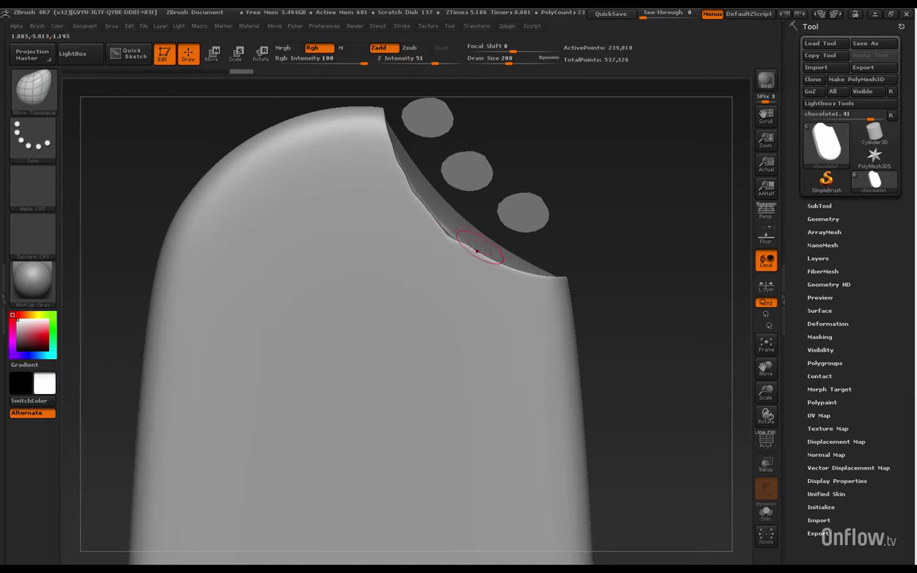
mouse_move(429, 223)
mouse_down()
mouse_move(499, 268)
mouse_move(482, 263)
mouse_move(490, 253)
mouse_move(486, 266)
mouse_up()
mouse_move(437, 230)
mouse_down()
mouse_move(493, 251)
mouse_move(481, 259)
mouse_move(487, 253)
mouse_up()
drag(510, 264, 508, 265)
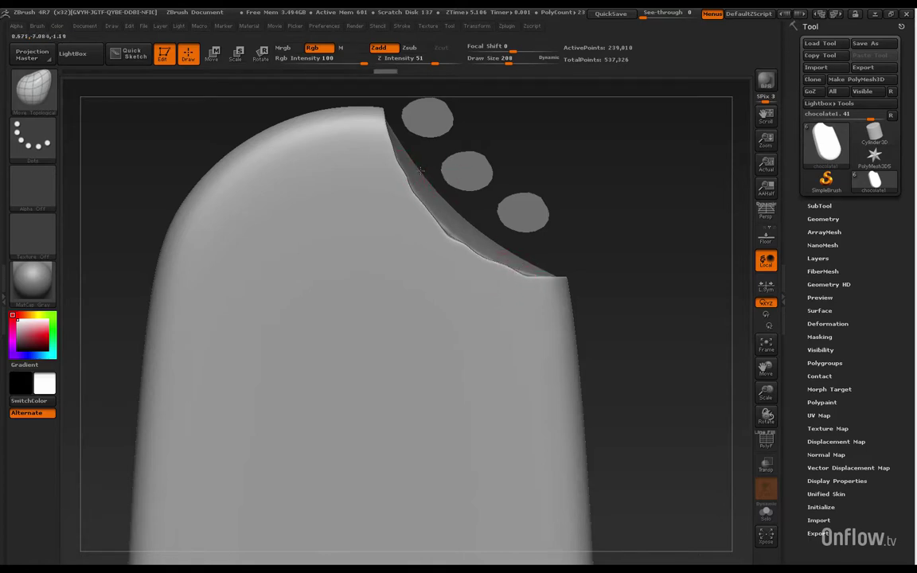
drag(421, 169, 420, 199)
Make the chocolate's lower bite edge on the narrow side of the ice pop slightly wavy with the same brush
mouse_move(646, 317)
mouse_down()
mouse_move(631, 334)
mouse_move(599, 340)
mouse_up()
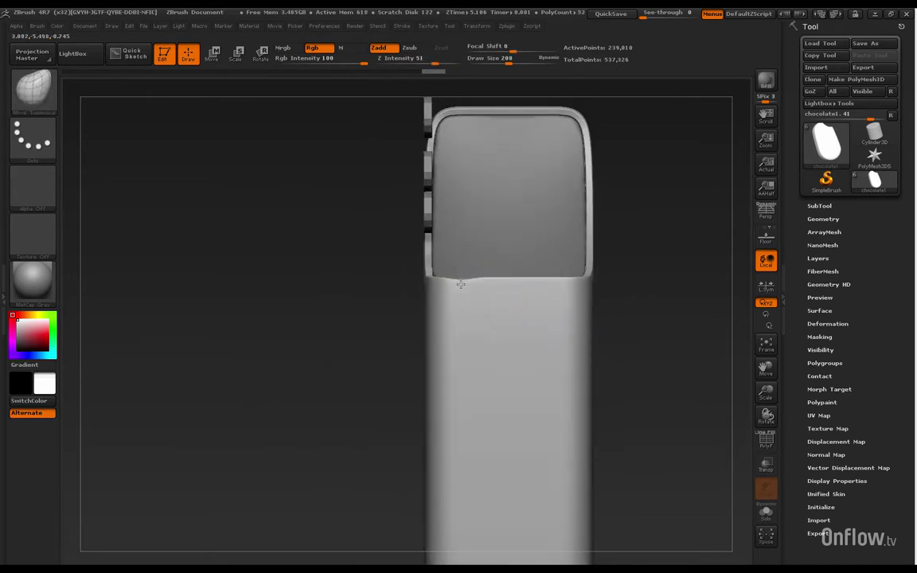
drag(461, 284, 460, 283)
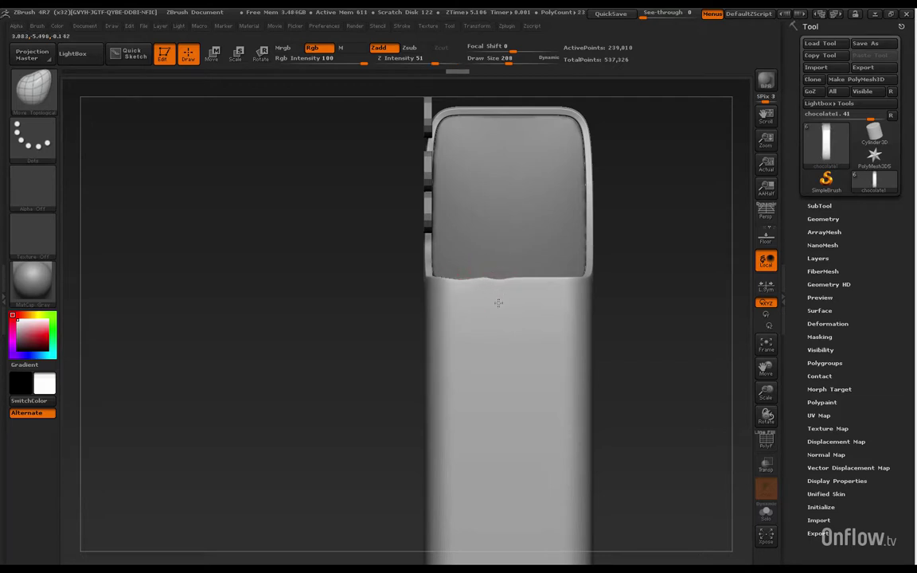
mouse_move(521, 285)
mouse_down()
mouse_move(532, 275)
mouse_move(560, 280)
mouse_up()
drag(455, 280, 453, 277)
drag(473, 287, 538, 283)
Push and pull the chocolate's bite edge on the back of the ice pop into an uneven, chipped outline
mouse_move(615, 302)
mouse_down()
mouse_move(583, 306)
mouse_move(646, 313)
mouse_up()
alt+drag(731, 364, 643, 366)
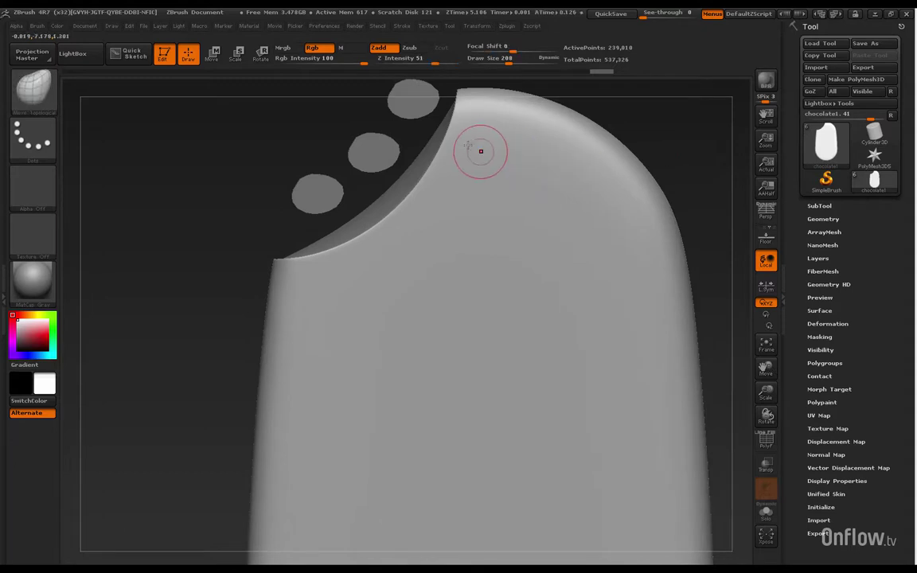
drag(480, 151, 443, 135)
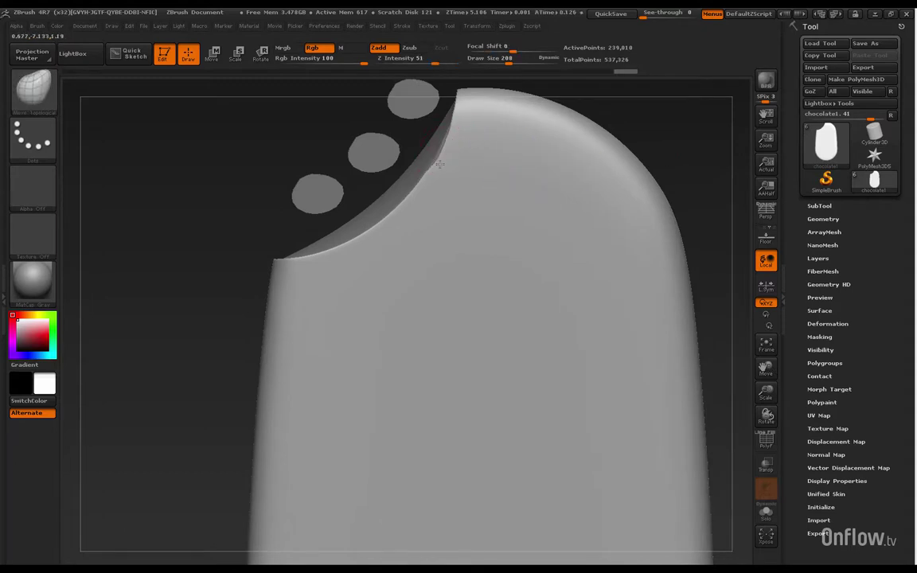
drag(424, 183, 424, 198)
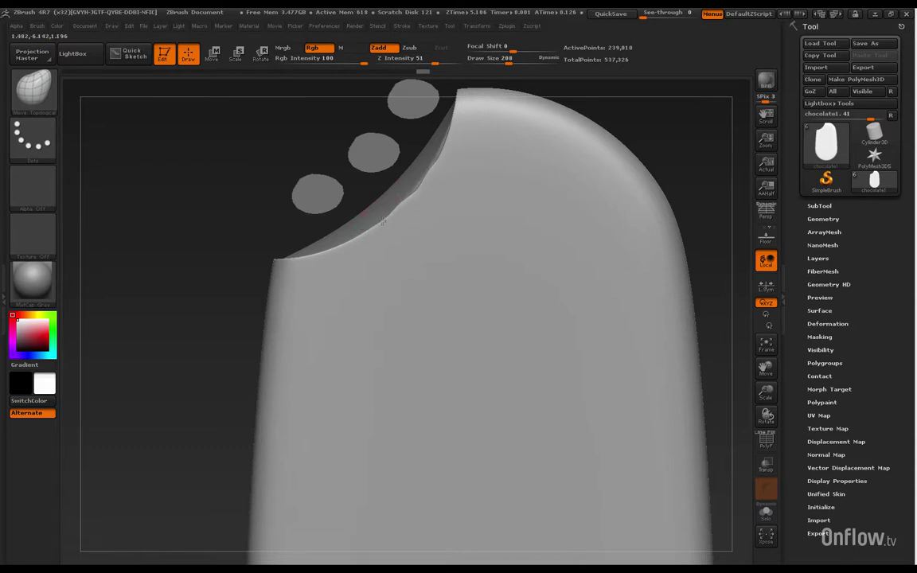
mouse_move(383, 222)
mouse_down()
mouse_move(334, 259)
mouse_move(309, 263)
mouse_move(342, 251)
mouse_up()
drag(397, 201, 402, 207)
drag(441, 170, 449, 143)
drag(429, 182, 406, 194)
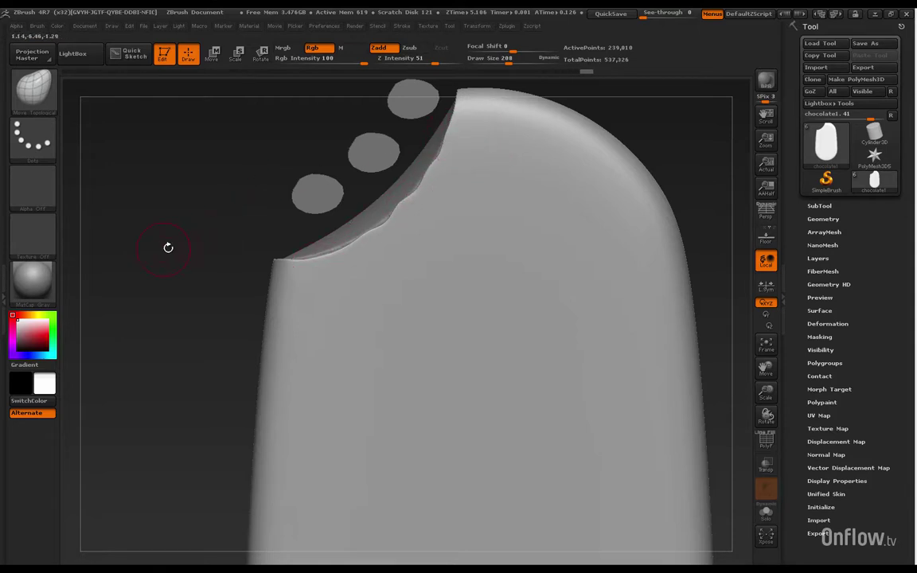
Refine the front bite edge with smaller irregularities, reducing the draw size to 150
drag(168, 246, 469, 227)
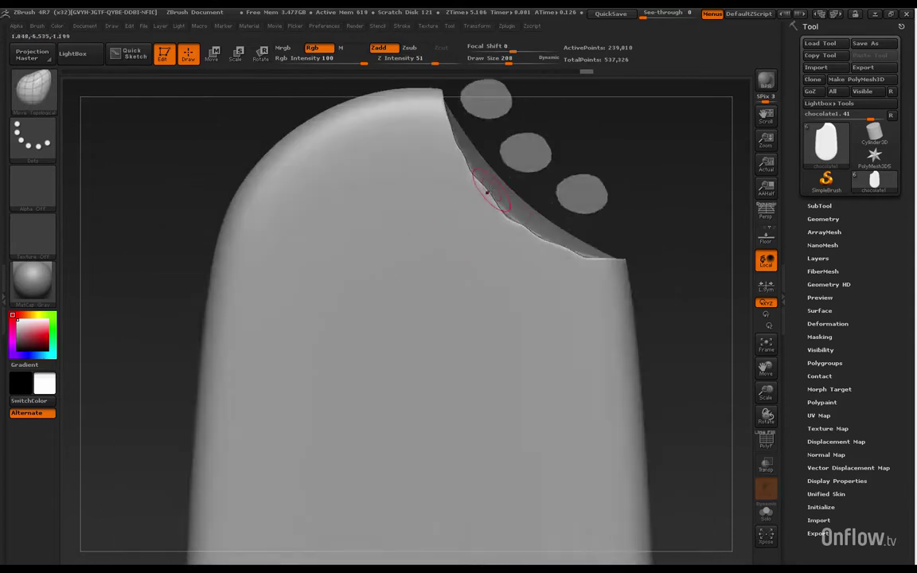
drag(489, 194, 490, 198)
drag(525, 237, 529, 234)
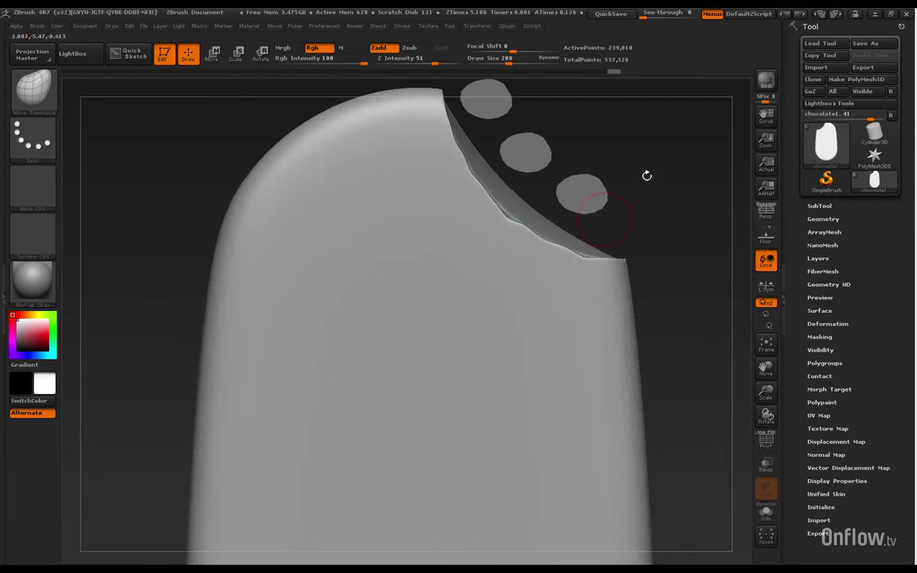
drag(509, 62, 503, 62)
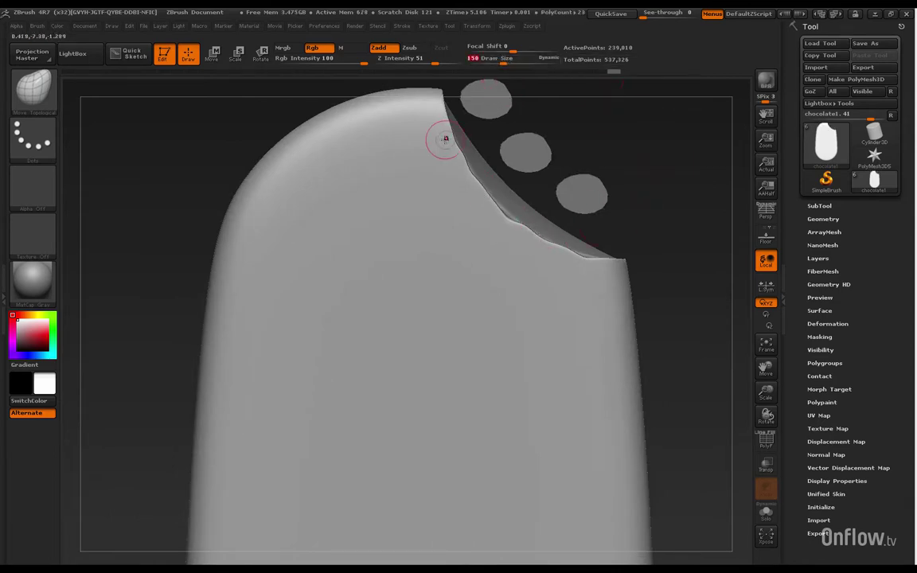
drag(462, 153, 450, 129)
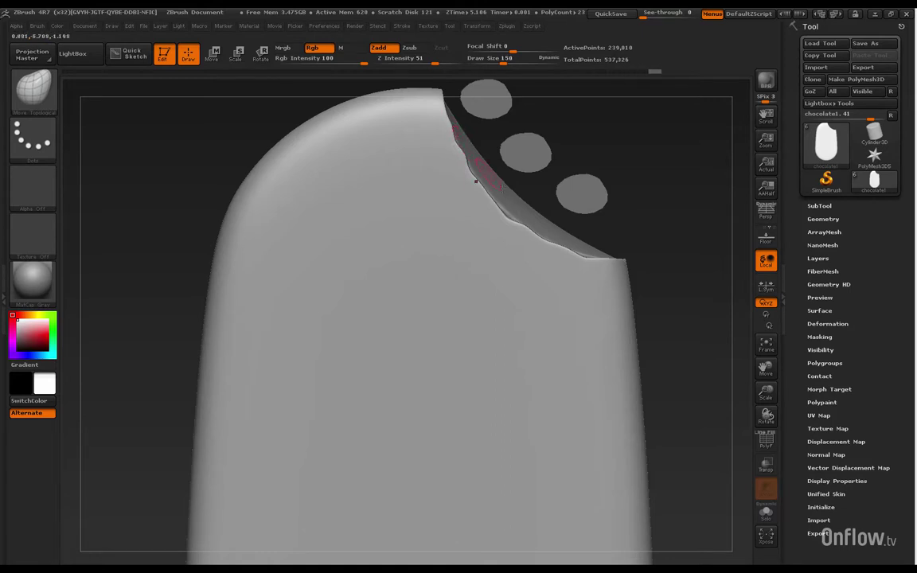
mouse_move(527, 231)
mouse_down()
mouse_move(562, 254)
mouse_move(528, 233)
mouse_up()
Nudge the chocolate's front bite edge beside the flakes with the Move Topological brush and check the outline from several angles
drag(681, 347, 642, 358)
drag(766, 399, 768, 421)
drag(763, 376, 712, 420)
drag(647, 240, 635, 249)
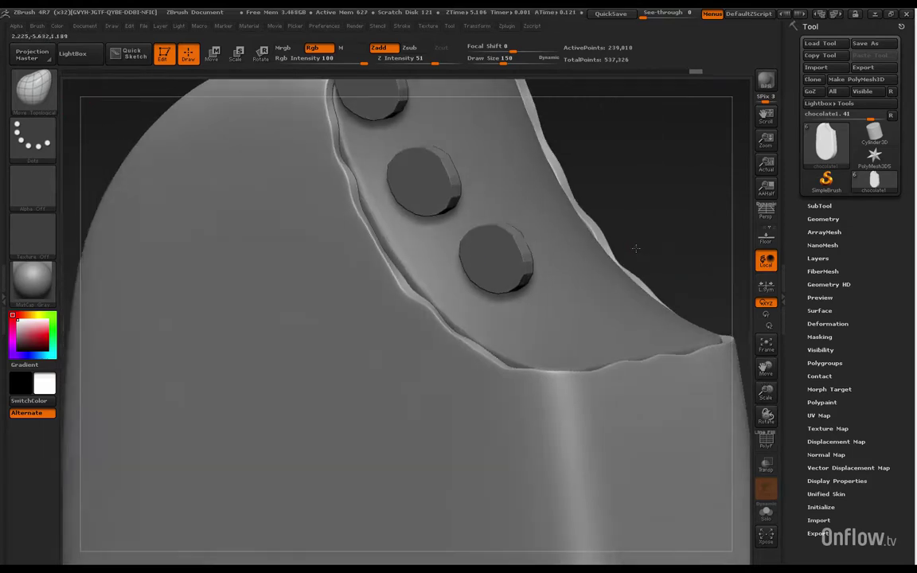
key(b)
key(m)
key(t)
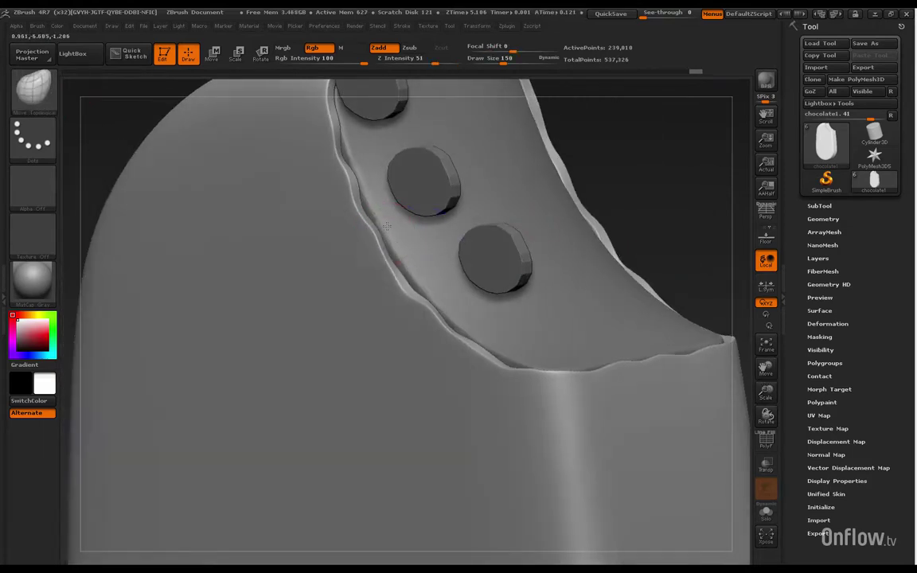
drag(387, 226, 380, 232)
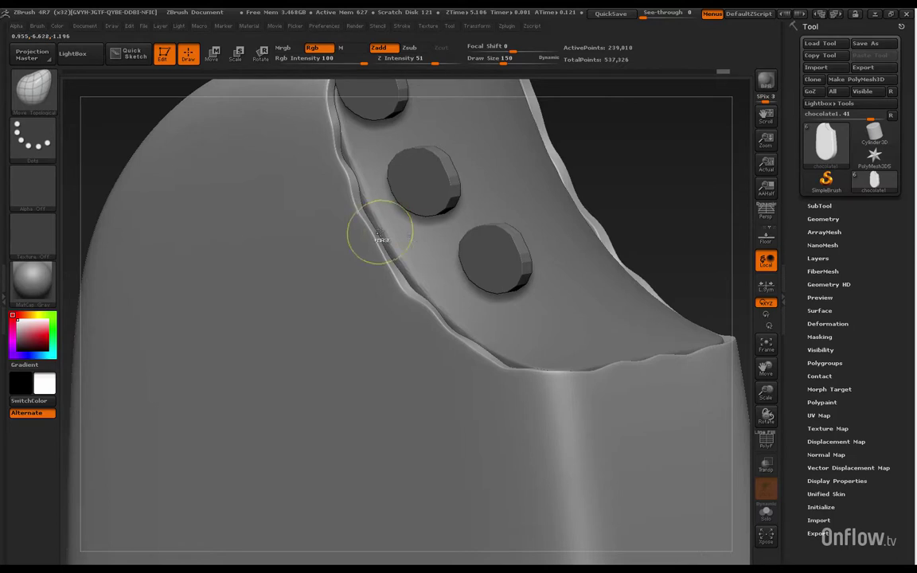
drag(616, 200, 485, 213)
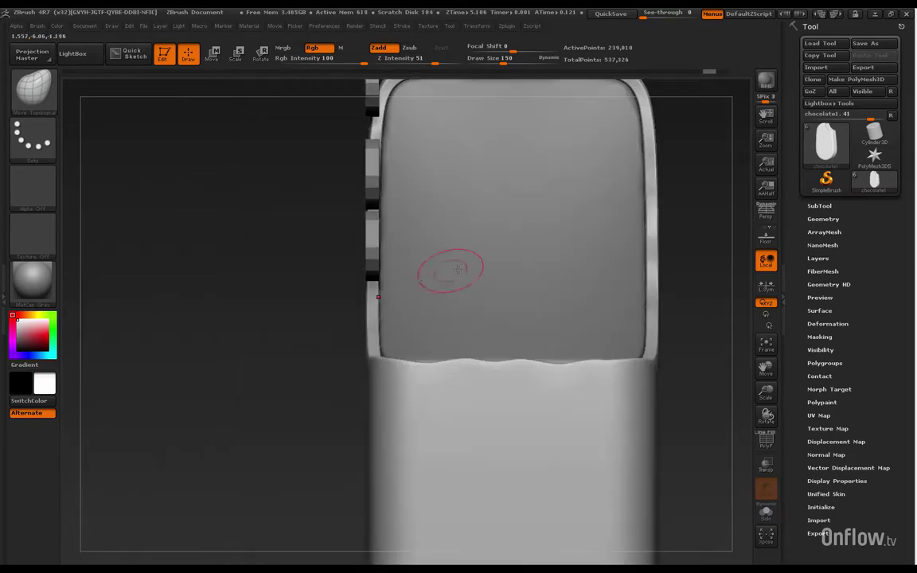
drag(239, 288, 355, 315)
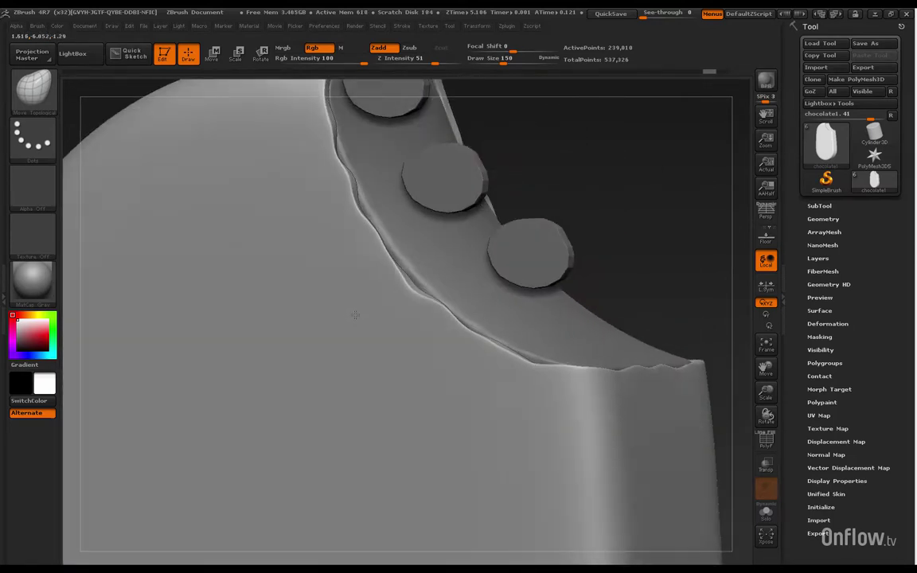
drag(627, 280, 594, 277)
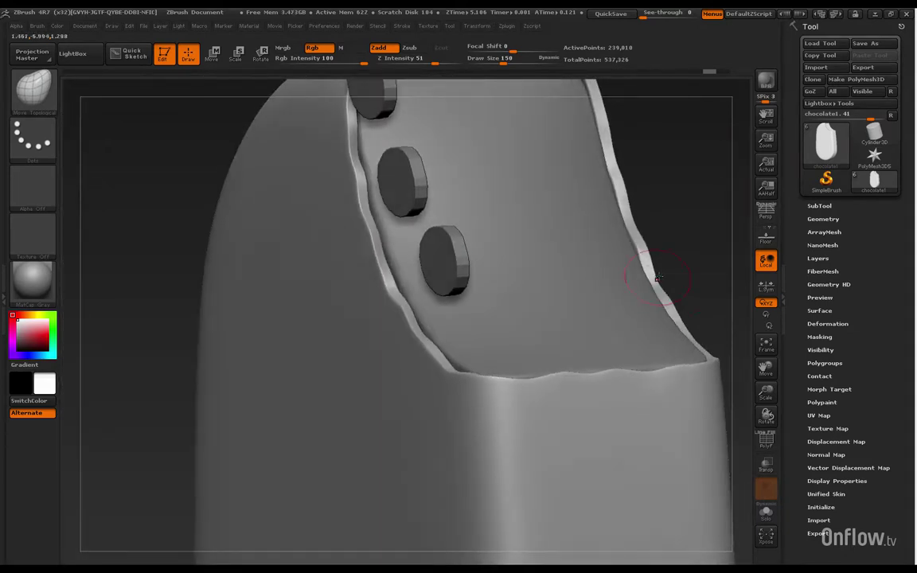
drag(758, 374, 752, 338)
shift+drag(681, 369, 610, 343)
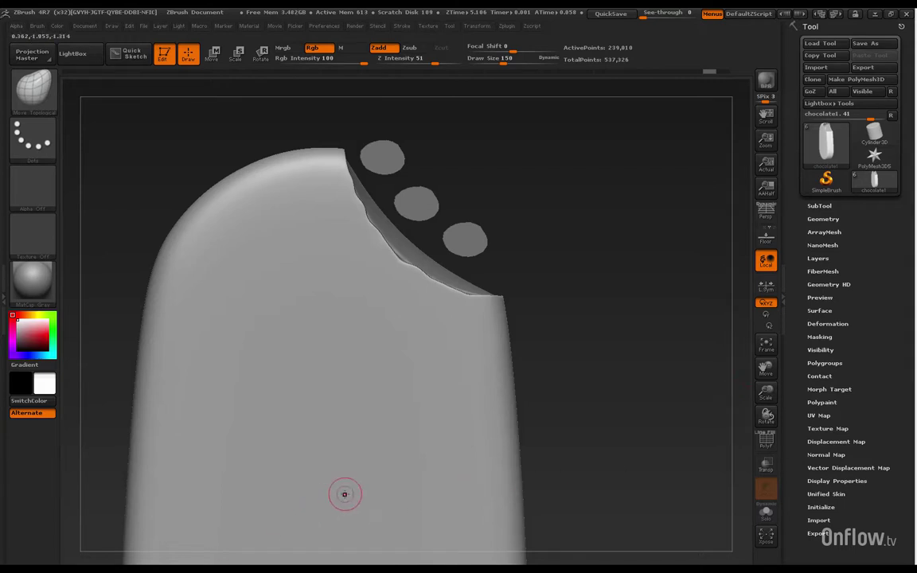
Switch to Photoshop and desaturate the strawberry ice cream surface texture photo
key(alt+Tab)
key(alt+Tab)
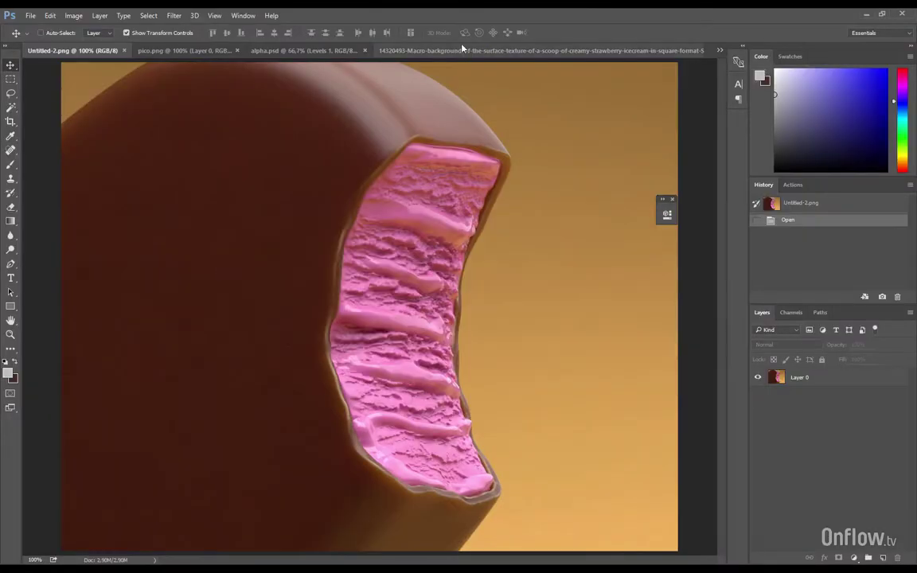
click(462, 50)
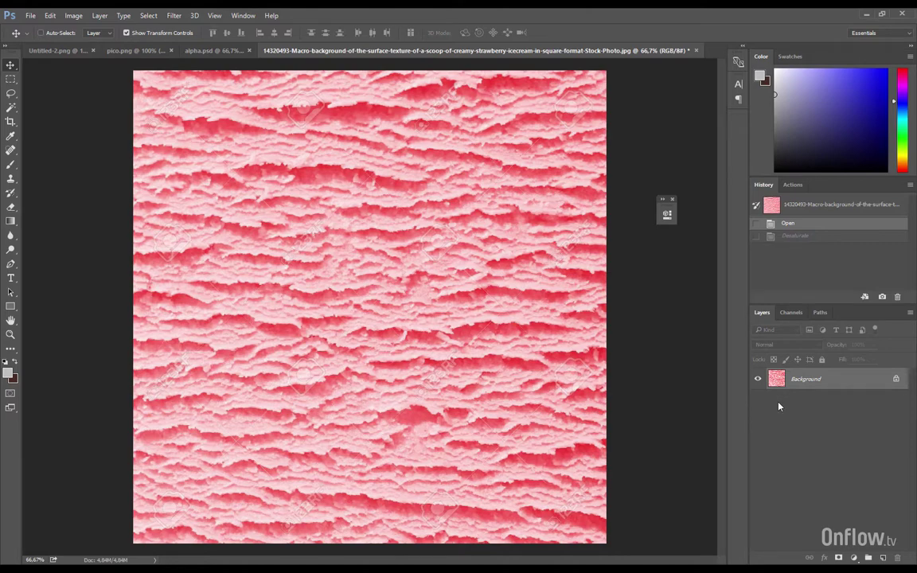
key(ctrl+z)
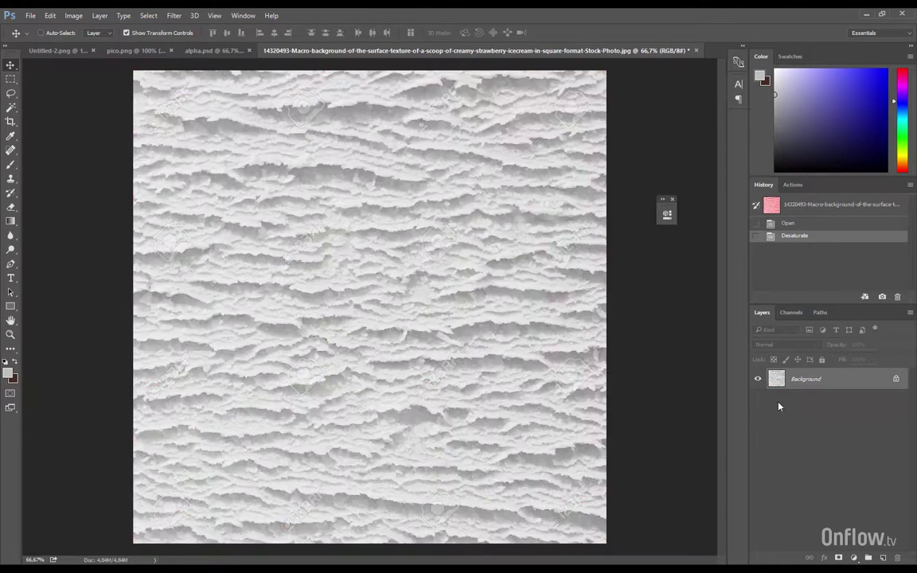
Add a Levels adjustment layer with input black at 134 and white at 242, and bring up alpha.psd for comparison
click(853, 558)
click(842, 368)
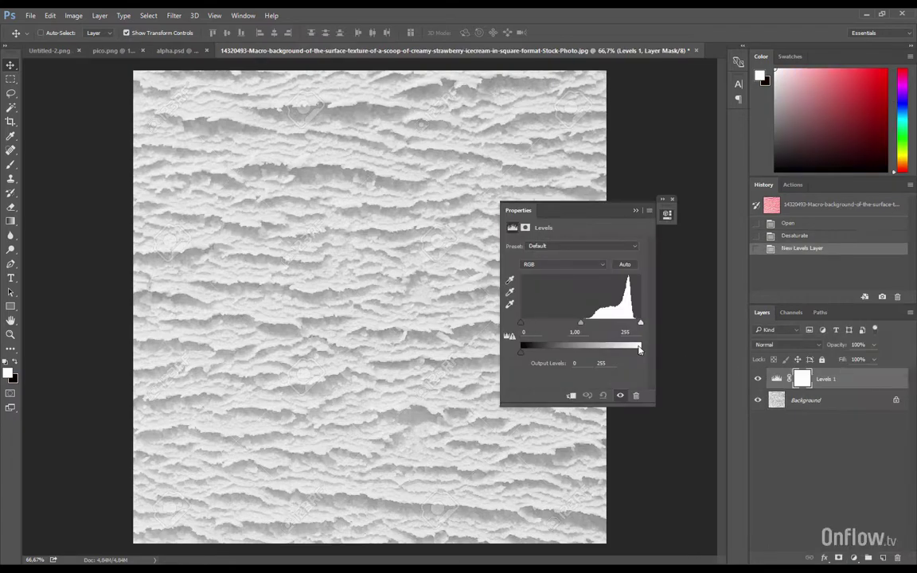
drag(521, 323, 583, 324)
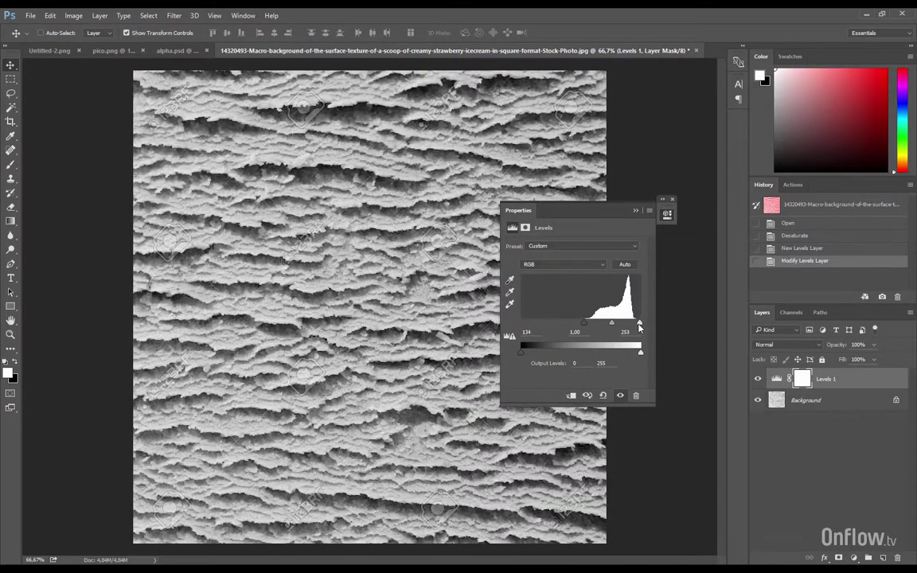
drag(638, 327, 635, 329)
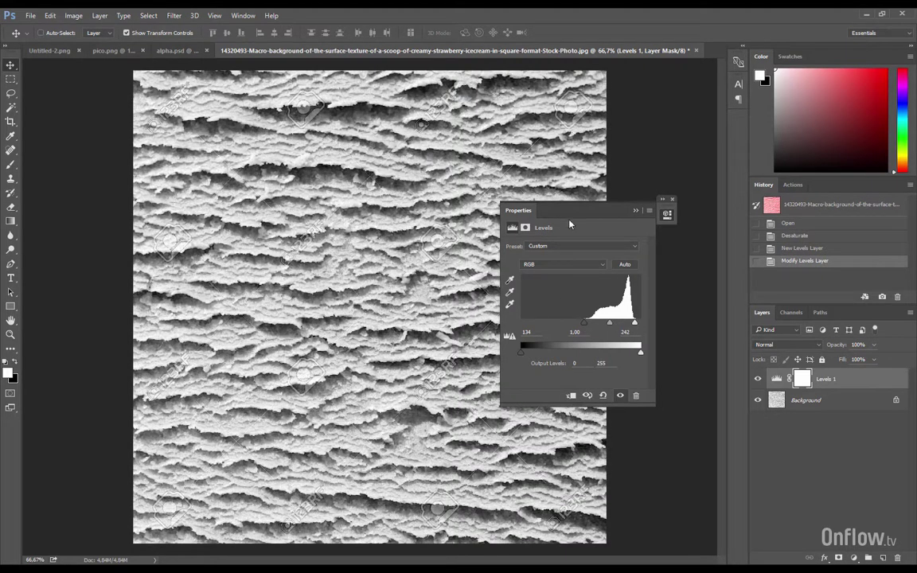
click(634, 210)
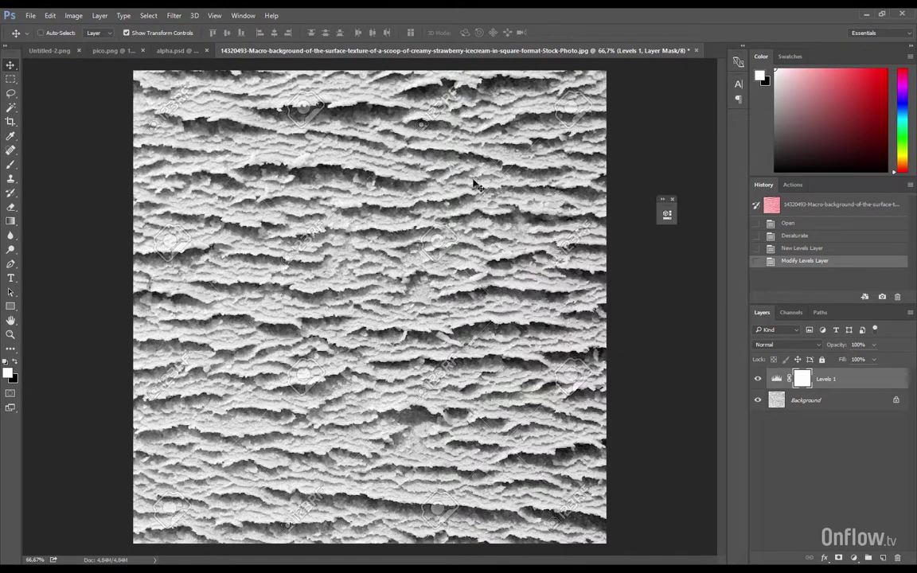
click(157, 49)
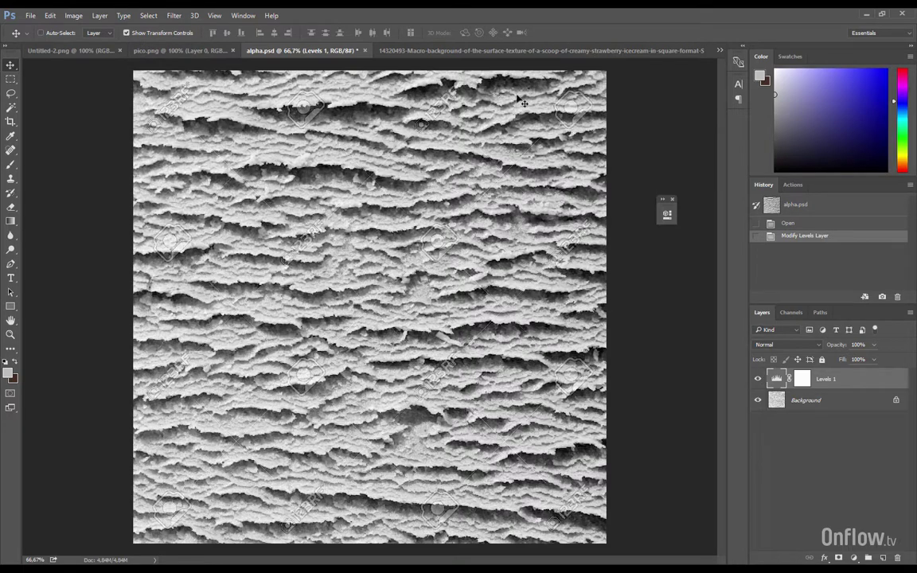
Switch back to ZBrush and choose the Standard brush with the DragRect stroke
click(867, 15)
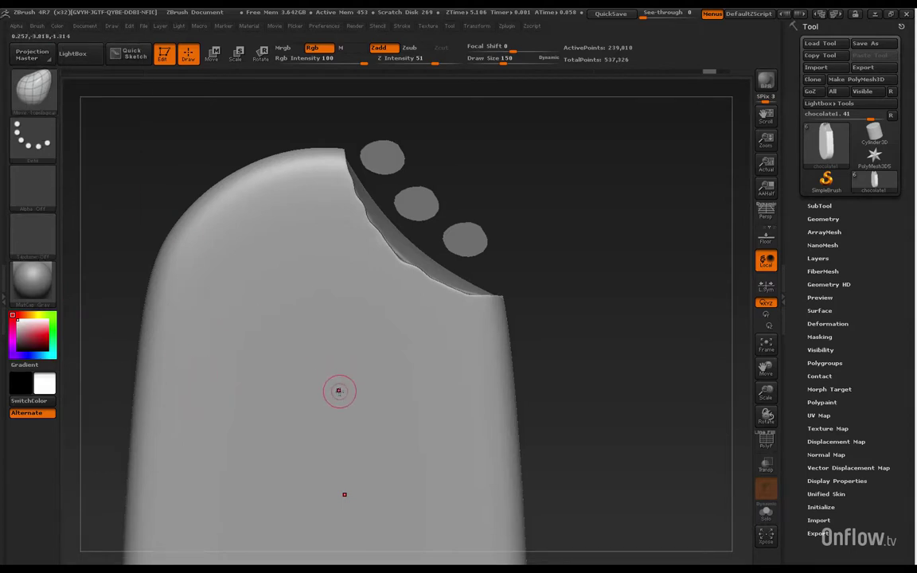
key(b)
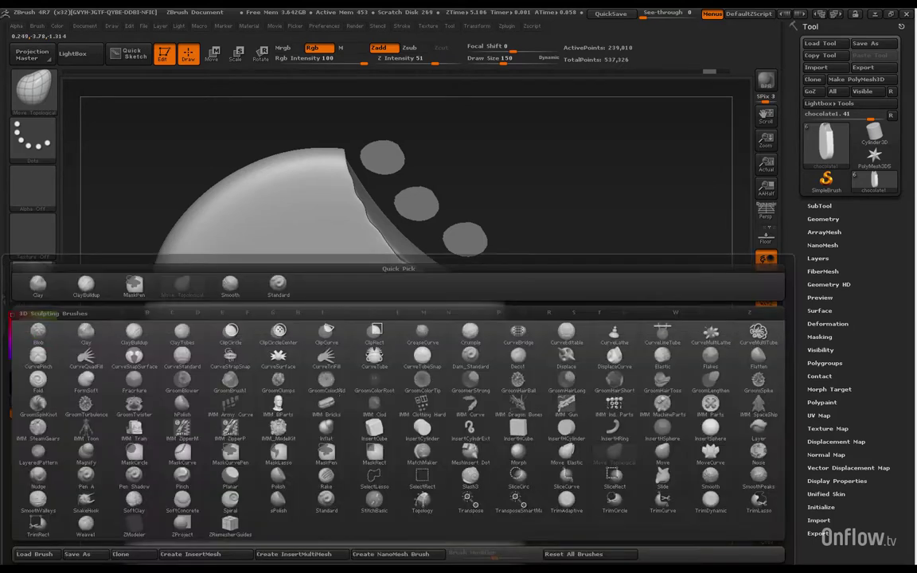
key(s)
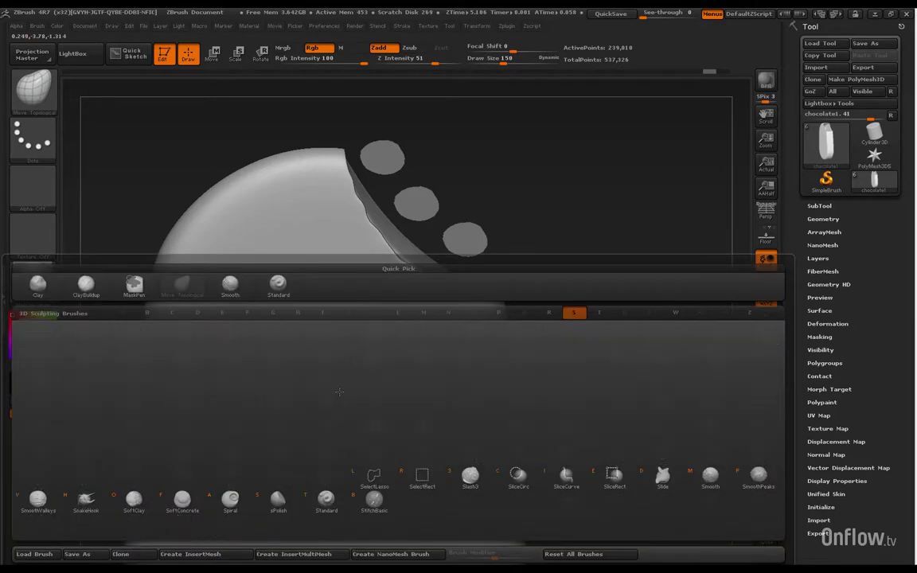
key(t)
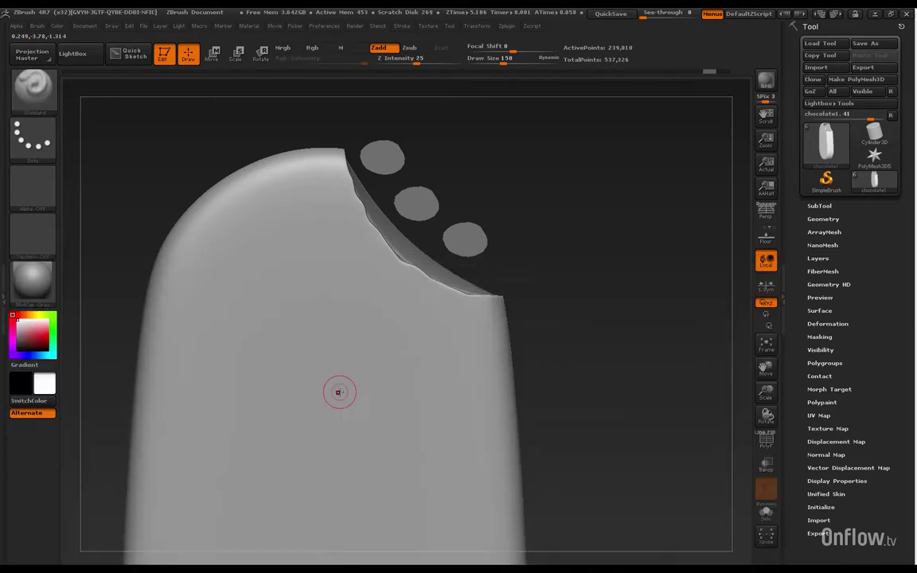
click(53, 96)
click(34, 88)
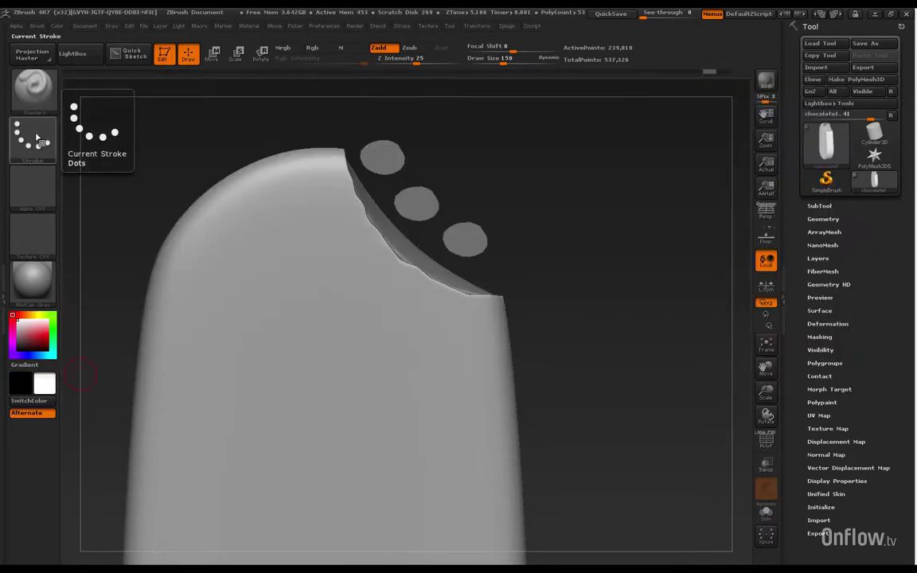
click(38, 139)
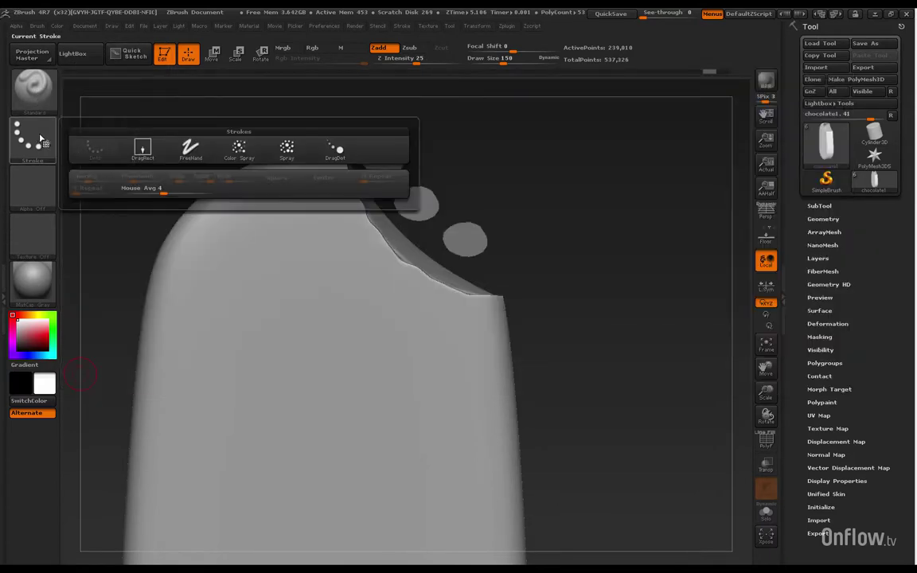
click(142, 146)
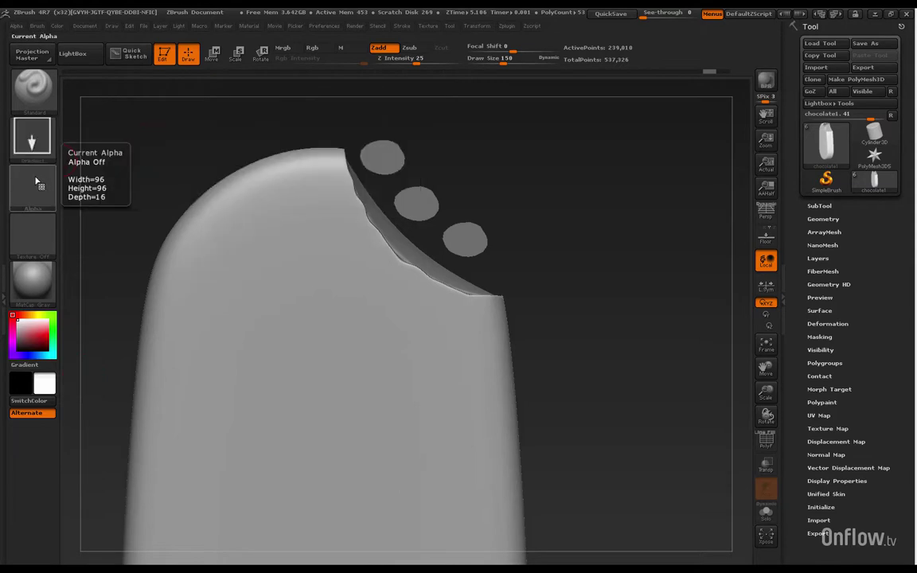
Import alpha sorvete.jpg from E:\Backup\Onflow\tutoriais\Picolé\Conteudo\texturas as the brush alpha
click(37, 183)
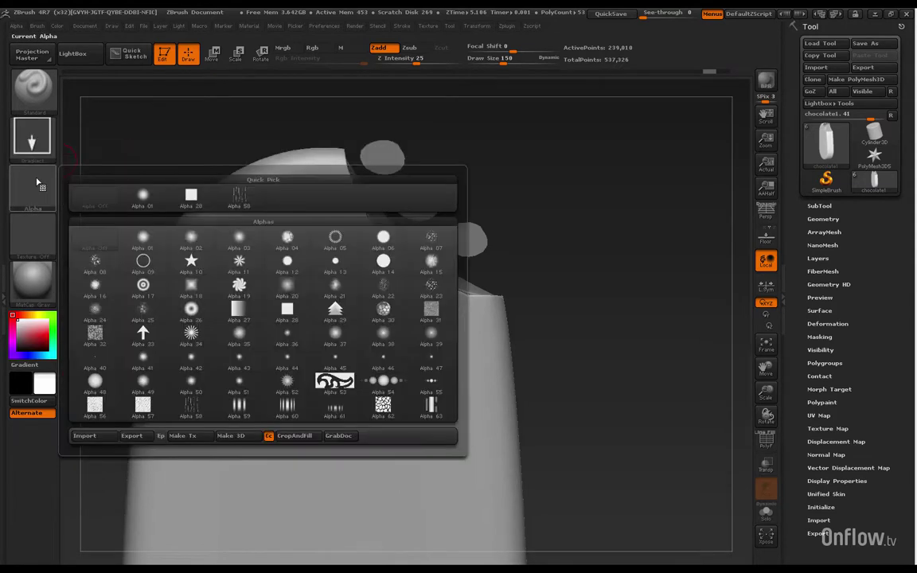
click(84, 435)
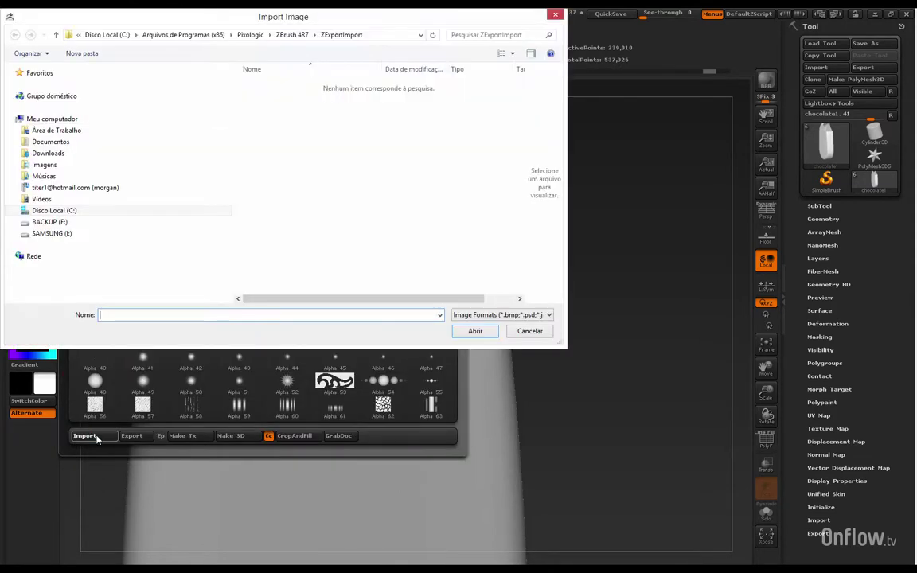
click(384, 35)
text(E:\Backup\Onflow\tutoriais\Picolé\Conteudo\texturas)
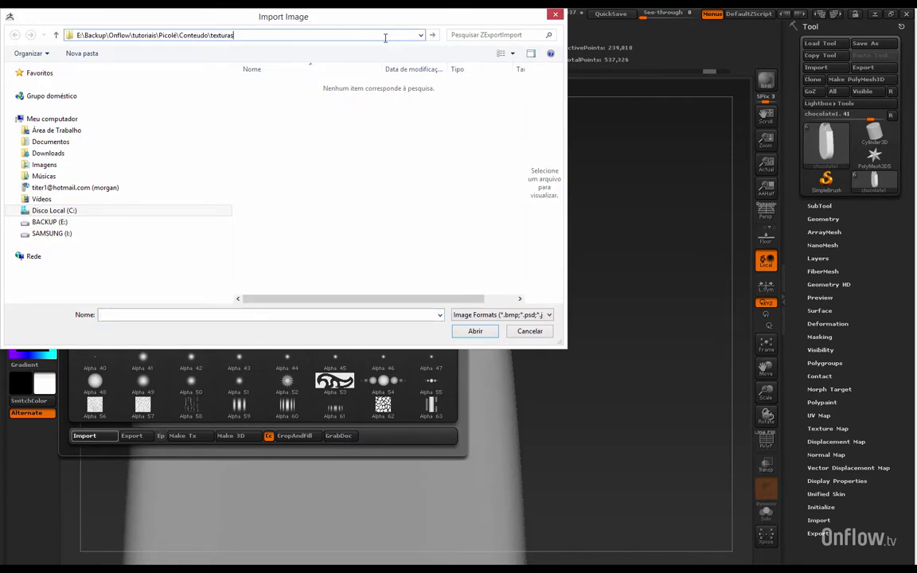
key(Return)
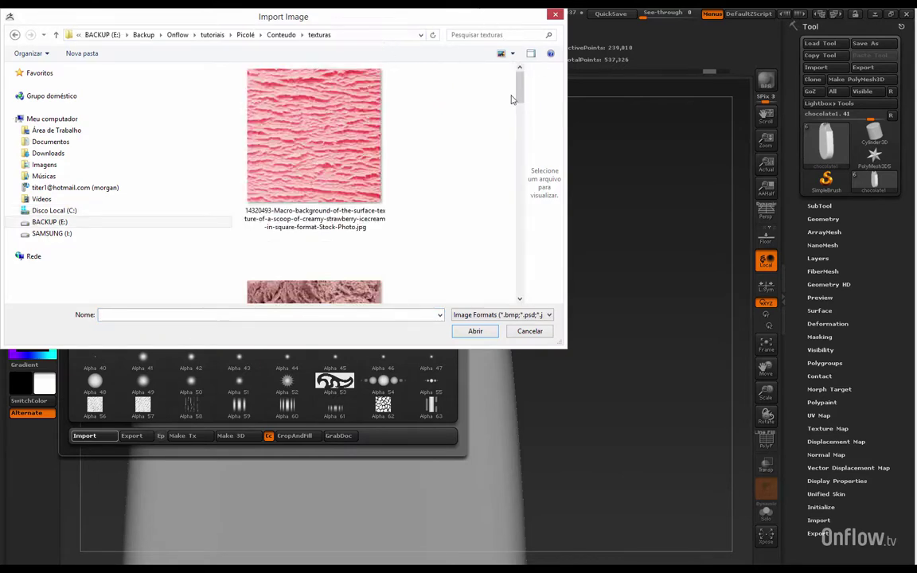
scroll(401, 88, down, 5)
click(315, 207)
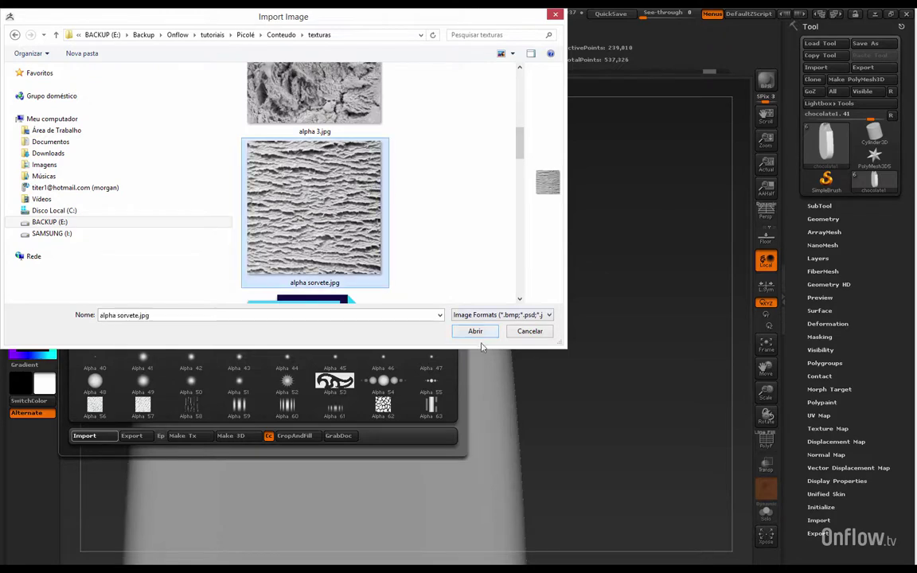
click(475, 331)
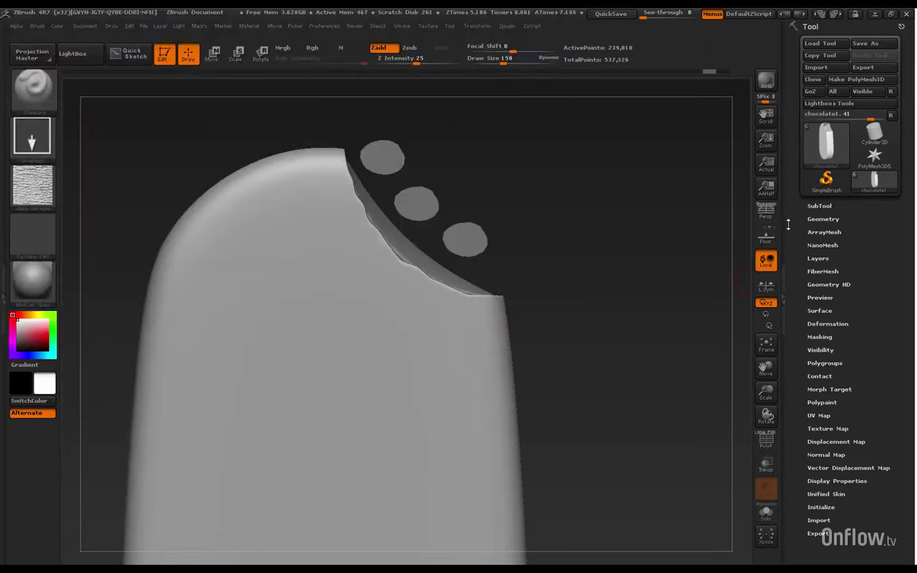
Make the ice cream filling subtool recheio1 the active subtool
click(819, 206)
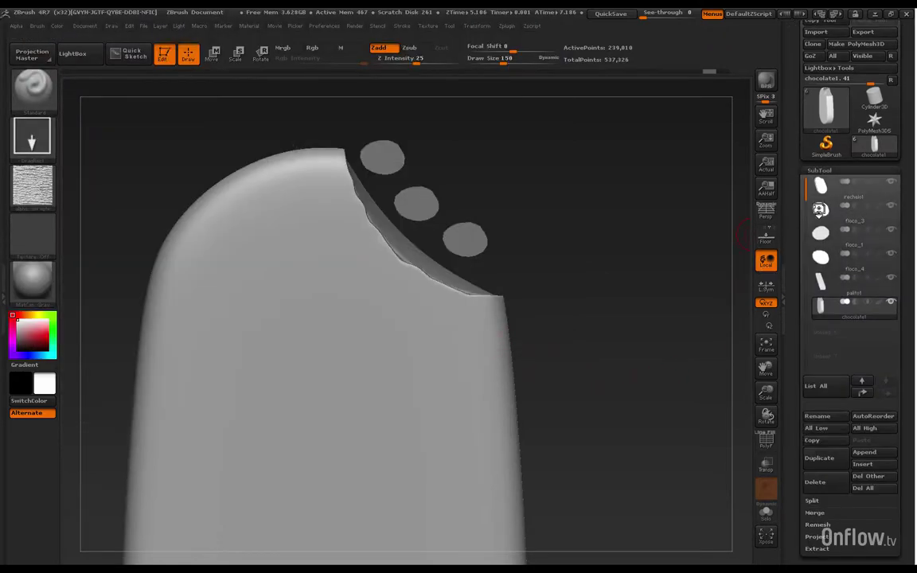
mouse_move(825, 187)
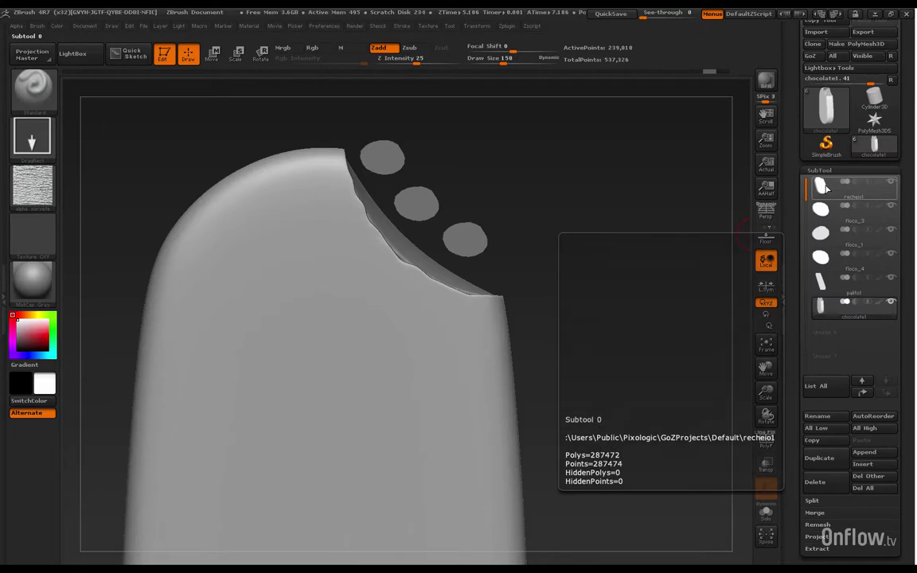
click(825, 187)
drag(593, 382, 570, 386)
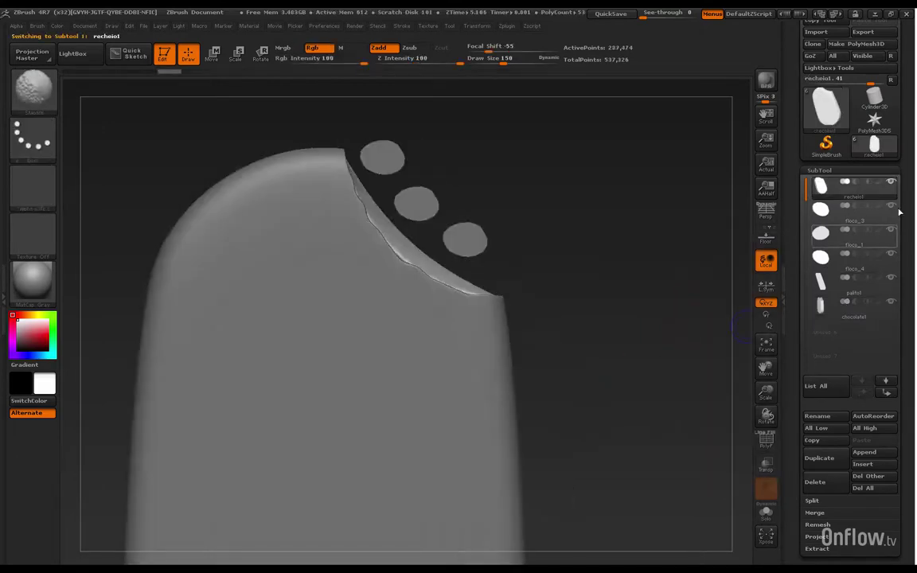
Try hiding the floco flake subtools and toggling the visibility of the subtools around recheio1
click(892, 232)
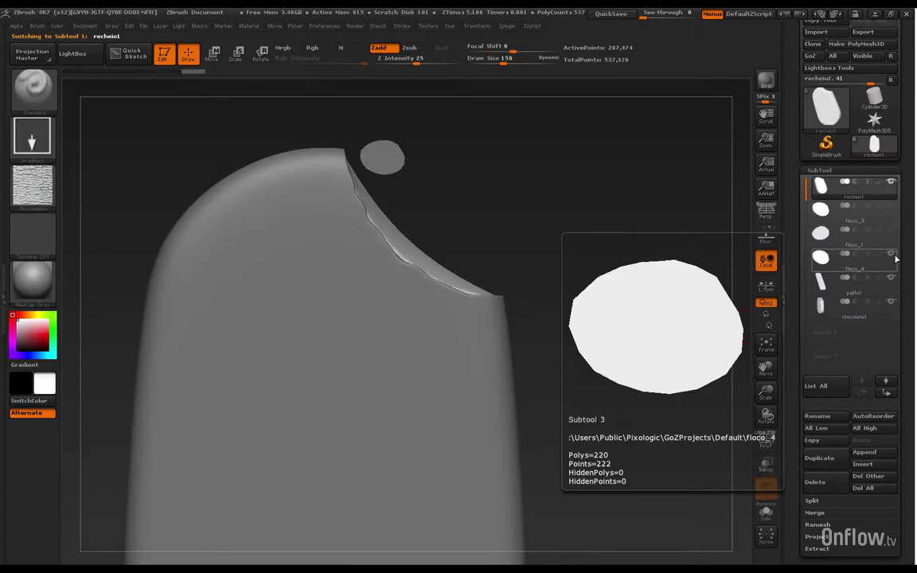
click(893, 256)
click(892, 187)
click(892, 187)
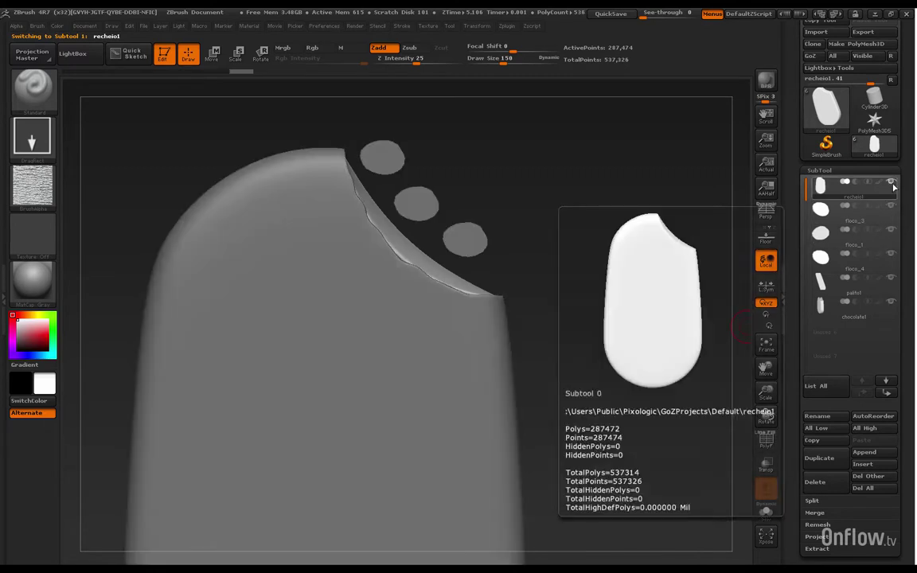
click(892, 187)
click(892, 185)
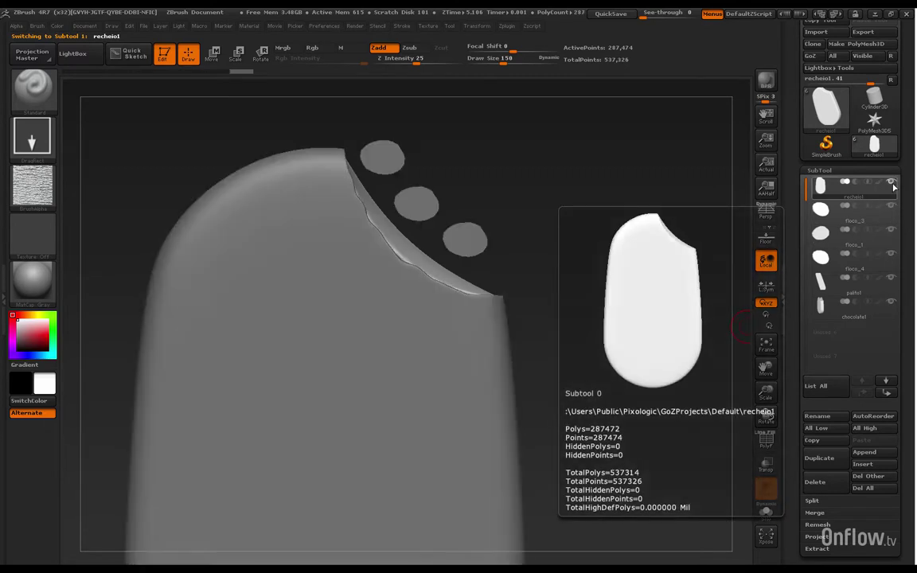
click(892, 185)
click(892, 185)
shift+click(892, 185)
shift+click(892, 185)
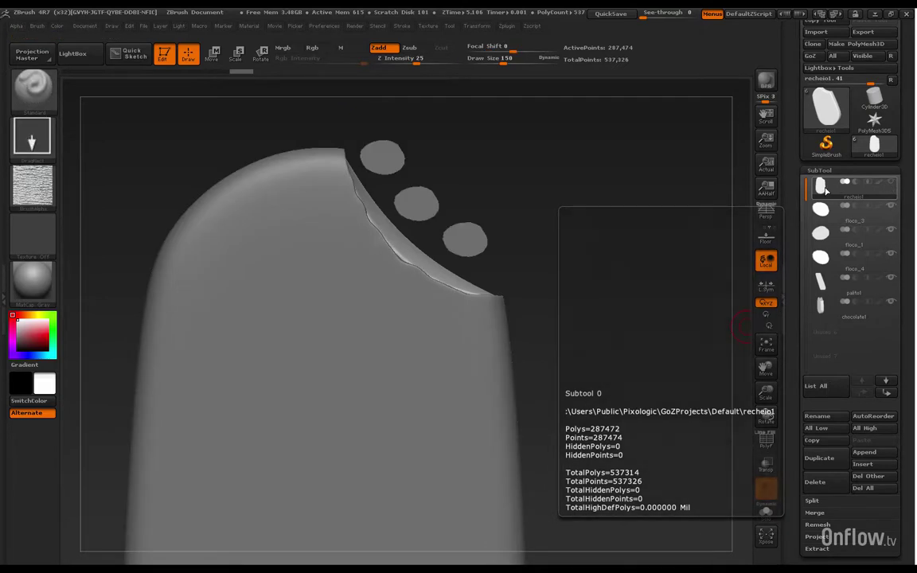
Hide every subtool except the ice cream filling recheio1
shift+click(890, 186)
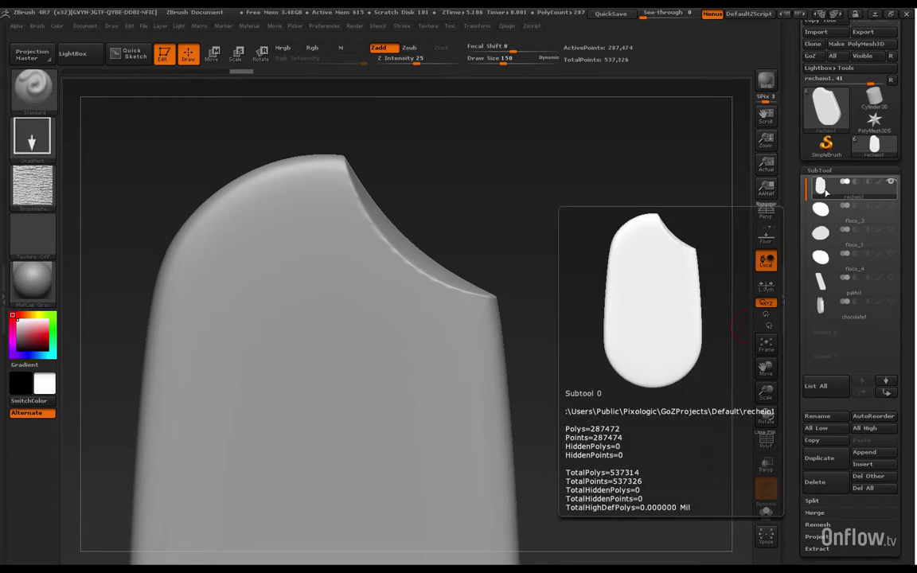
drag(573, 293, 527, 327)
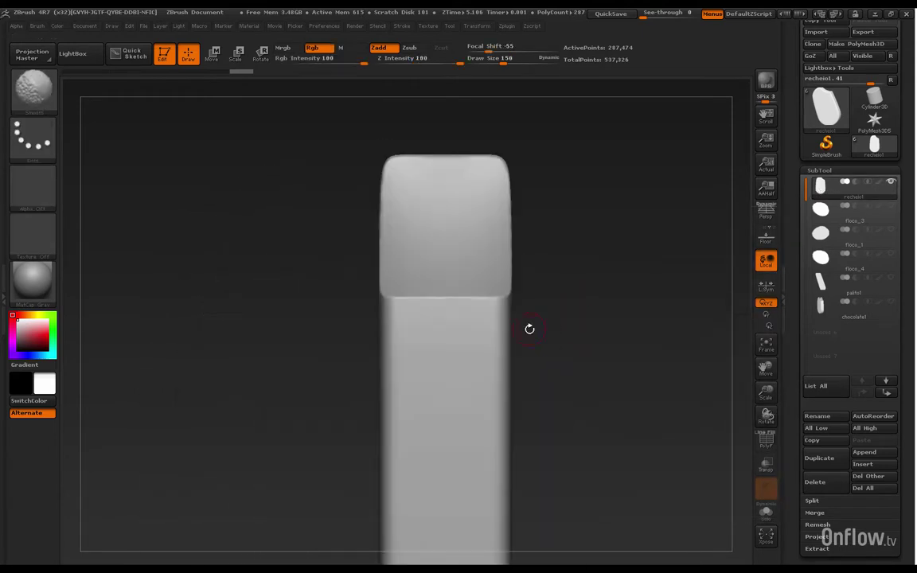
Examine the polygroups of recheio1 in wireframe by isolating the bite face and restoring the full mesh
click(765, 440)
mouse_move(595, 438)
mouse_down()
mouse_move(633, 444)
mouse_move(450, 272)
mouse_up()
key(ctrl+shift)
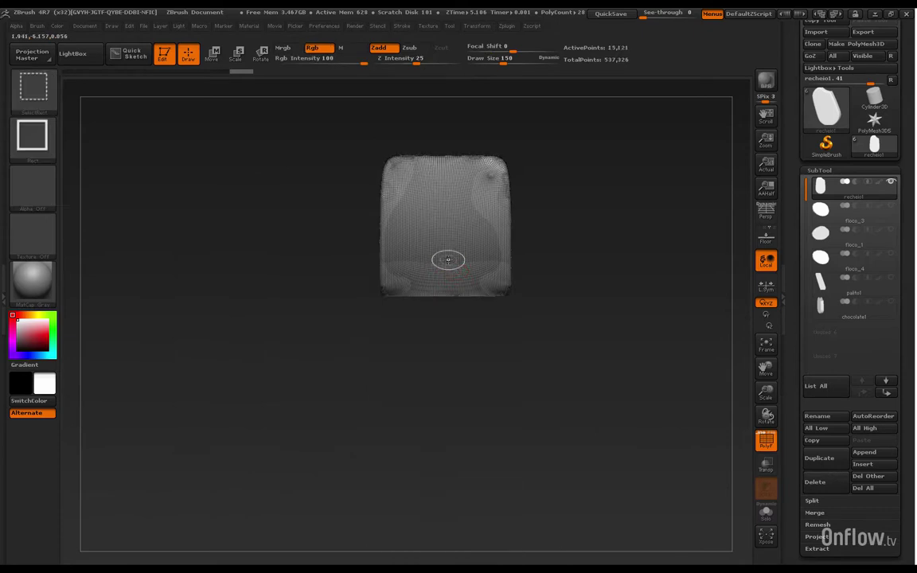
ctrl+shift+click(448, 259)
ctrl+shift+click(446, 260)
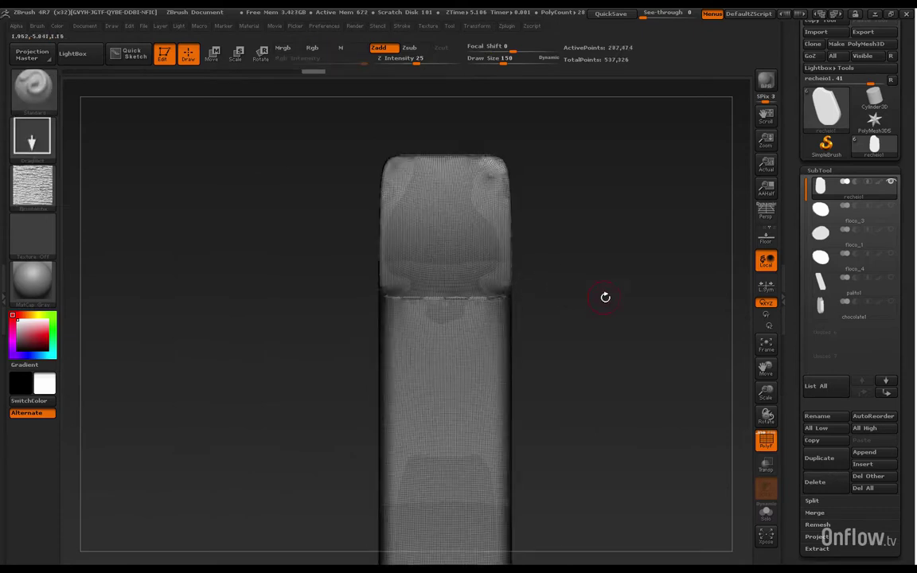
drag(628, 310, 543, 286)
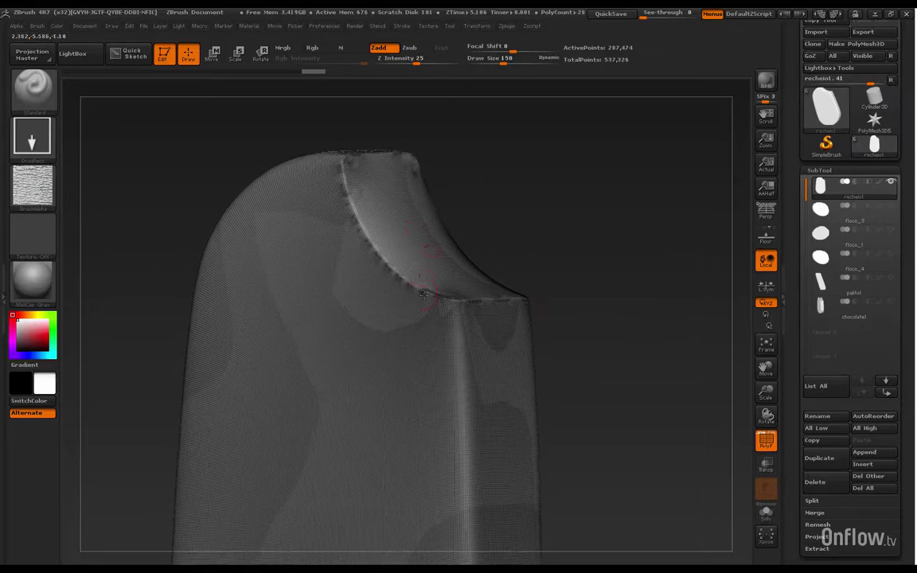
key(ctrl+shift)
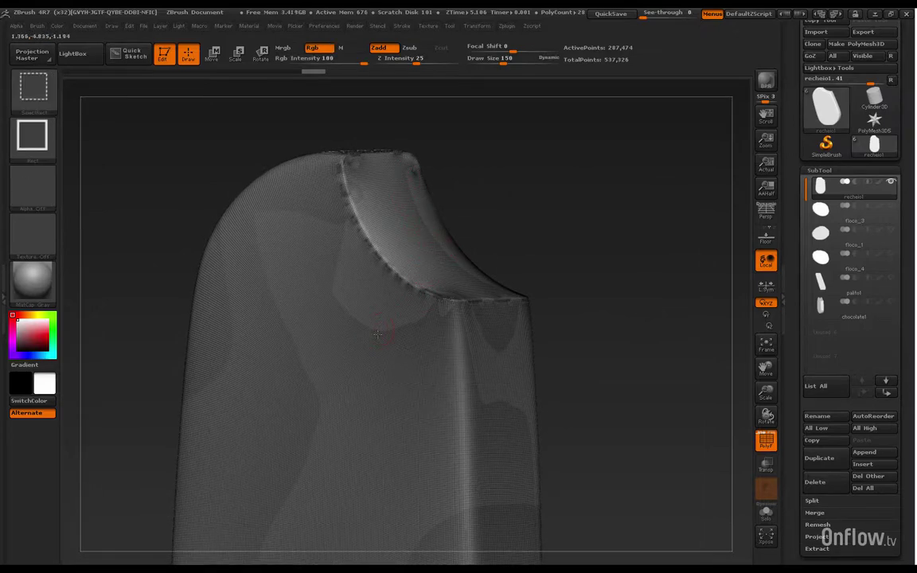
ctrl+shift+click(377, 332)
ctrl+shift+click(427, 239)
ctrl+shift+click(428, 238)
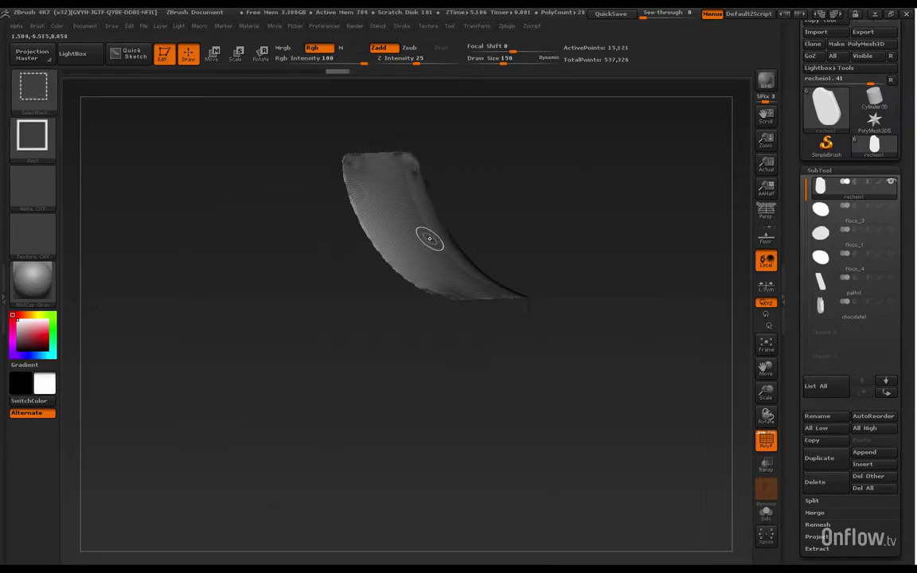
ctrl+shift+click(430, 238)
ctrl+shift+click(470, 242)
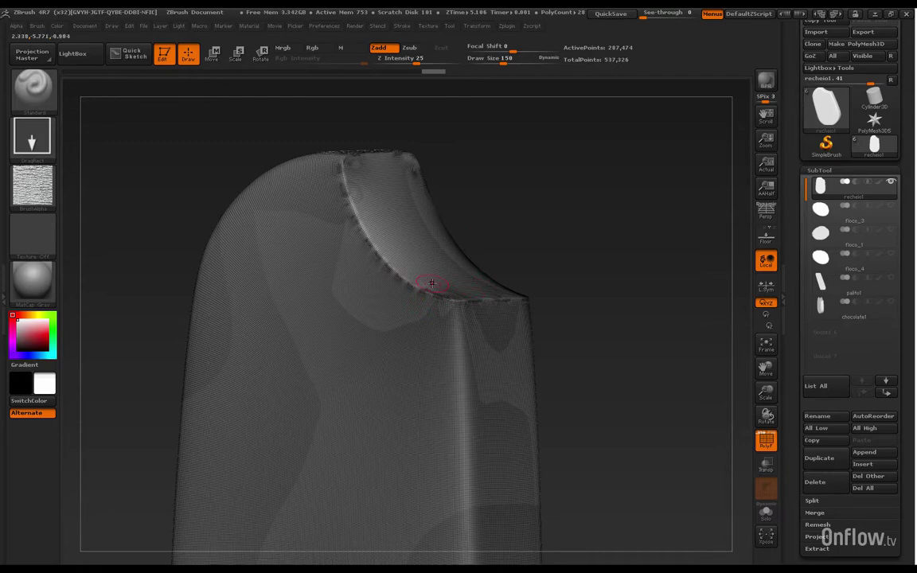
Try stamping the ice cream alpha over the bite face of recheio1, and undo the stamp
drag(580, 257, 690, 374)
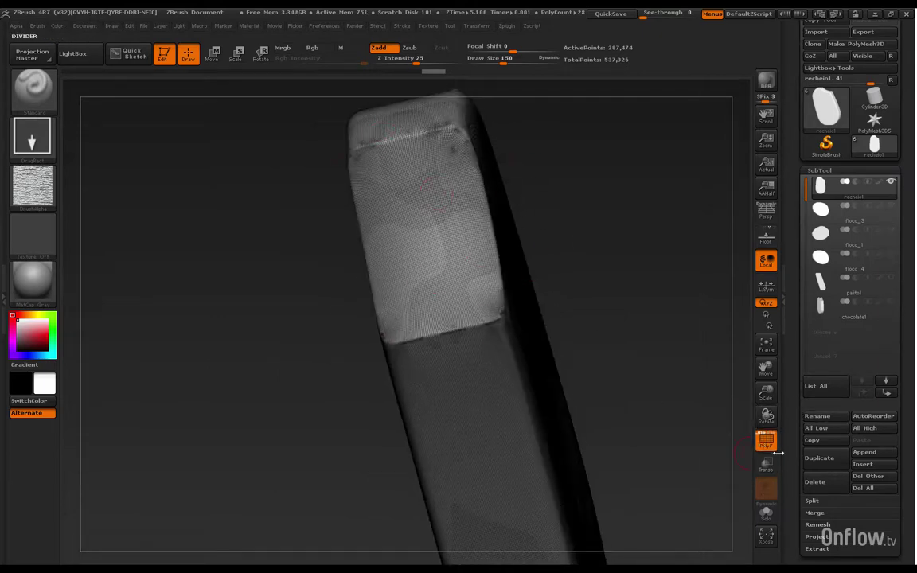
shift+drag(592, 369, 594, 380)
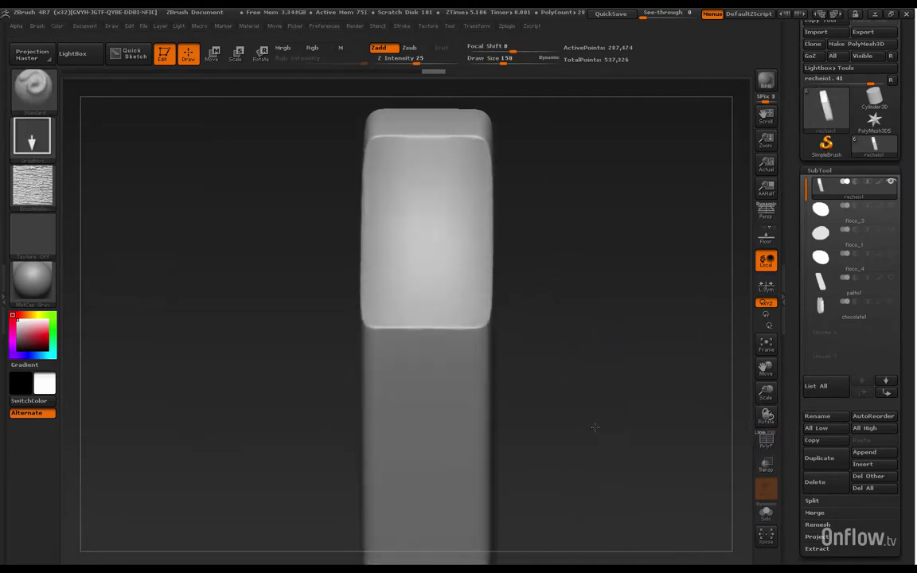
drag(595, 432, 503, 304)
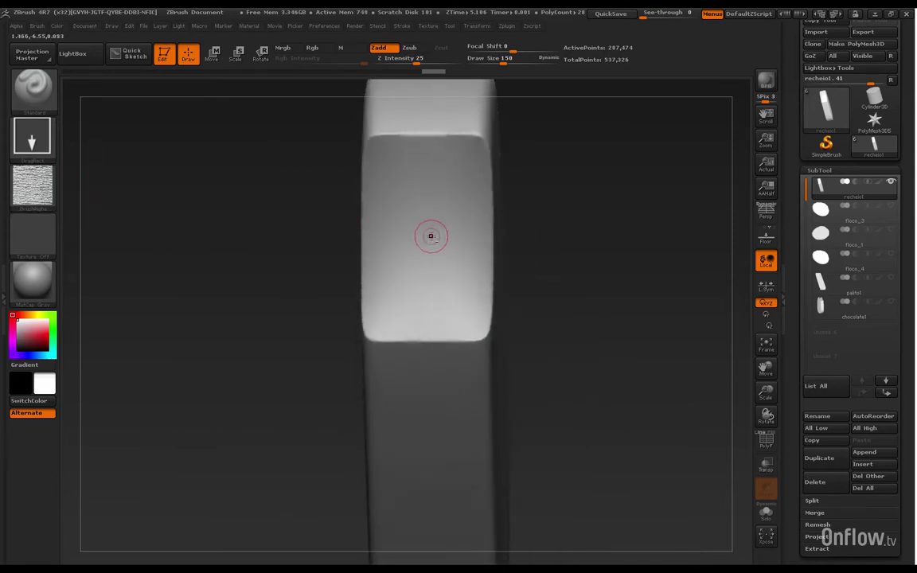
drag(424, 232, 424, 364)
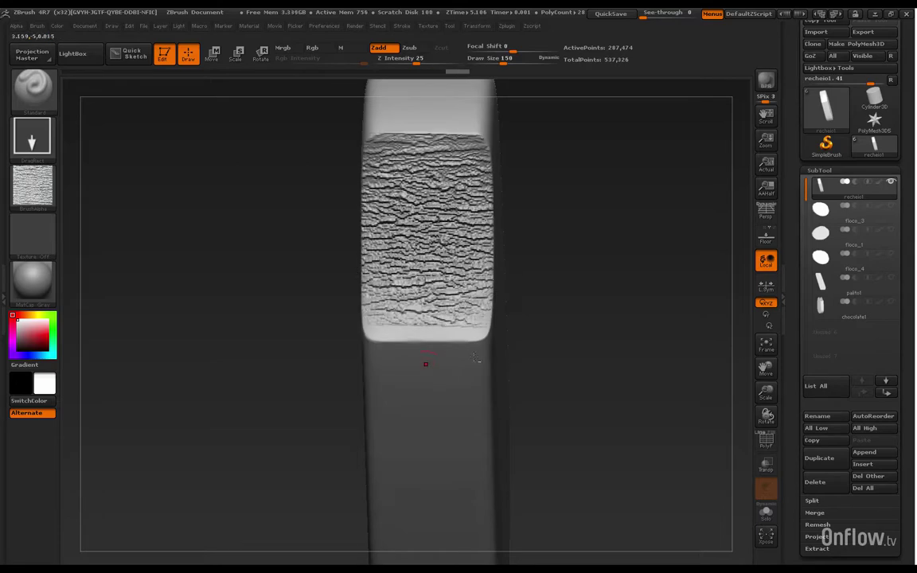
drag(689, 351, 657, 394)
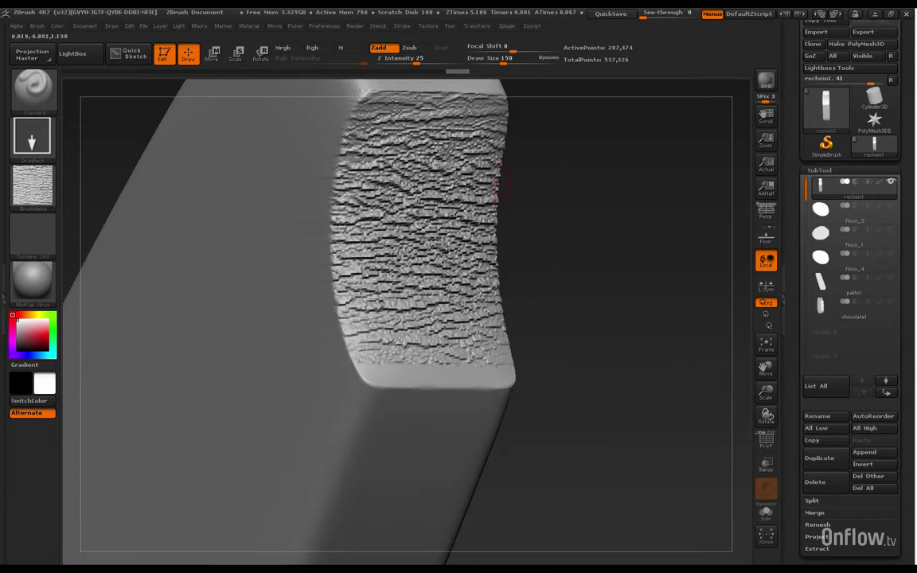
key(ctrl+z)
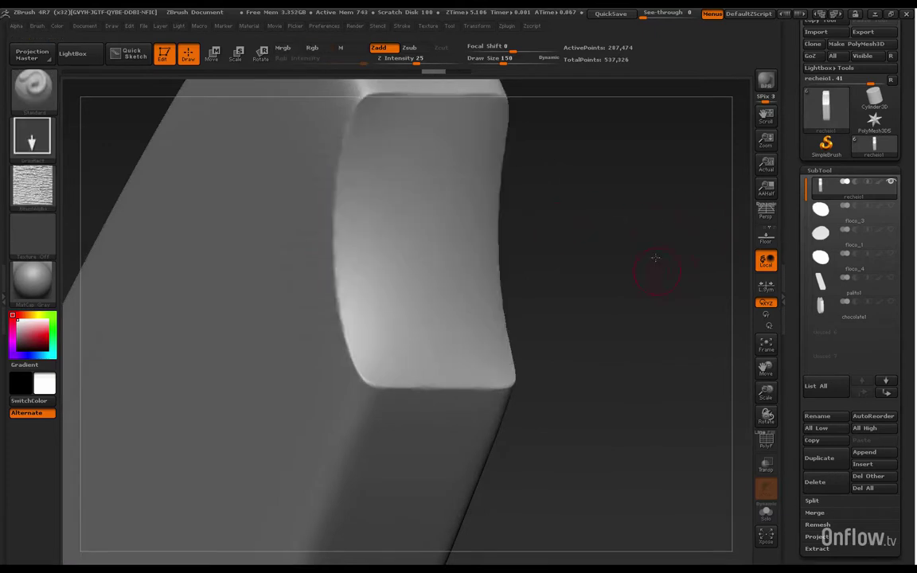
Subdivide the recheio1 mesh by one level to give it more resolution for the texture
shift+drag(654, 258, 650, 236)
click(819, 172)
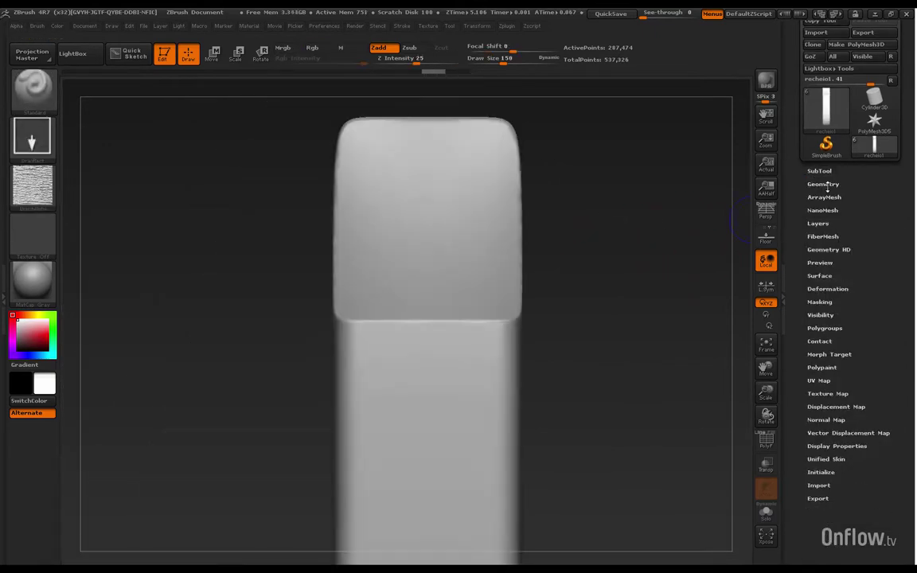
click(824, 184)
click(815, 272)
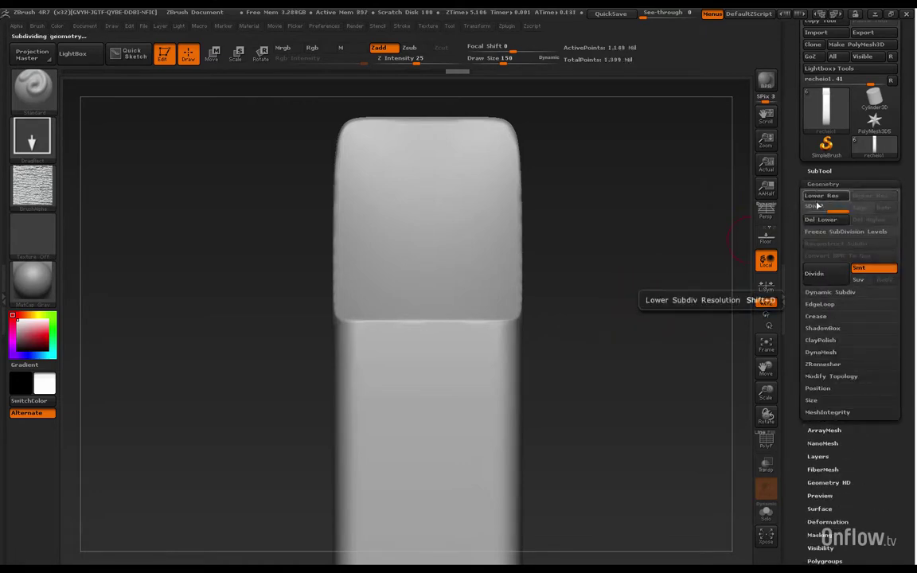
click(819, 171)
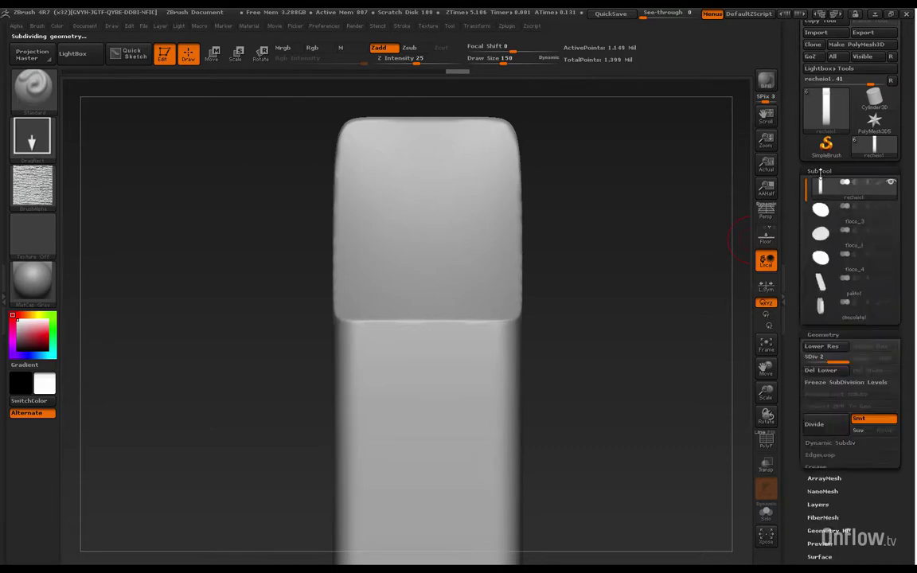
Isolate the bite face polygroup of recheio1 and mask the whole face
drag(622, 226, 645, 267)
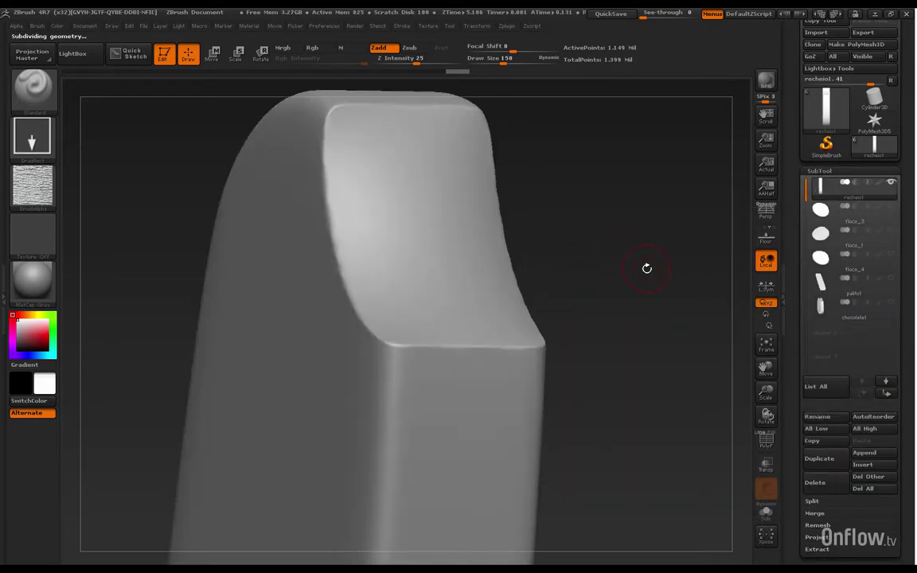
key(ctrl+shift)
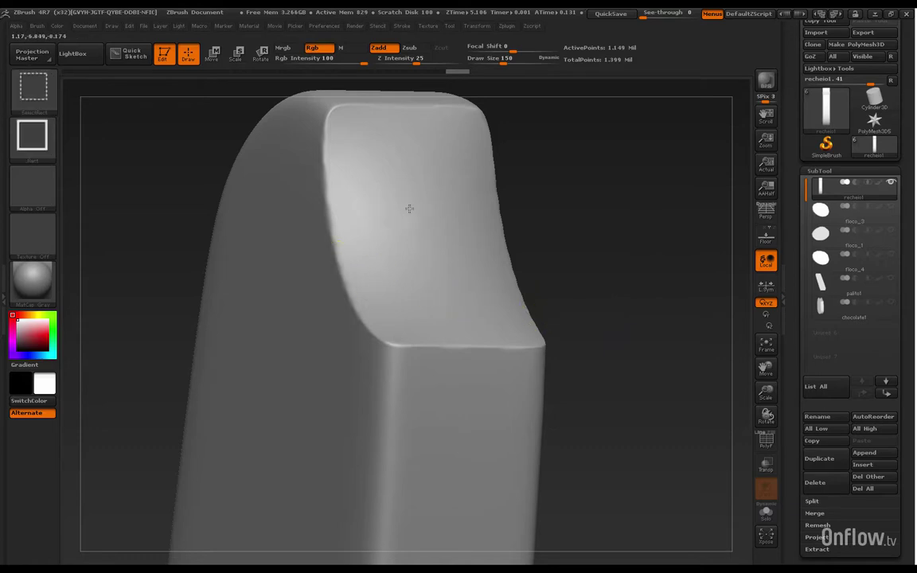
ctrl+shift+click(409, 208)
ctrl+shift+click(410, 209)
ctrl+shift+click(411, 209)
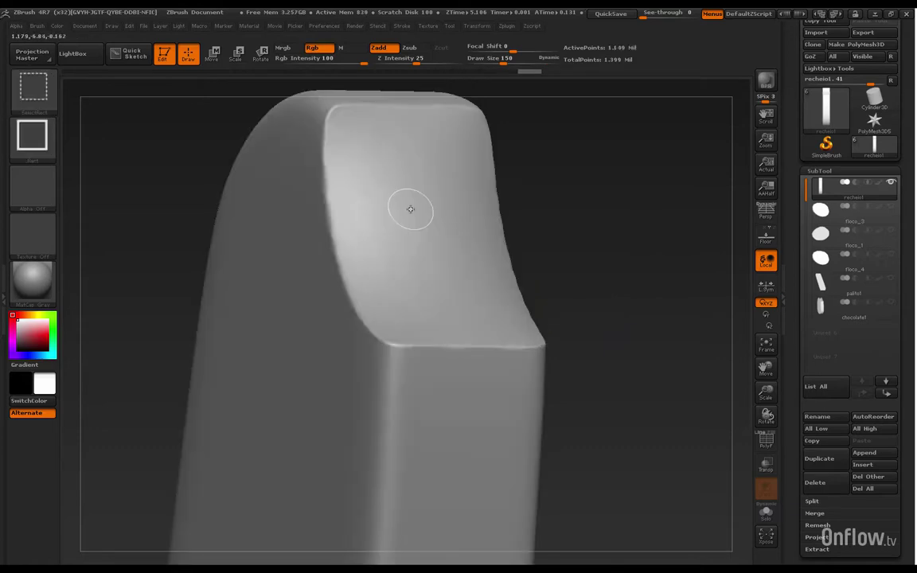
ctrl+shift+click(411, 209)
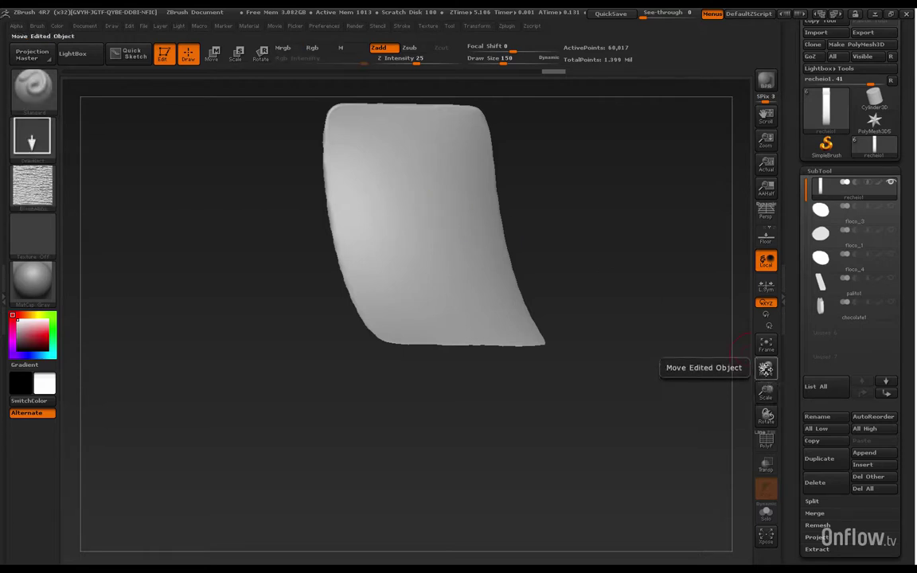
drag(765, 368, 763, 434)
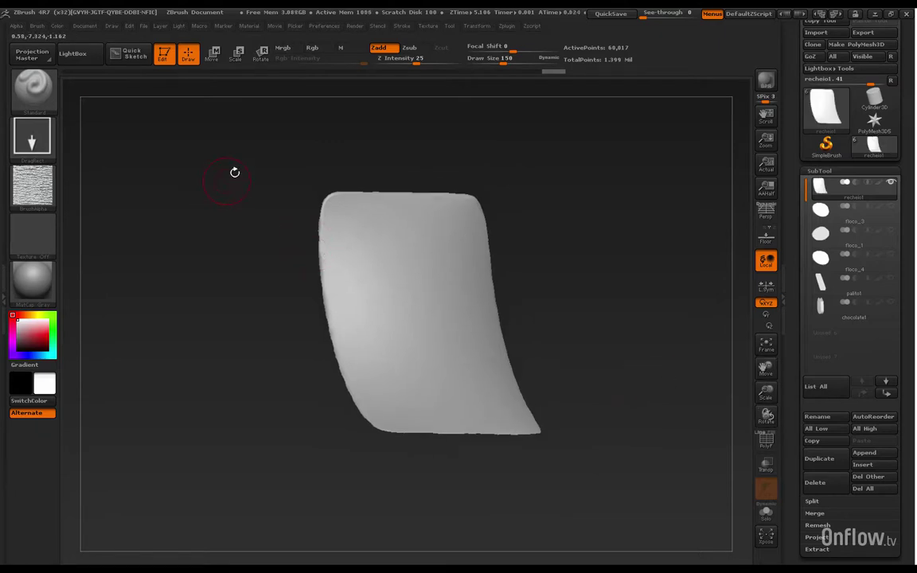
mouse_move(238, 157)
ctrl+mouse_down()
mouse_move(271, 184)
mouse_move(278, 160)
mouse_move(239, 143)
mouse_move(245, 194)
mouse_move(242, 159)
mouse_move(519, 389)
mouse_move(628, 499)
ctrl+mouse_up()
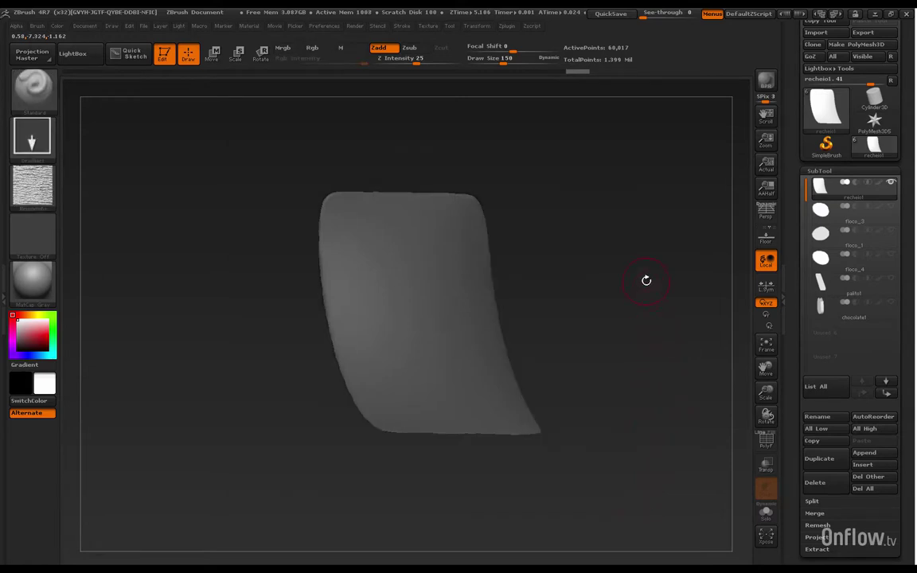
Unhide the rest of the recheio1 mesh and invert the mask so that only the bite face is editable
key(ctrl)
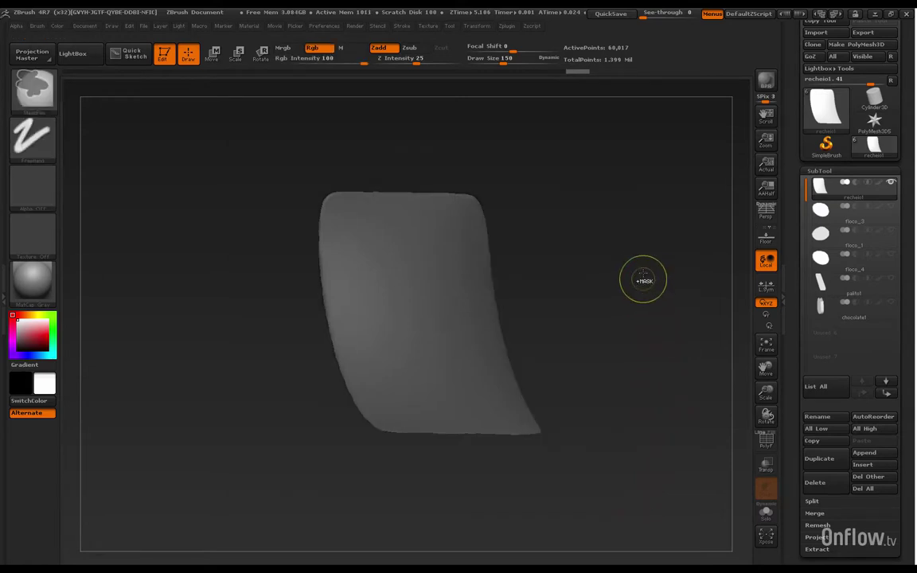
ctrl+shift+click(645, 264)
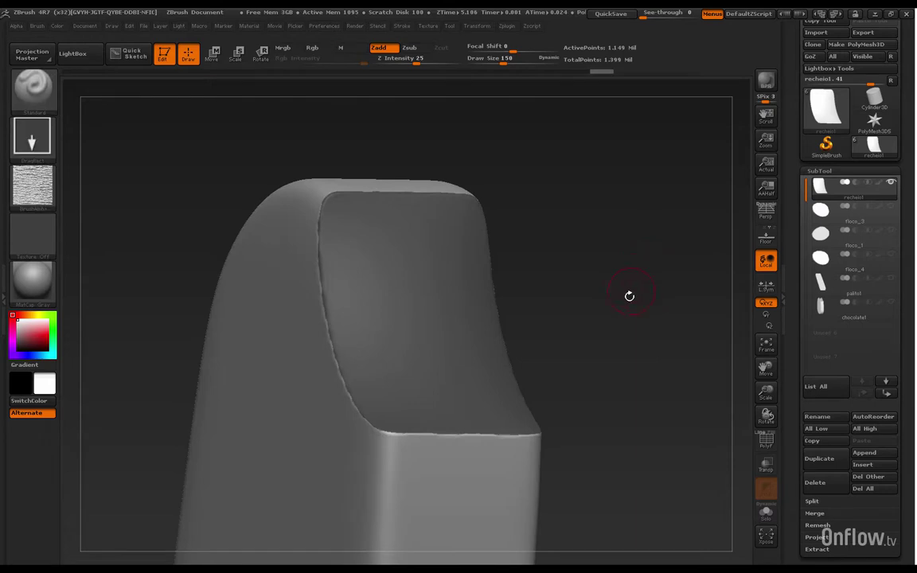
mouse_move(628, 294)
shift+mouse_down()
mouse_move(602, 288)
mouse_move(633, 284)
shift+mouse_up()
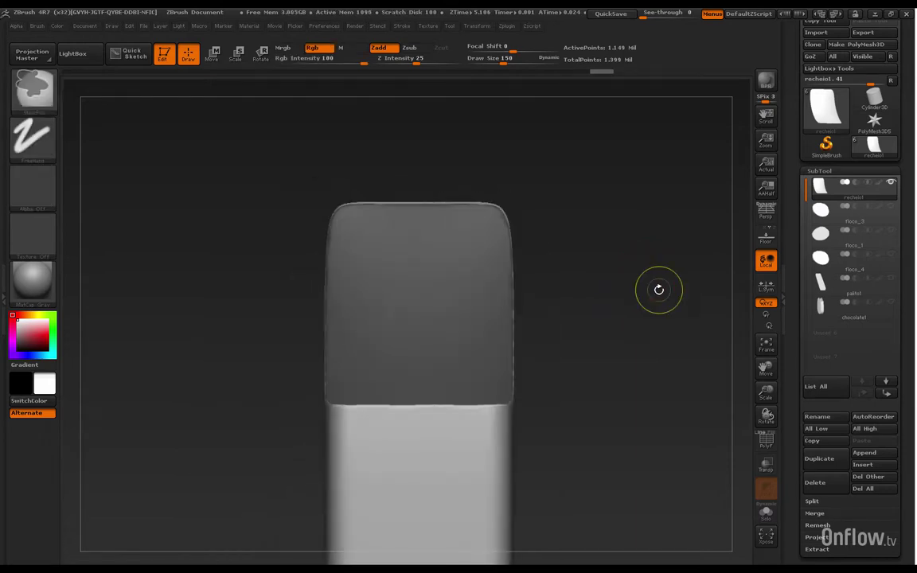
ctrl+click(593, 261)
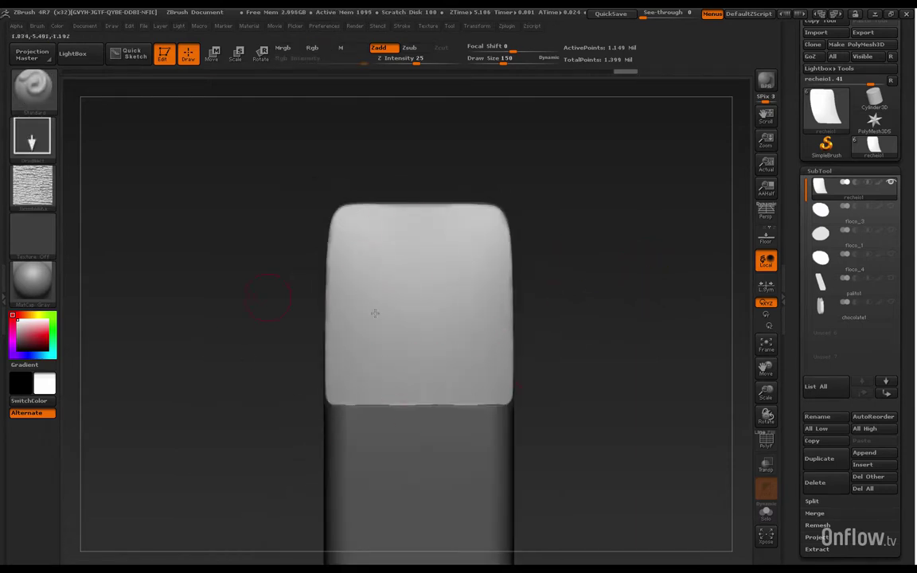
Lower the Standard brush's Z Intensity to 20 for stamping on the bite face
mouse_move(623, 304)
mouse_down()
mouse_move(620, 393)
mouse_move(567, 410)
mouse_move(583, 385)
mouse_up()
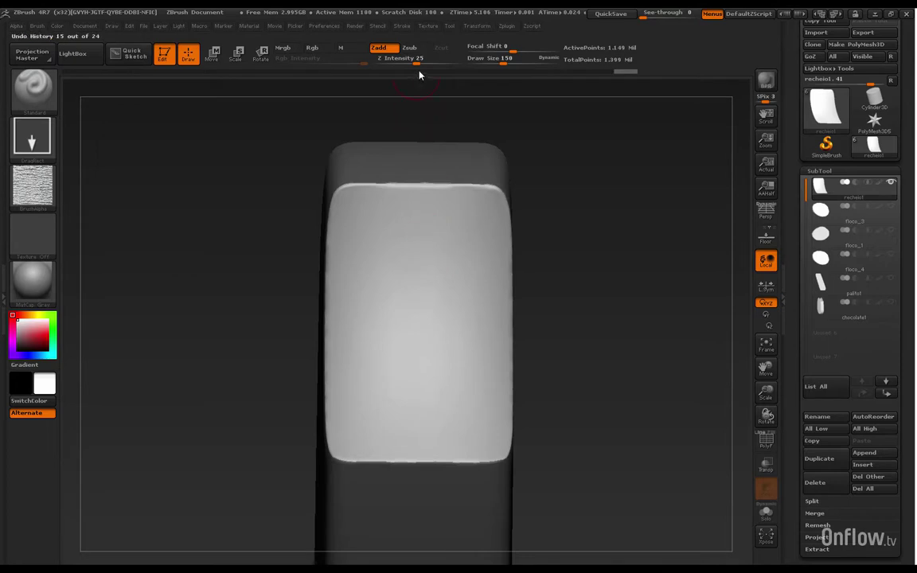
drag(415, 63, 412, 66)
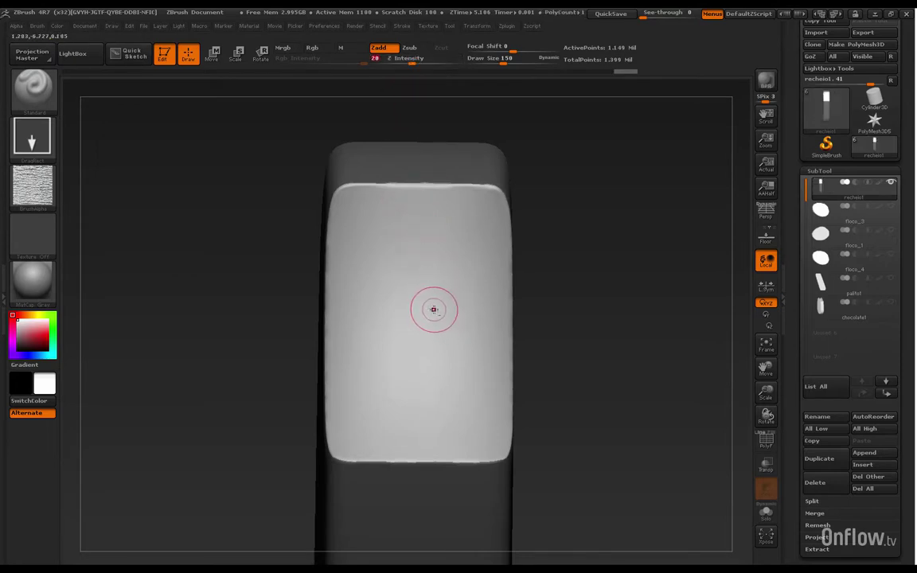
Try stamping the ice cream alpha from the middle of the unmasked bite face, and undo the stamp
drag(419, 317, 414, 525)
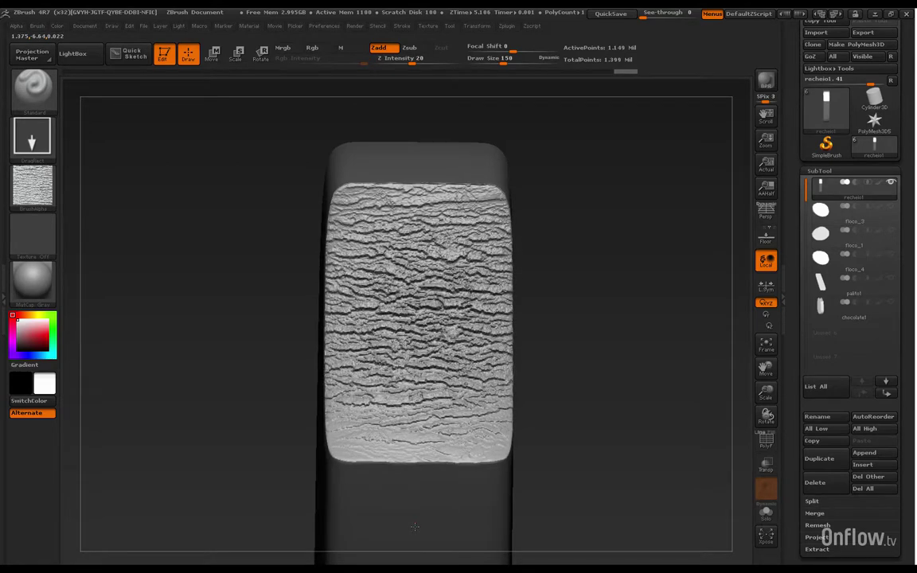
mouse_move(519, 465)
mouse_down()
mouse_move(583, 445)
mouse_move(548, 449)
mouse_move(519, 403)
mouse_move(552, 455)
mouse_up()
key(ctrl+z)
key(ctrl+z)
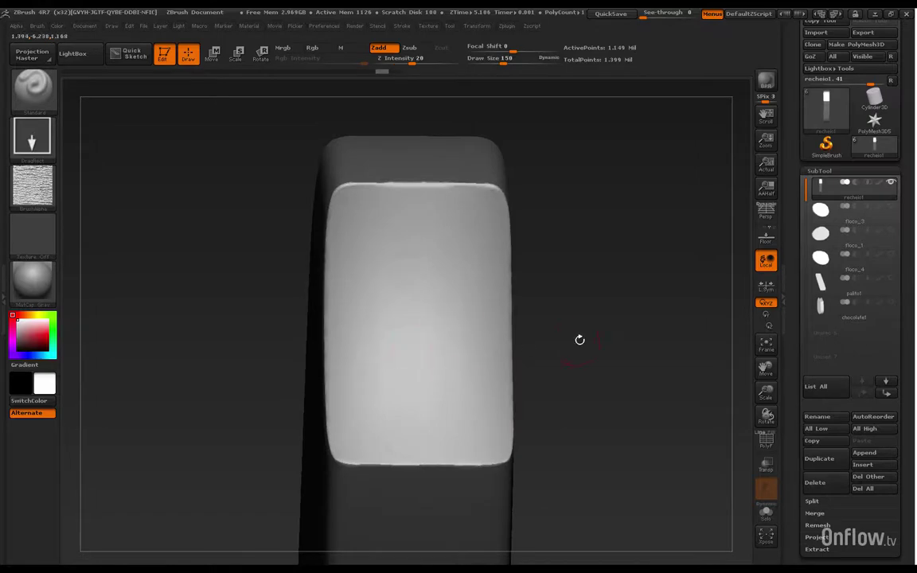
Stamp the ice cream alpha from the lower part of the bite face so the texture covers the entire unmasked area
drag(579, 340, 575, 343)
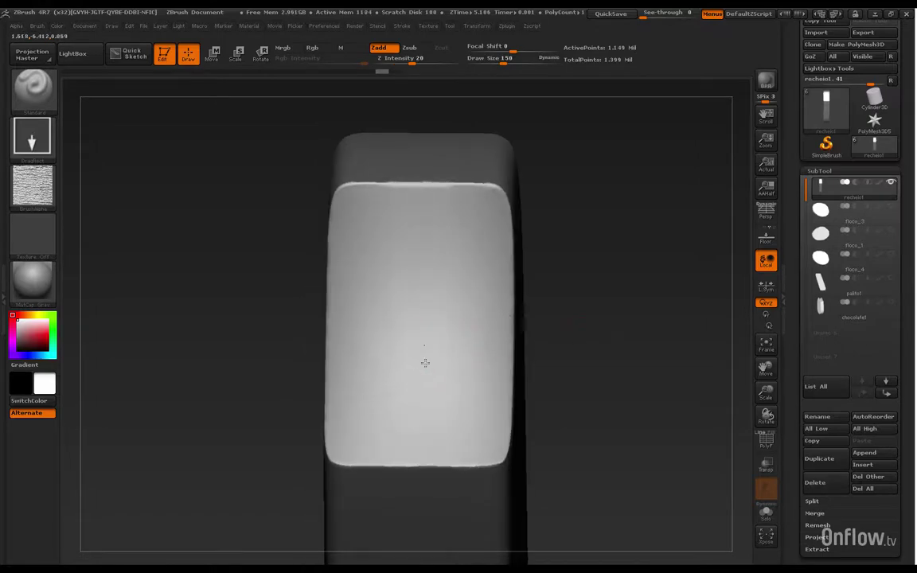
drag(419, 409, 413, 533)
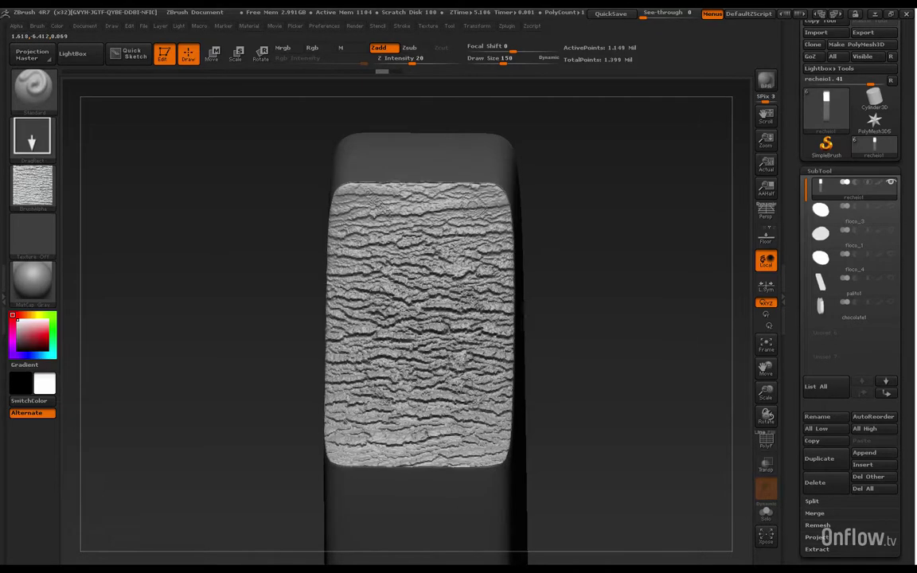
mouse_move(569, 454)
mouse_down()
mouse_move(623, 443)
mouse_move(579, 440)
mouse_up()
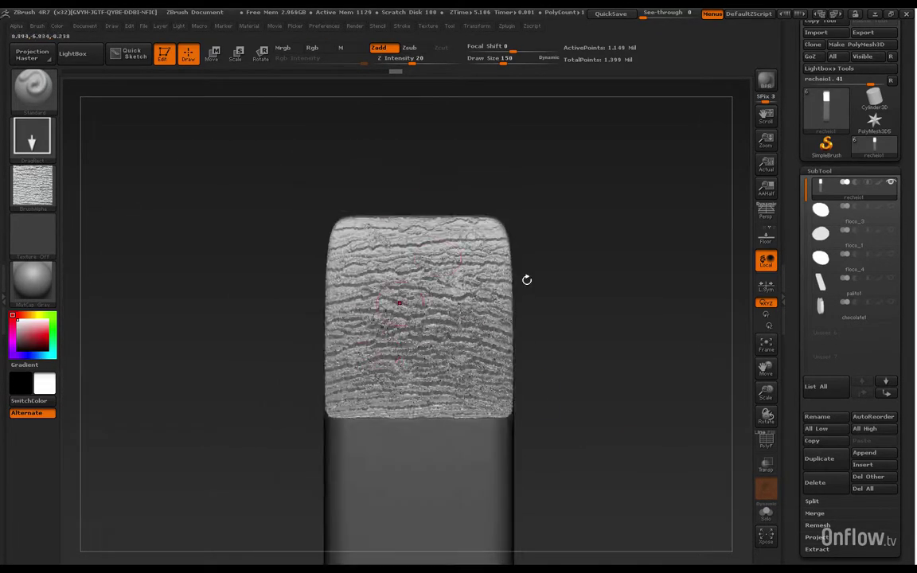
drag(526, 279, 591, 402)
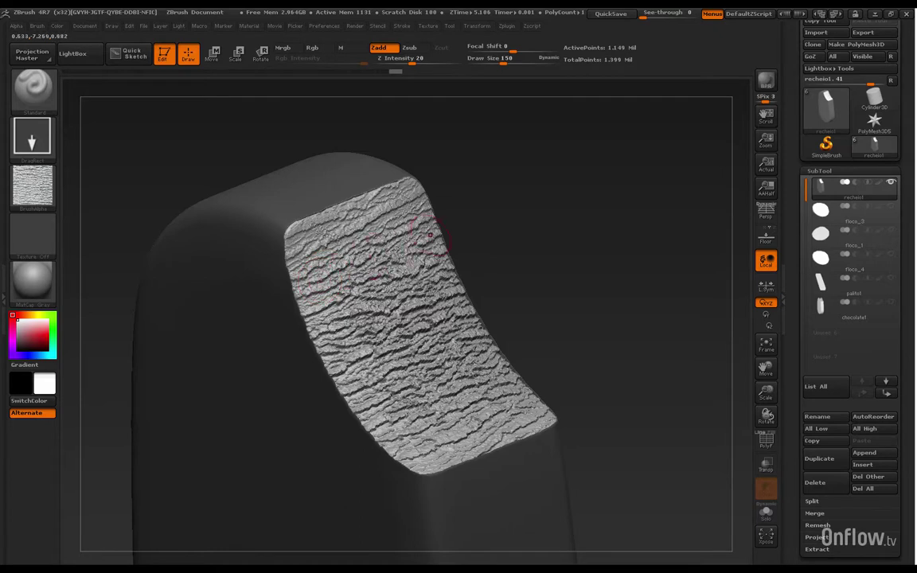
Switch to Photoshop and examine the bite texture in the pico.png ice pop photo alongside the alpha.psd image
key(ctrl)
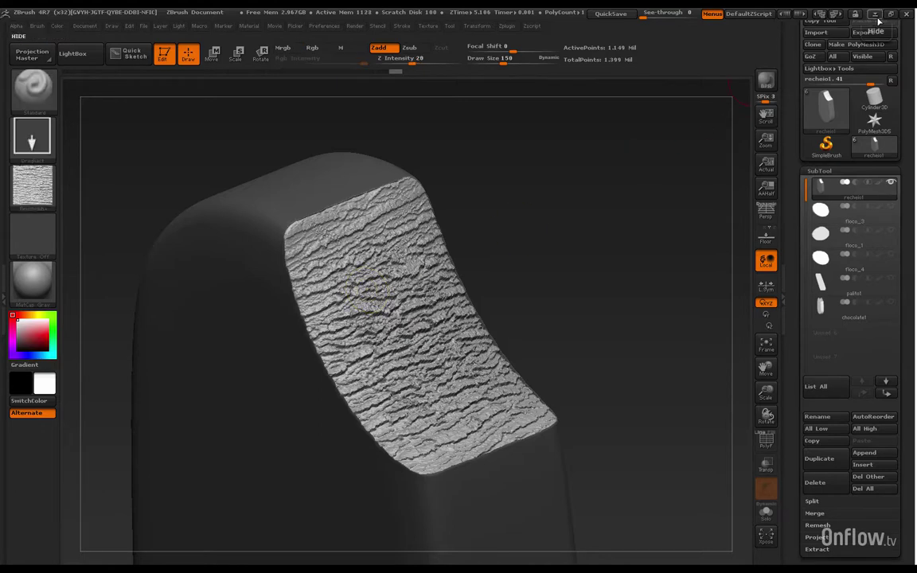
key(alt+Tab)
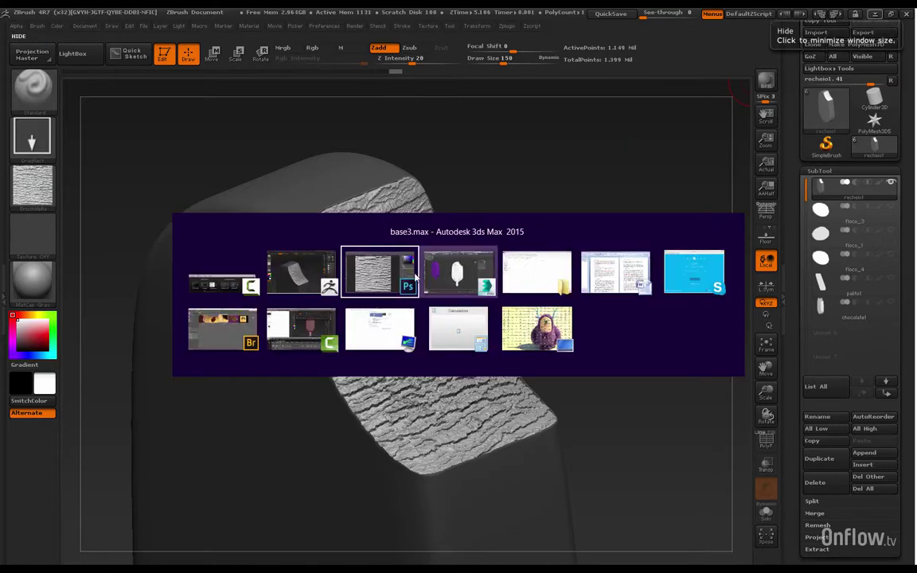
click(387, 267)
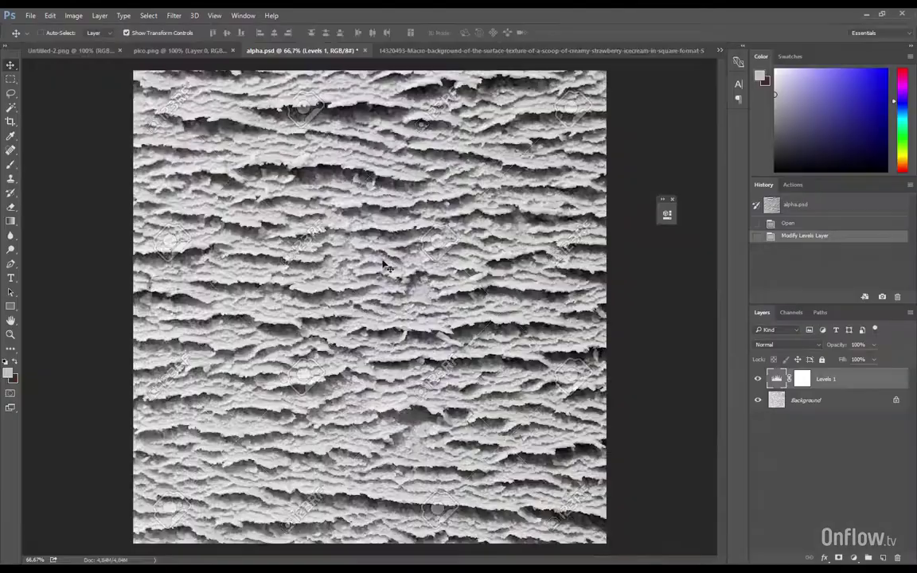
click(179, 47)
scroll(573, 196, up, 1)
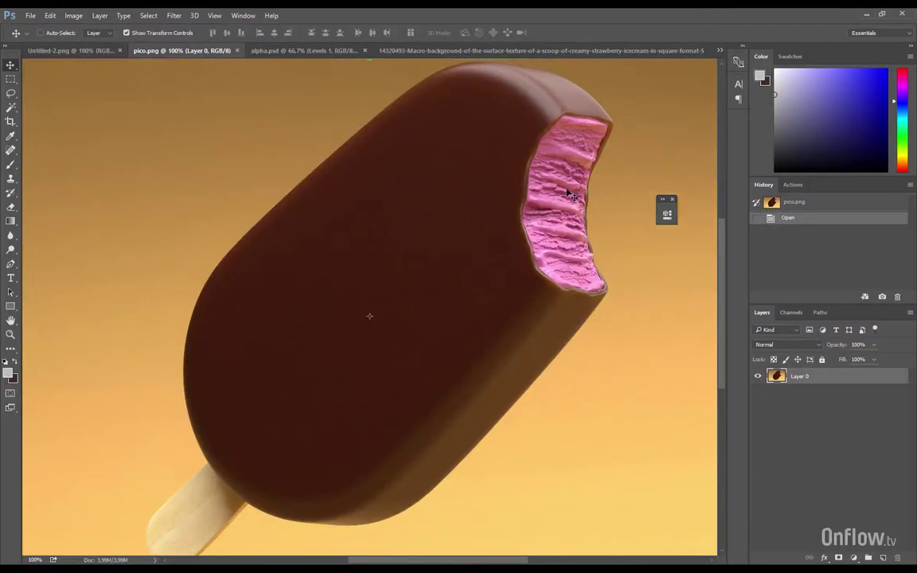
click(257, 49)
click(66, 49)
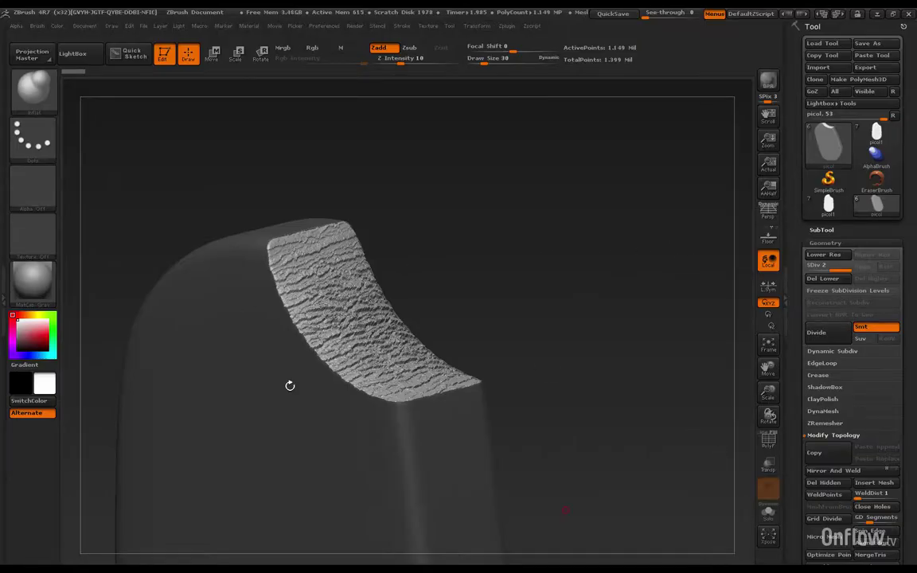
Duplicate the picol subtool that carries the textured bite face
click(817, 231)
mouse_move(824, 187)
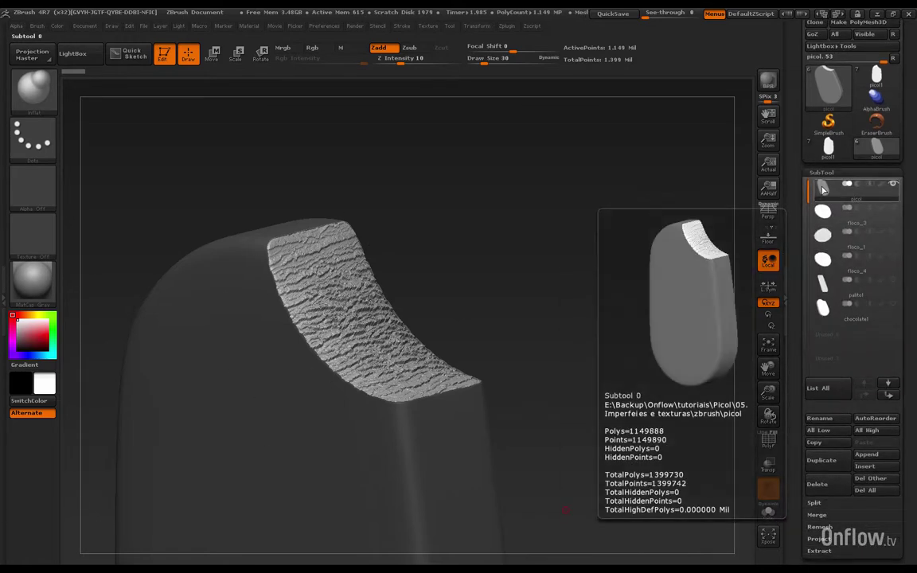
click(820, 461)
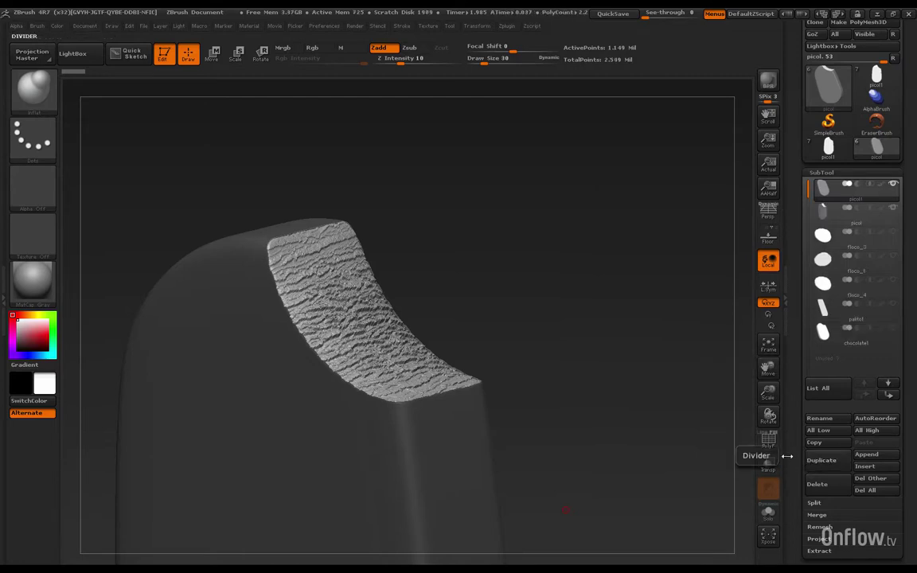
mouse_move(822, 199)
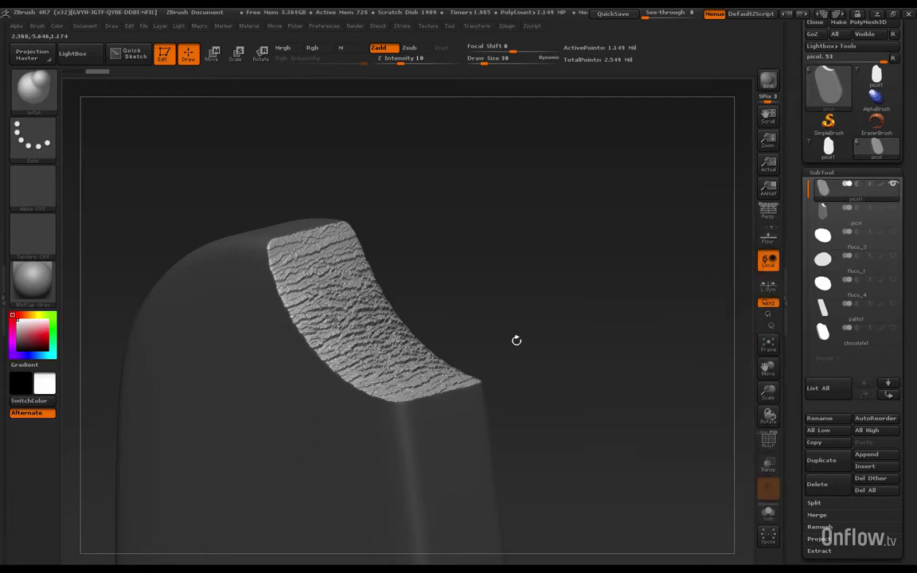
Clear the mask from the duplicated subtool, with Inflat as the active sculpting brush
key(b)
key(s)
key(p)
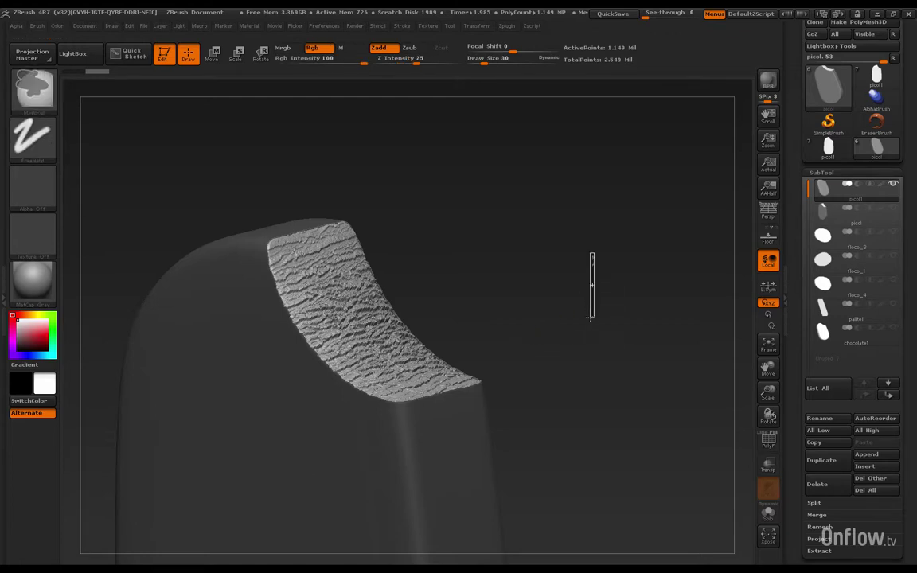
key(b)
key(i)
key(n)
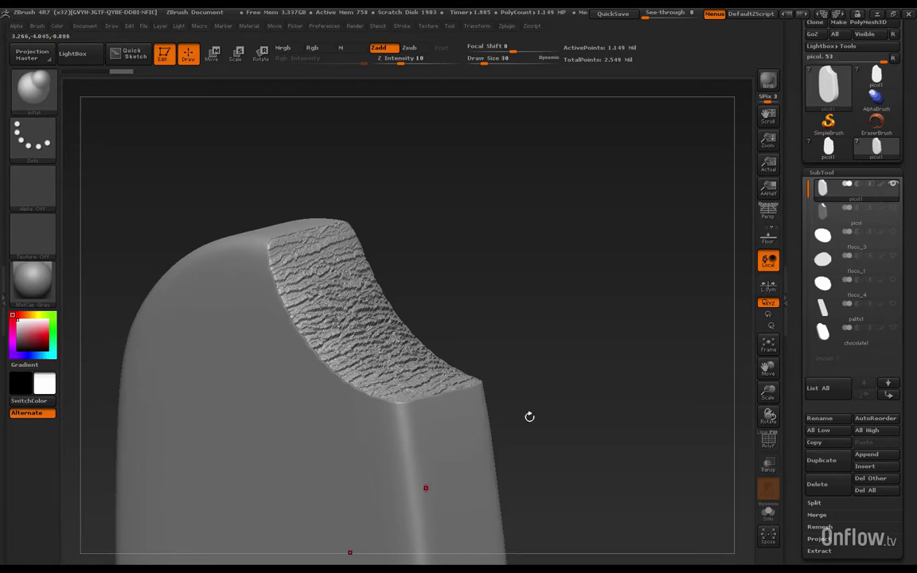
Lower the duplicate to subdivision level 1 and delete its higher subdivision level
click(826, 172)
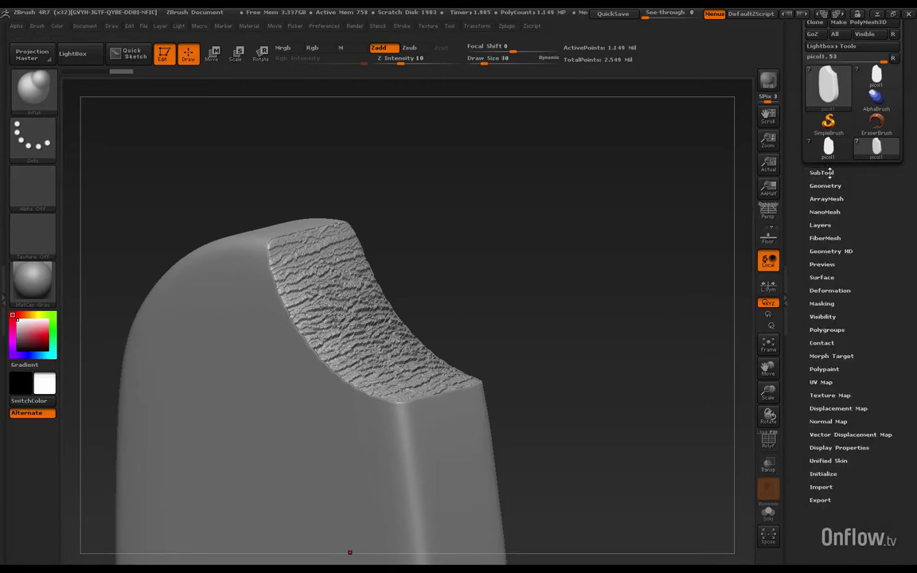
click(832, 186)
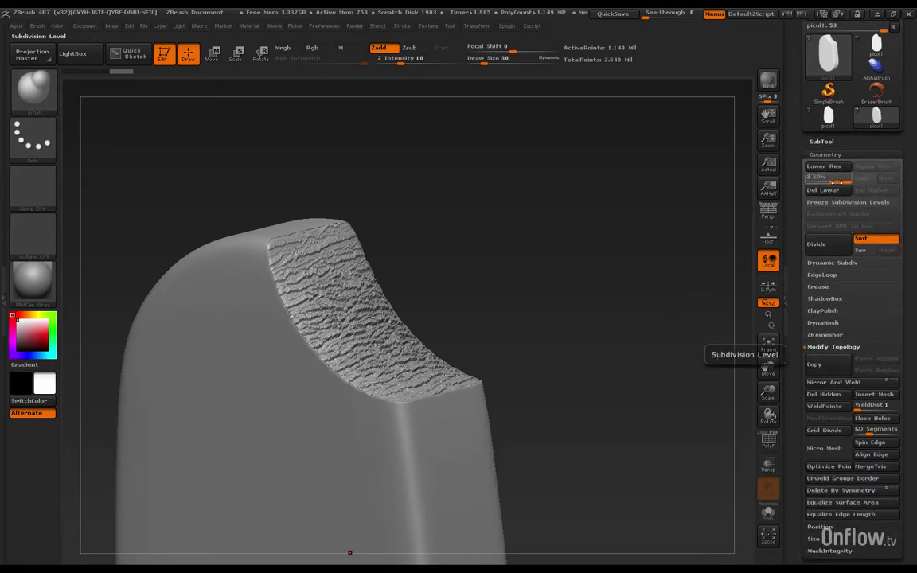
drag(832, 182, 820, 183)
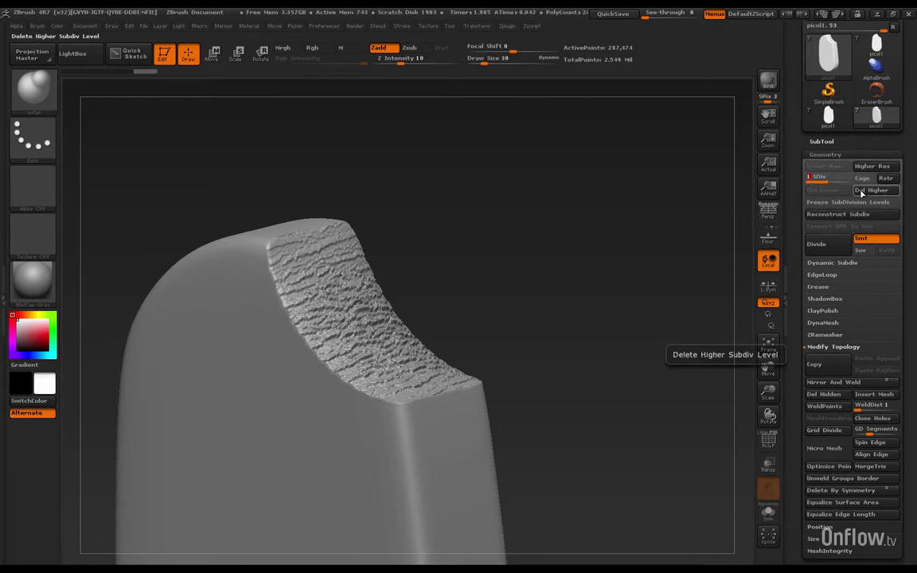
click(864, 191)
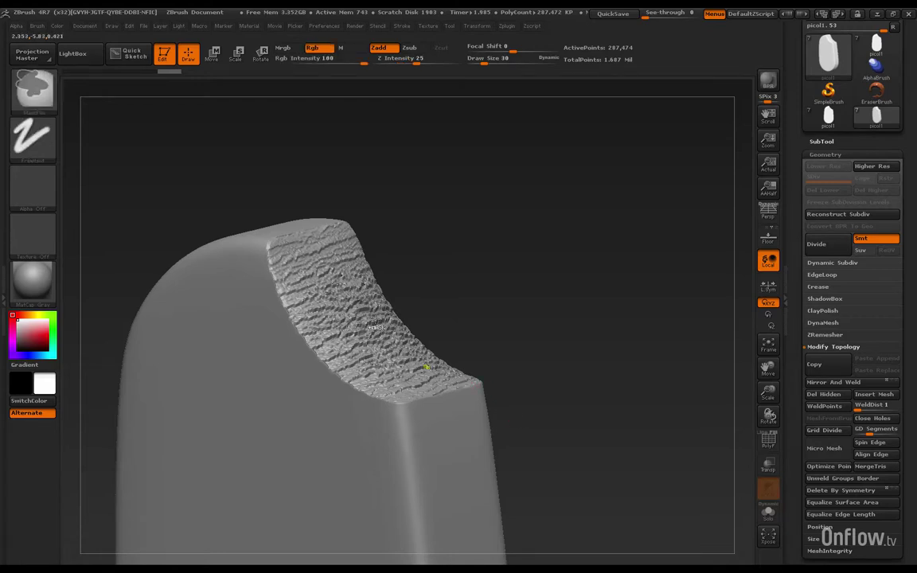
Choose the SliceCirc brush and turn on the polyframe display to distinguish the bite face's polygroup from the body
key(ctrl+shift)
click(30, 94)
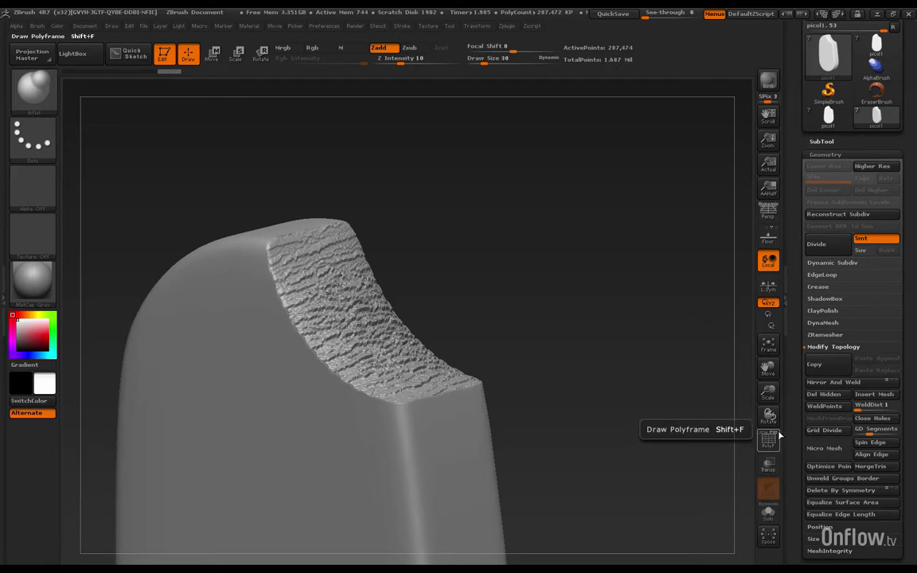
click(774, 437)
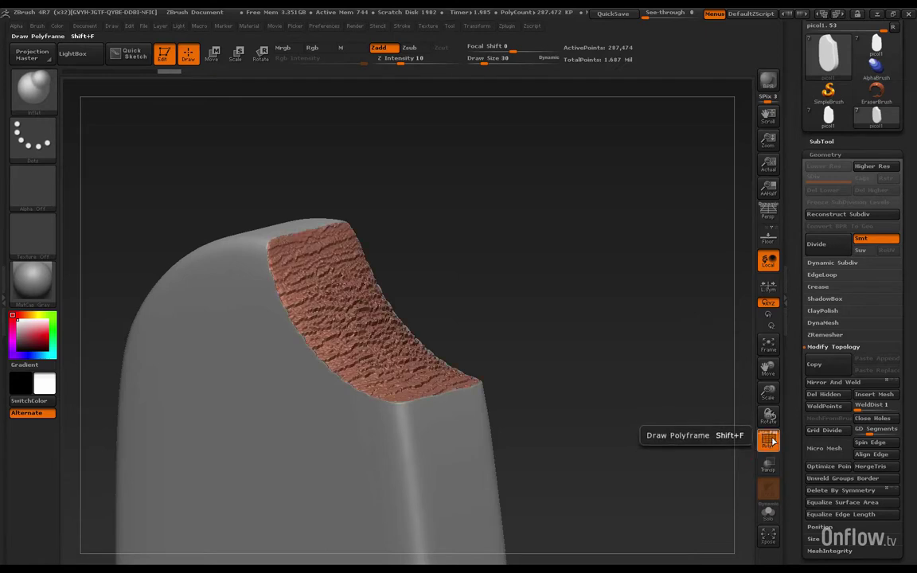
click(773, 437)
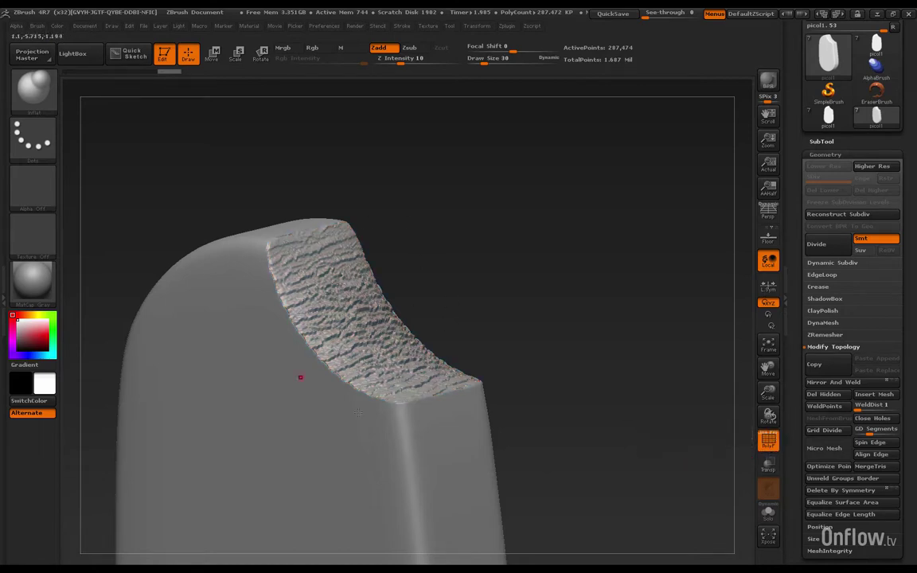
click(773, 436)
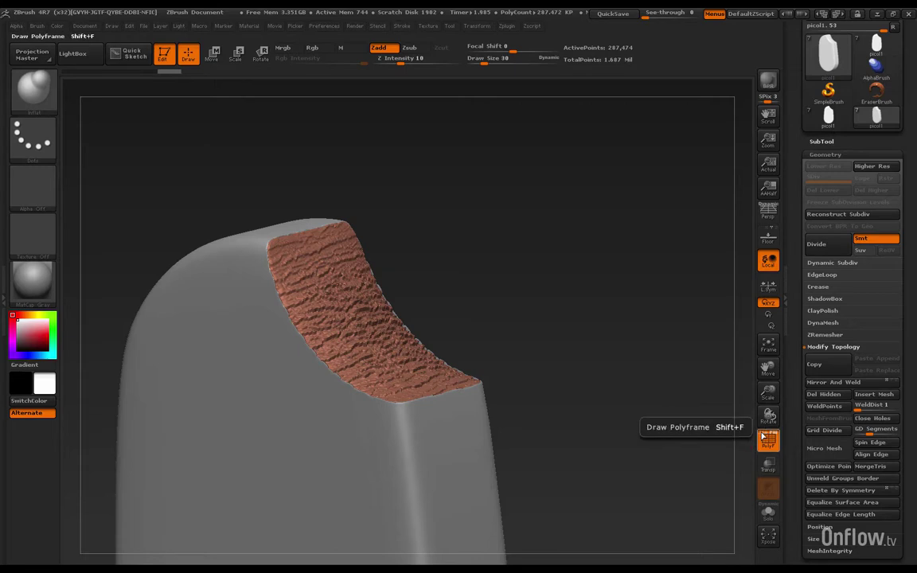
click(762, 436)
click(762, 437)
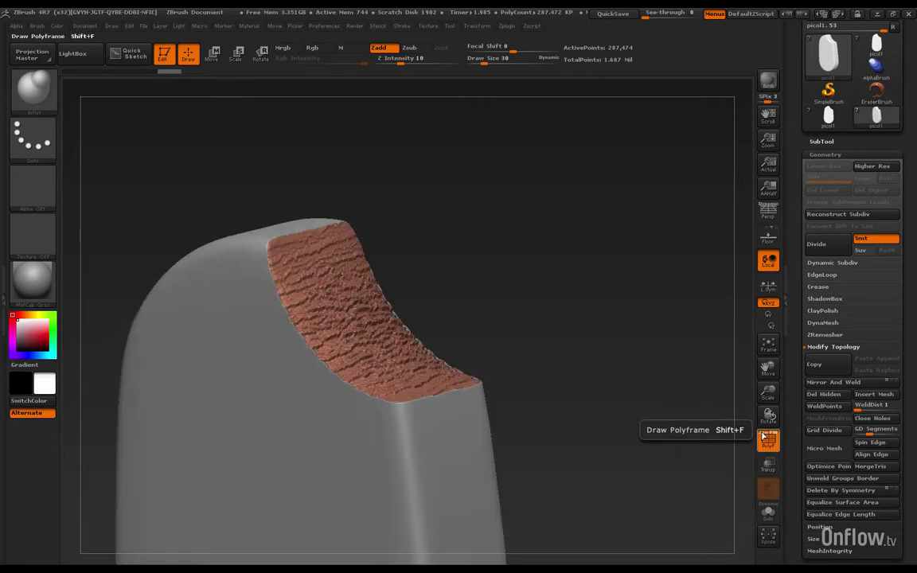
From a side view, slice the duplicate with a circle following the bite to create a narrow polygroup band behind its face
drag(635, 398, 638, 405)
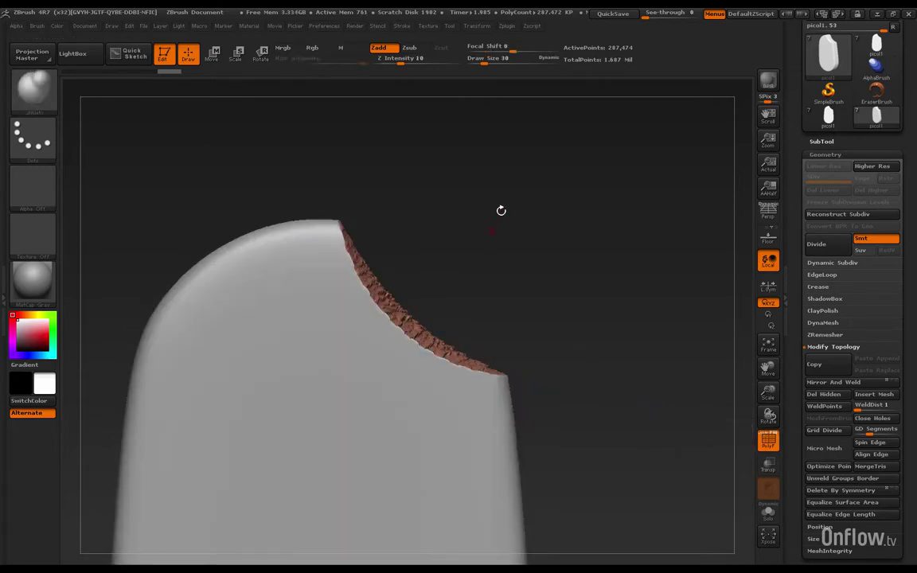
key(ctrl)
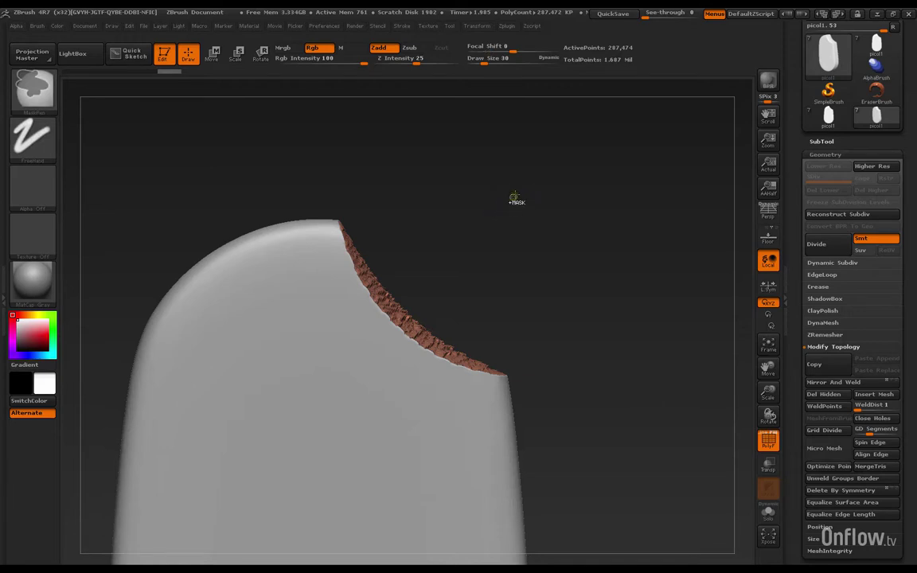
mouse_move(518, 195)
ctrl+shift+mouse_down()
mouse_move(430, 286)
mouse_move(303, 323)
mouse_move(327, 384)
mouse_move(319, 393)
ctrl+shift+mouse_up()
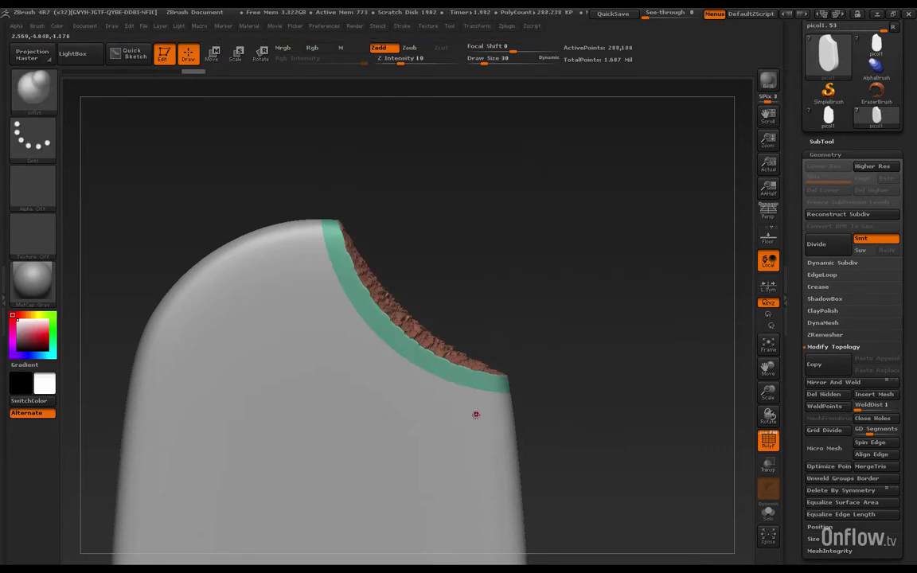
Isolate the bite face and its narrow band, and delete the hidden remainder of the duplicated mesh
key(ctrl)
key(ctrl+shift+alt)
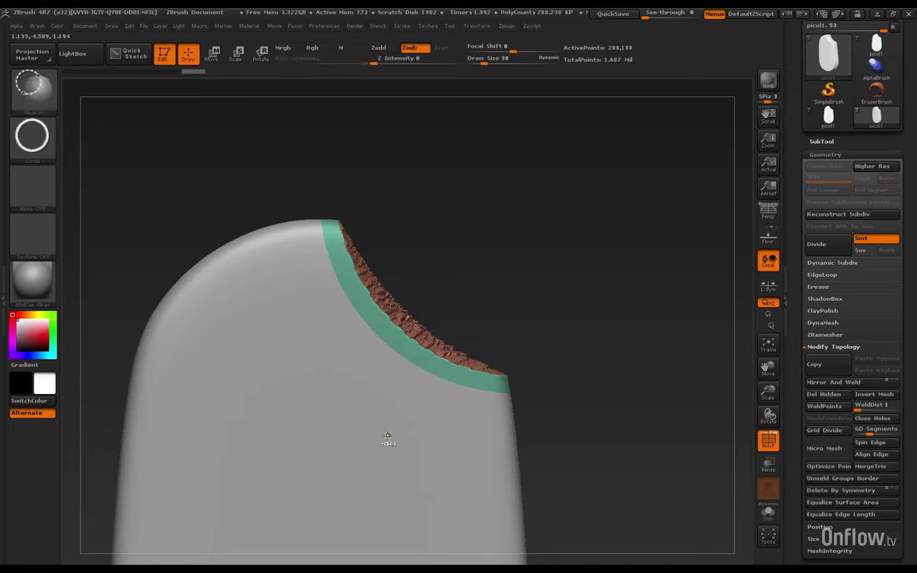
ctrl+shift+click(388, 435)
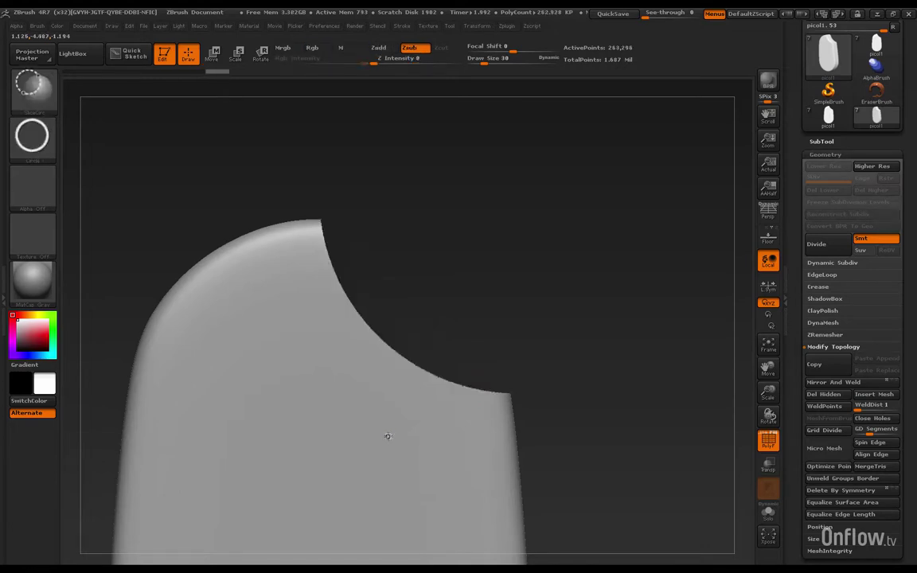
ctrl+shift+click(389, 437)
ctrl+shift+click(388, 436)
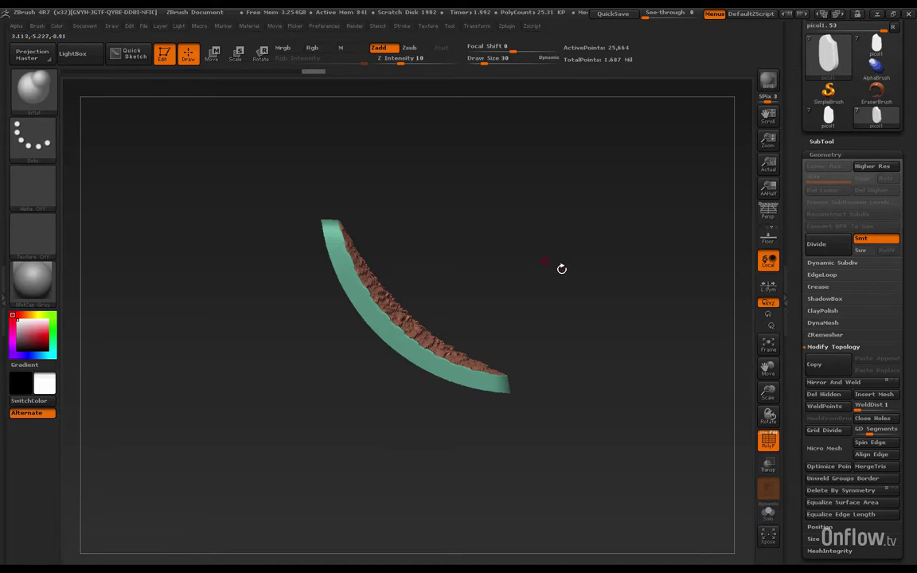
drag(561, 268, 575, 310)
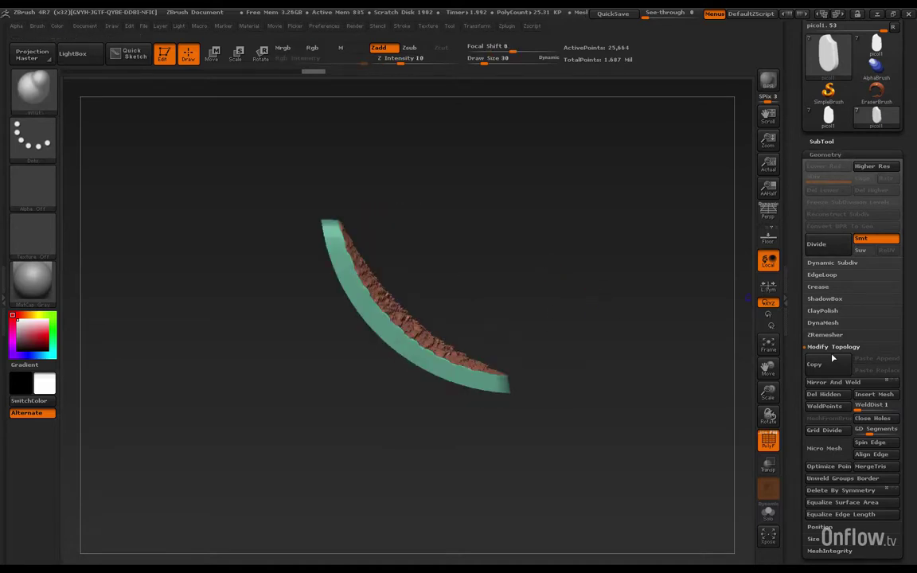
click(823, 394)
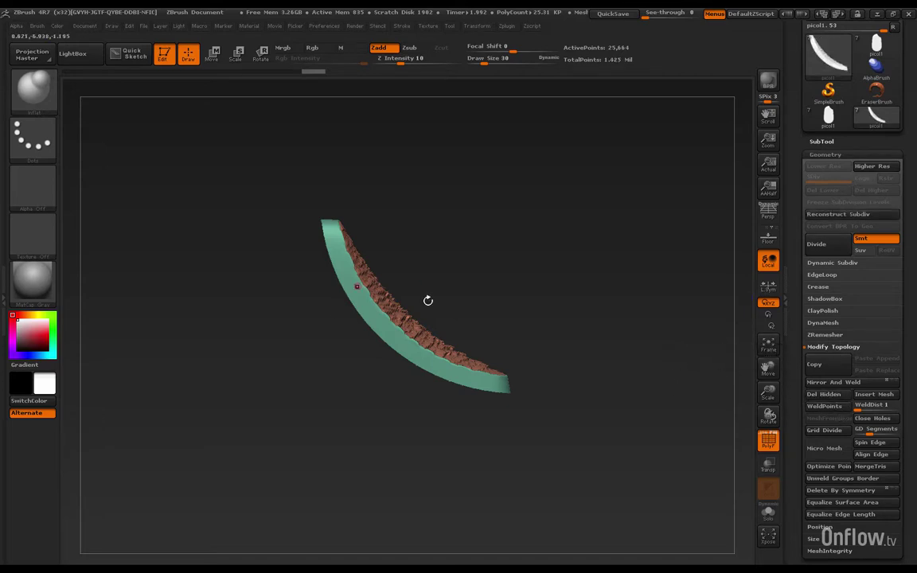
Merge the bite face and its band into a single polygroup with GroupVisible
click(823, 155)
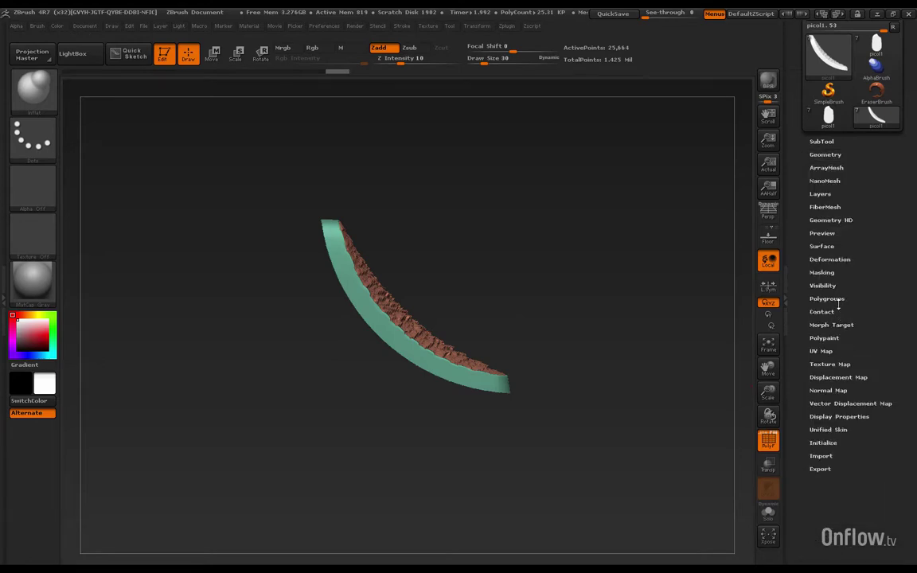
click(823, 298)
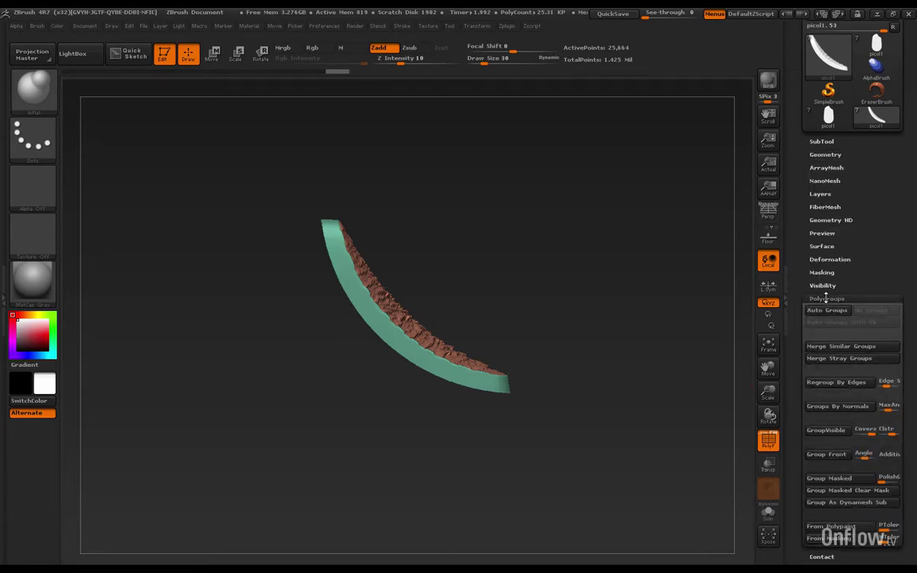
click(826, 433)
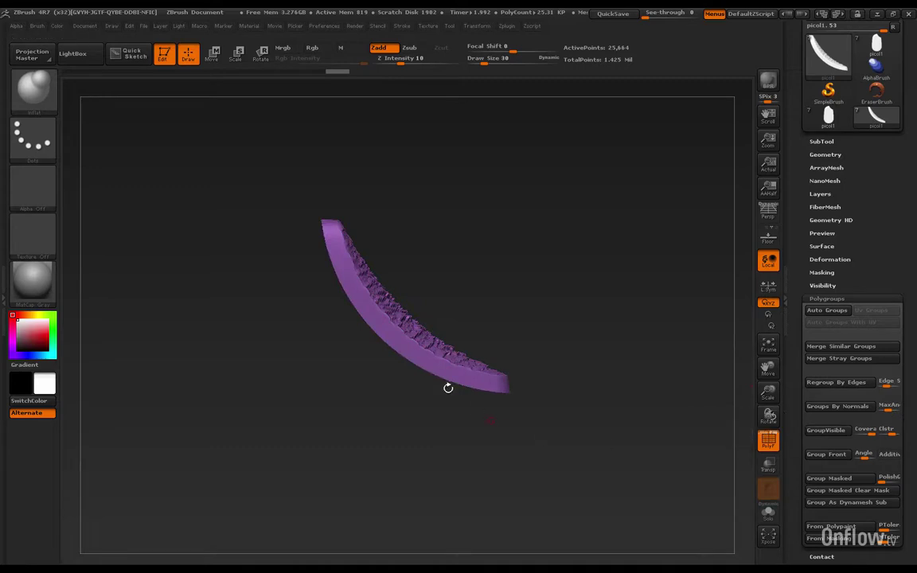
Show the original picol subtool together with the bite strip and inspect how the two textured surfaces overlap
drag(640, 428, 583, 430)
click(821, 140)
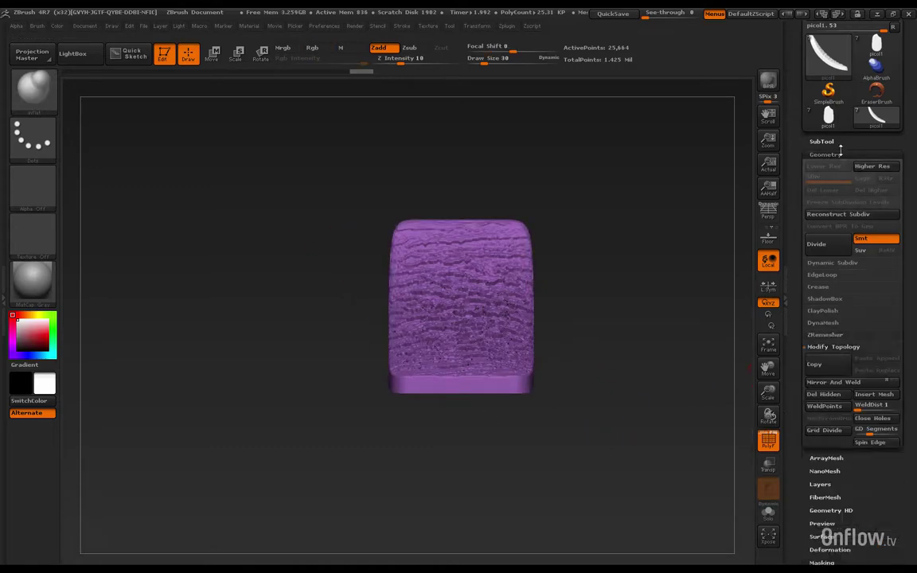
click(893, 175)
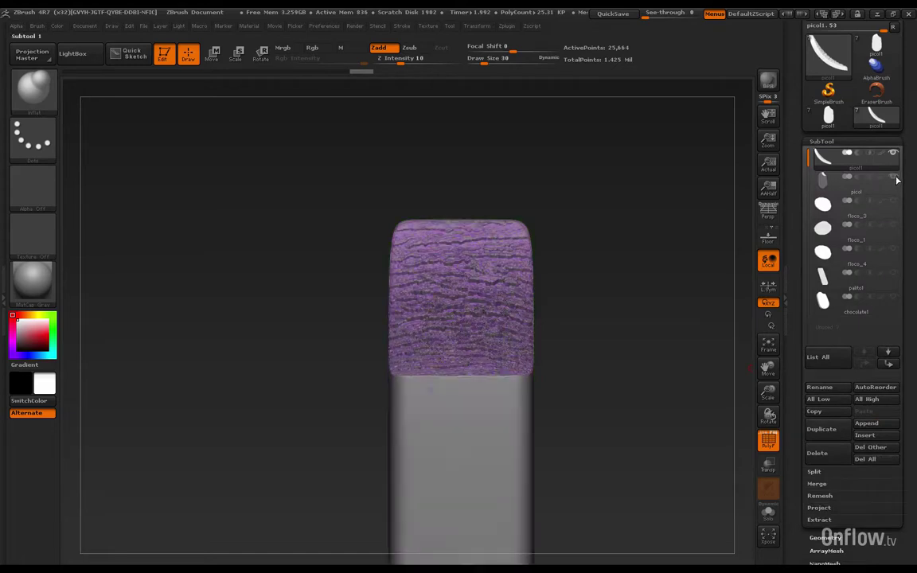
drag(602, 329, 651, 409)
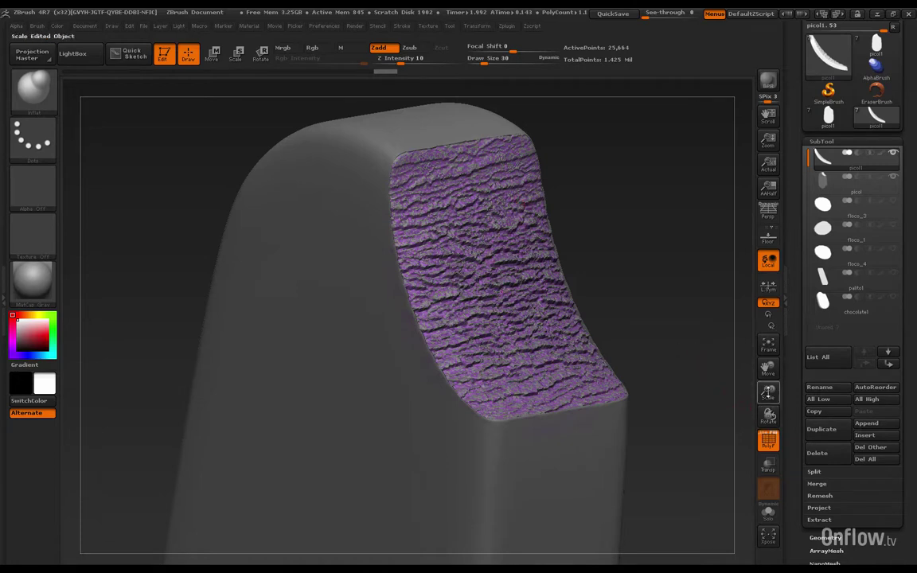
drag(768, 393, 740, 423)
drag(689, 332, 682, 399)
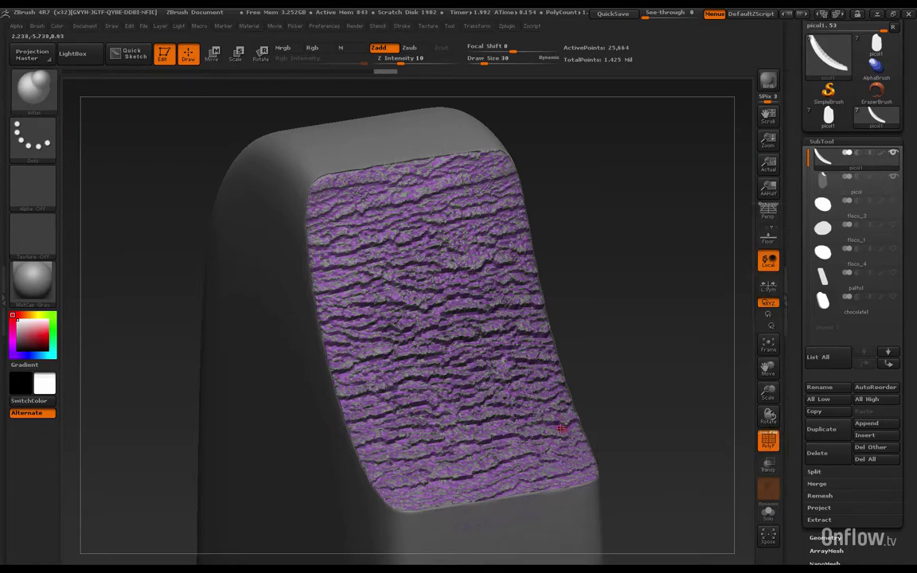
Choose the Standard brush and set its draw size to 82 and its Z intensity to 7
key(b)
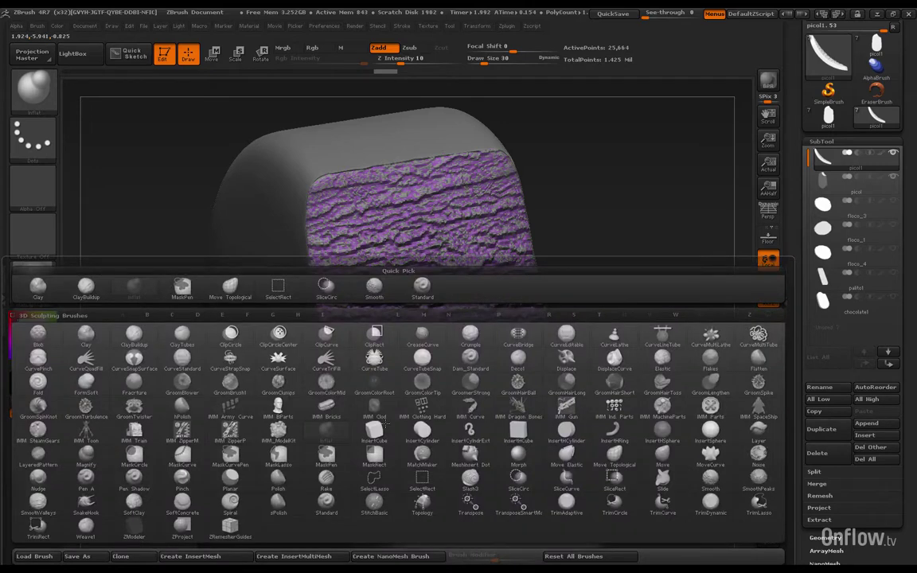
key(s)
key(t)
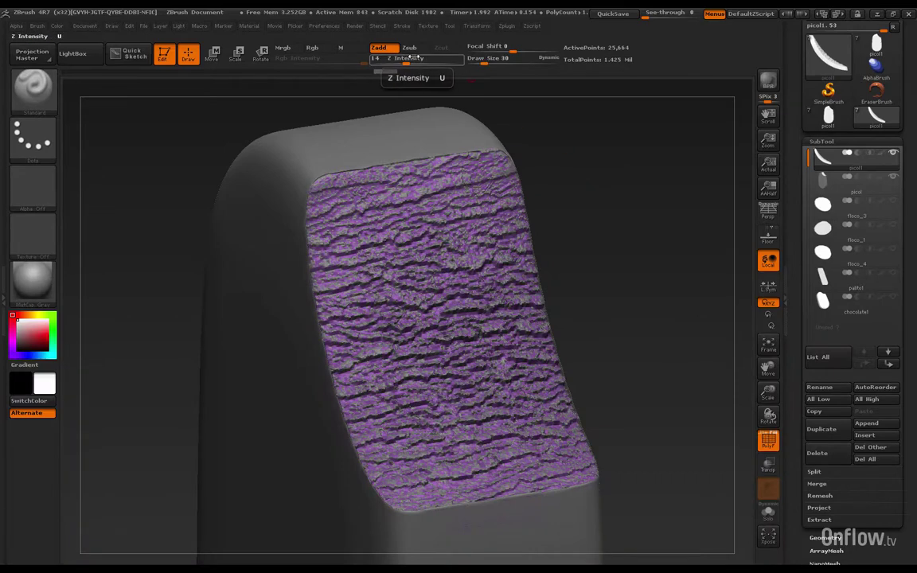
drag(404, 58, 427, 58)
mouse_move(581, 153)
mouse_down()
mouse_move(571, 148)
mouse_move(593, 168)
mouse_move(623, 226)
mouse_up()
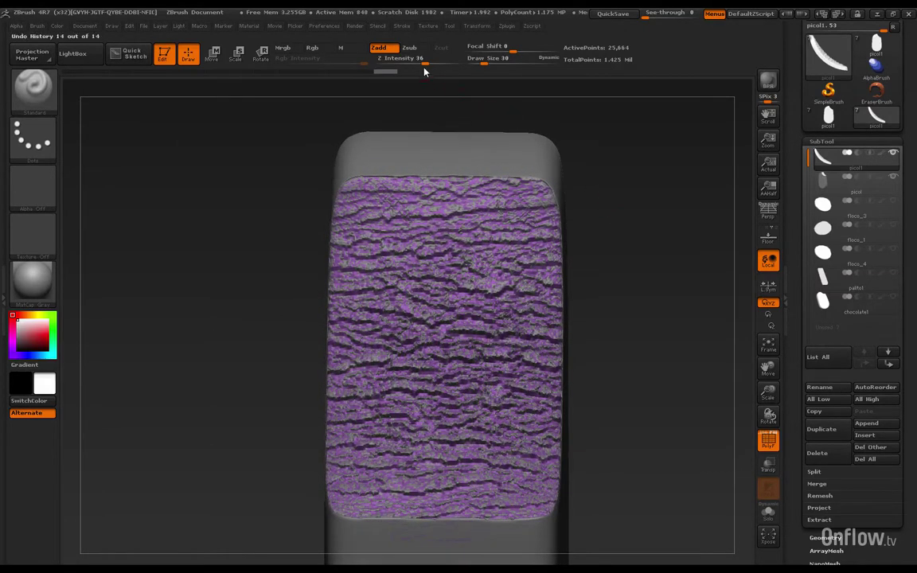
drag(483, 63, 494, 64)
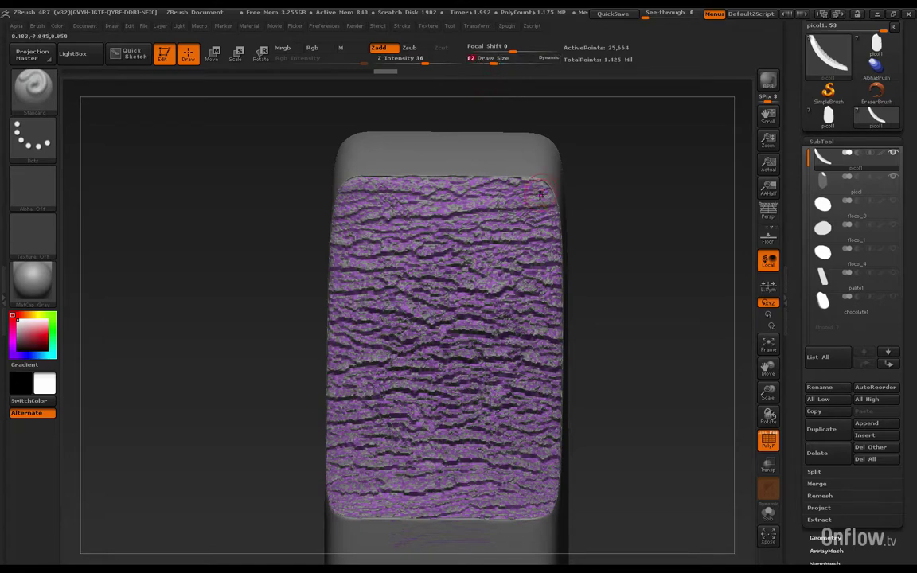
drag(539, 193, 529, 191)
key(ctrl+z)
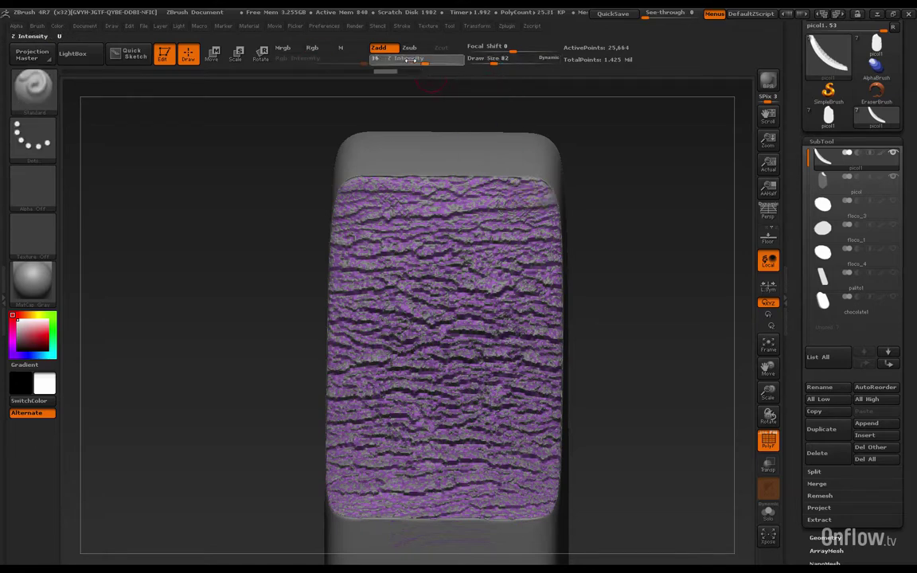
drag(402, 62, 398, 65)
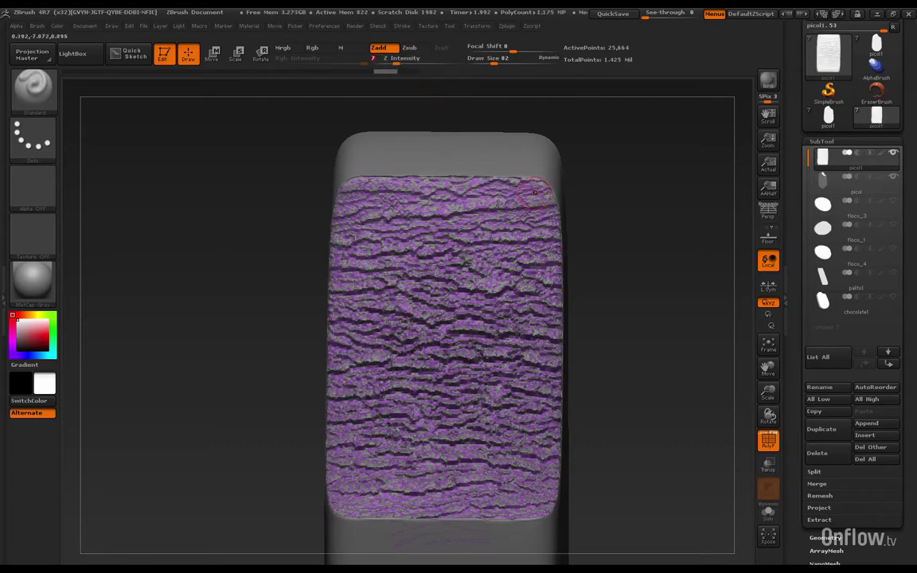
Raise a horizontal ridge along the upper edge of the bite strip and smooth it into soft bumps
drag(502, 173, 335, 173)
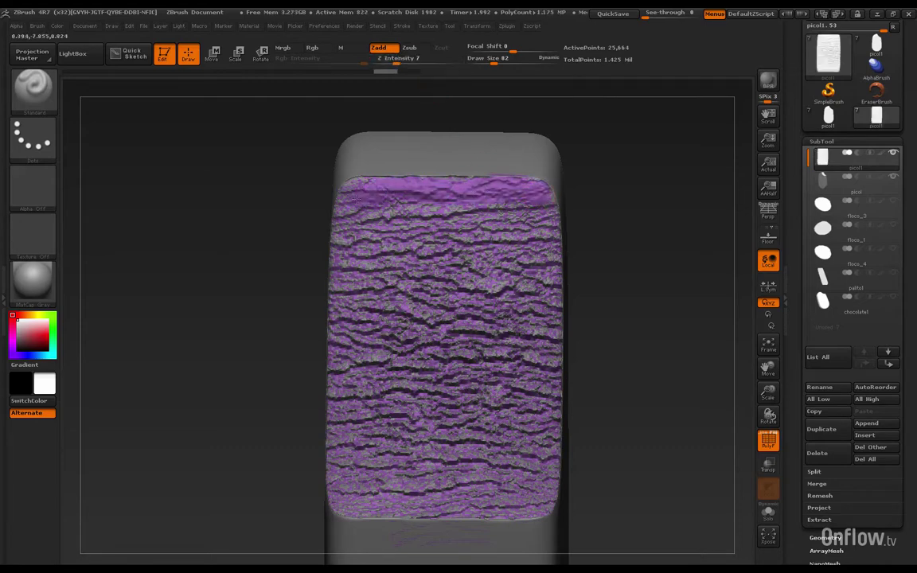
key(shift)
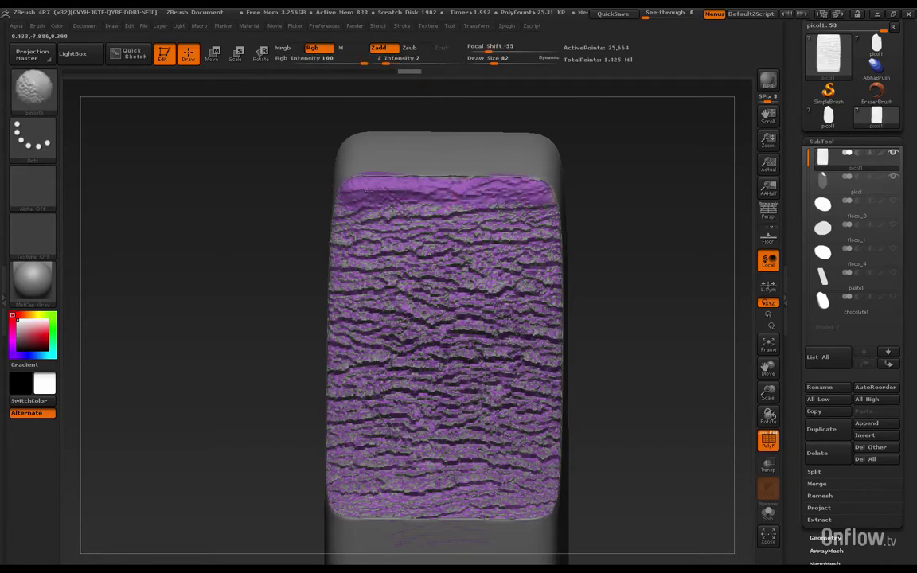
mouse_move(354, 197)
shift+mouse_down()
mouse_move(383, 169)
mouse_move(471, 171)
mouse_move(521, 192)
shift+mouse_up()
key(shift)
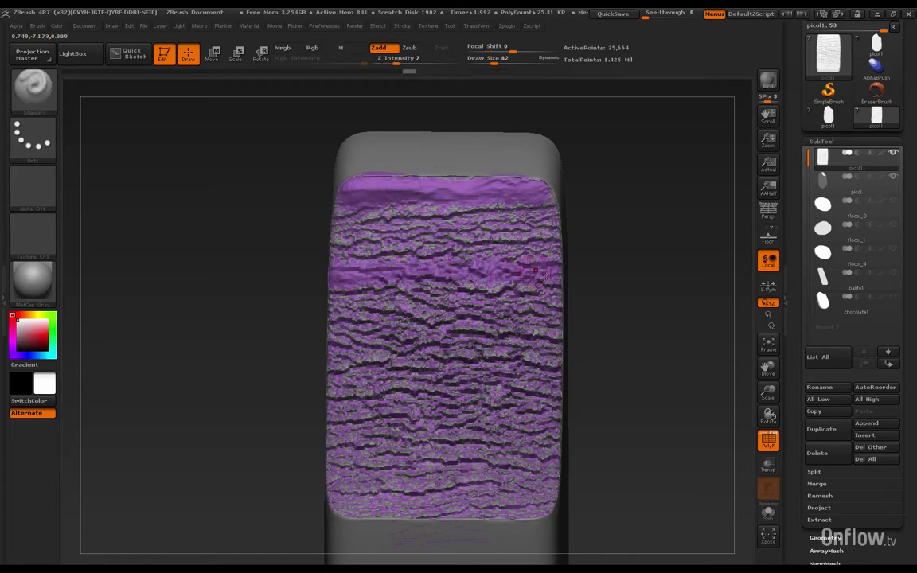
Redo the second horizontal ridge across the upper third of the bite strip and smooth it
key(ctrl)
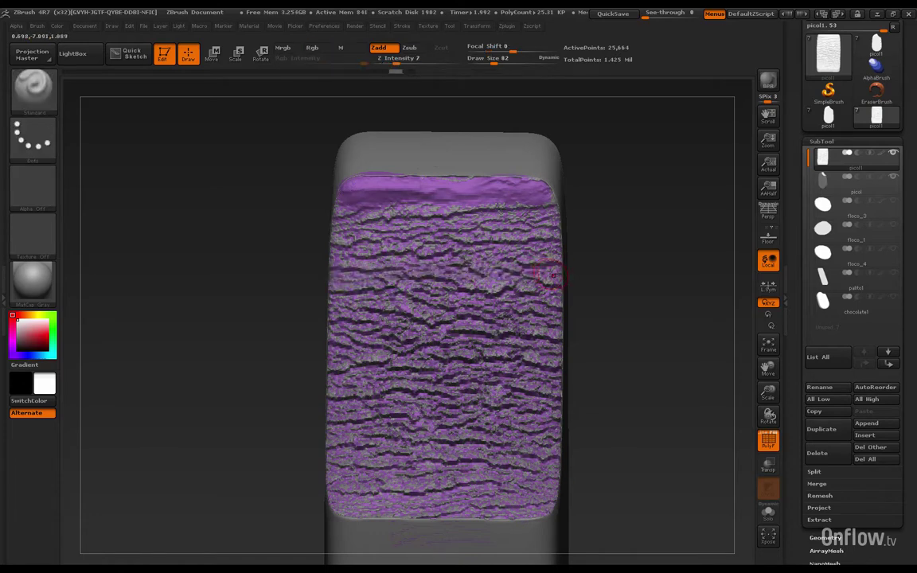
drag(544, 275, 344, 280)
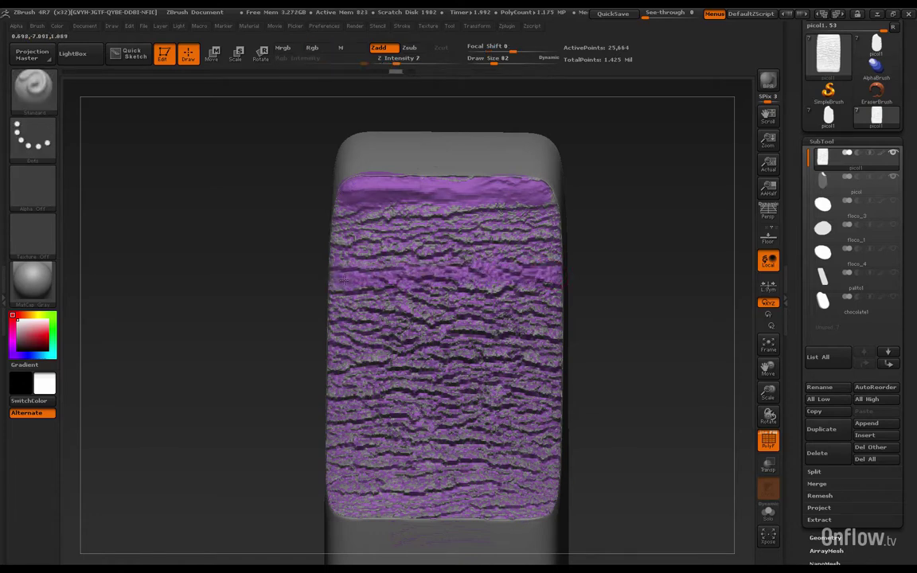
key(shift)
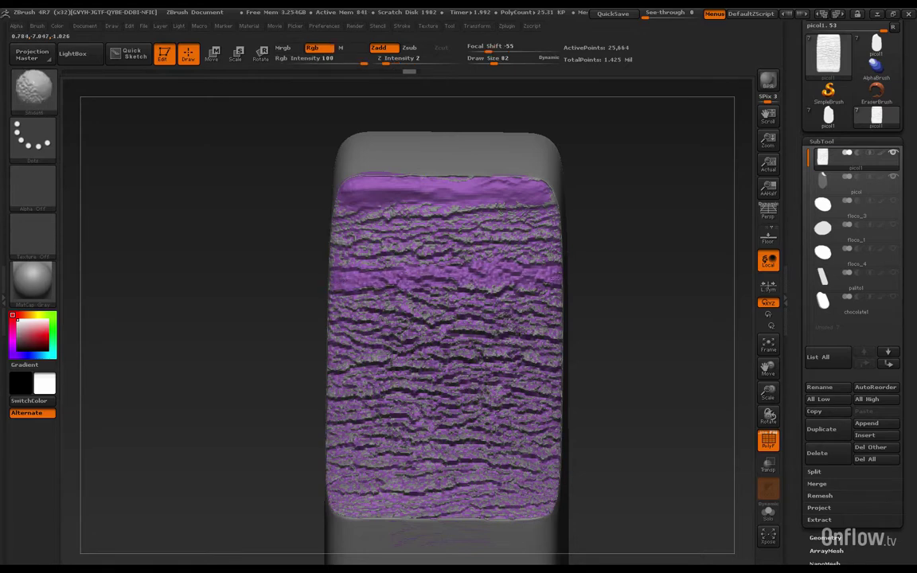
key(shift)
shift+drag(489, 252, 318, 256)
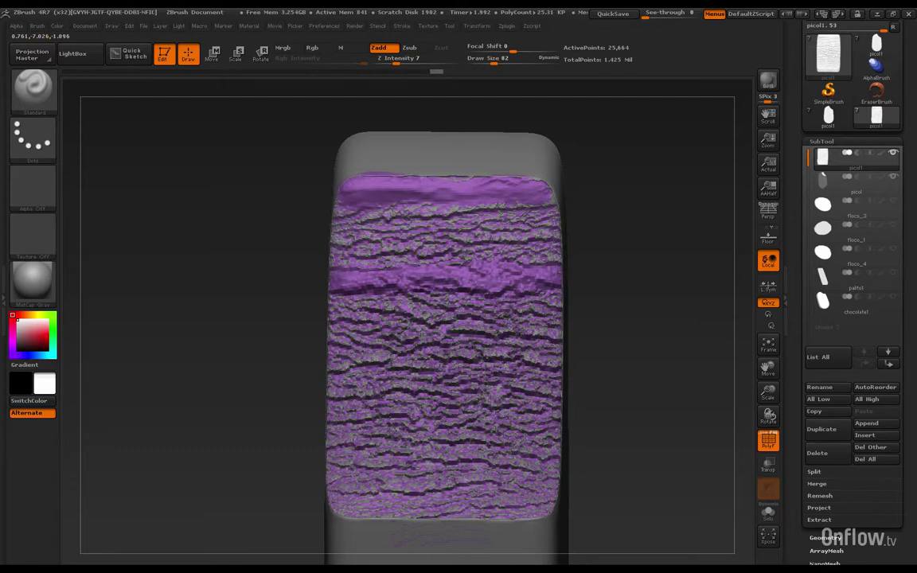
key(shift)
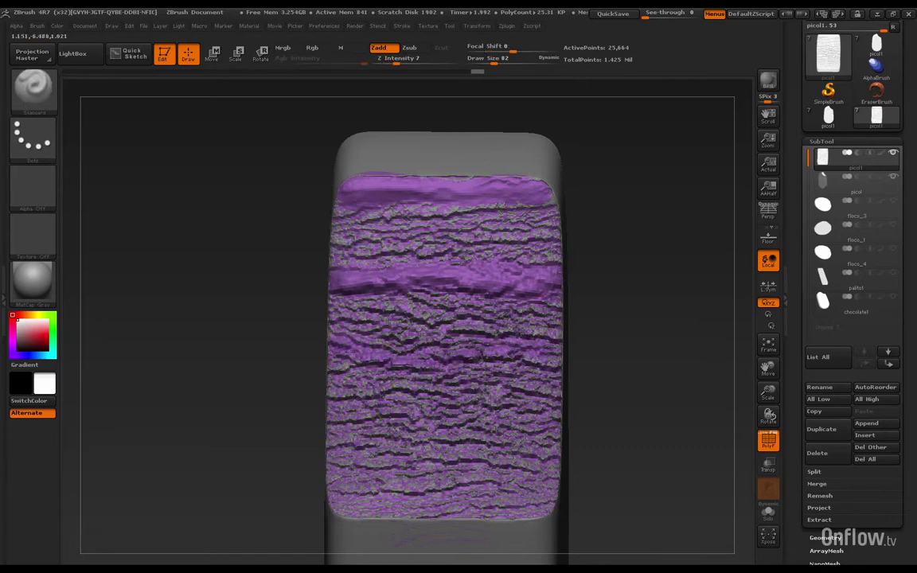
Smooth the third ridge across the middle of the strip, and raise and smooth a fourth below it
key(shift)
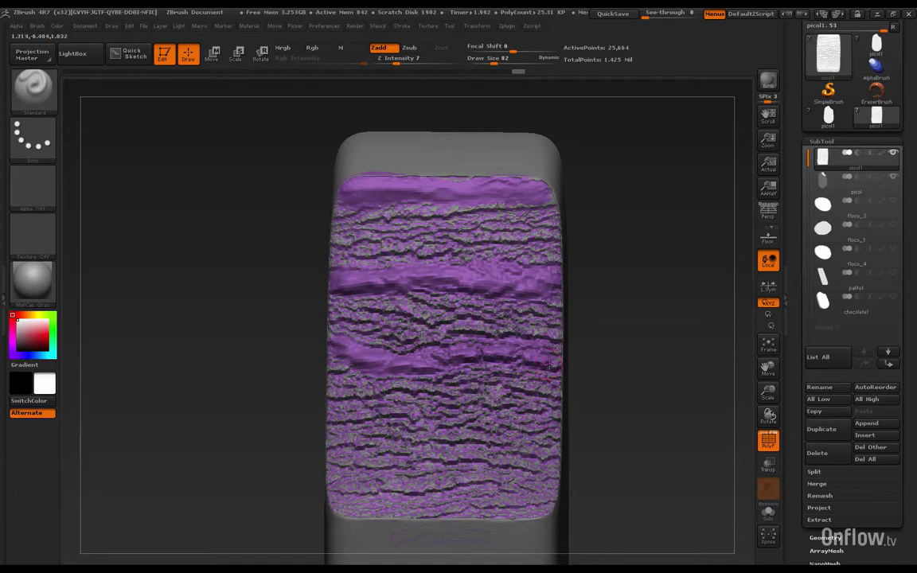
key(shift)
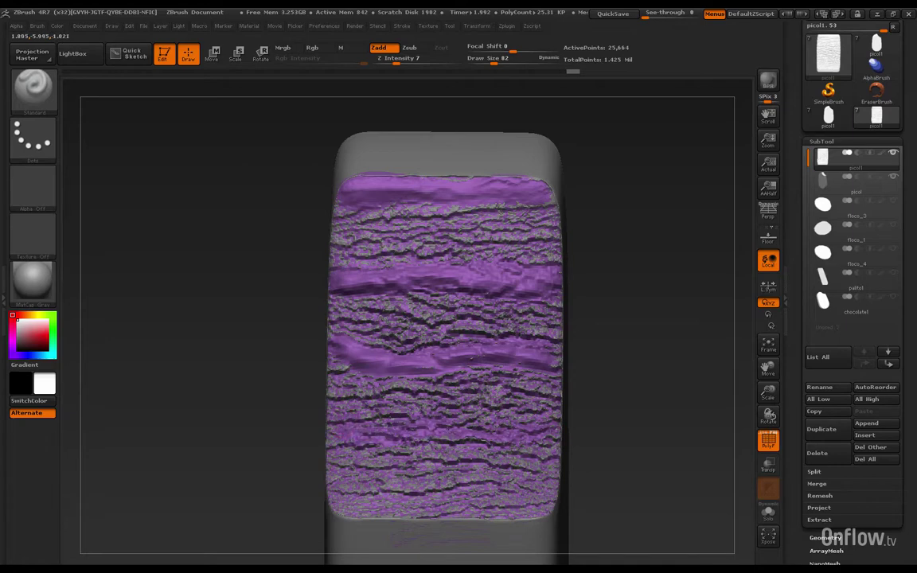
key(shift)
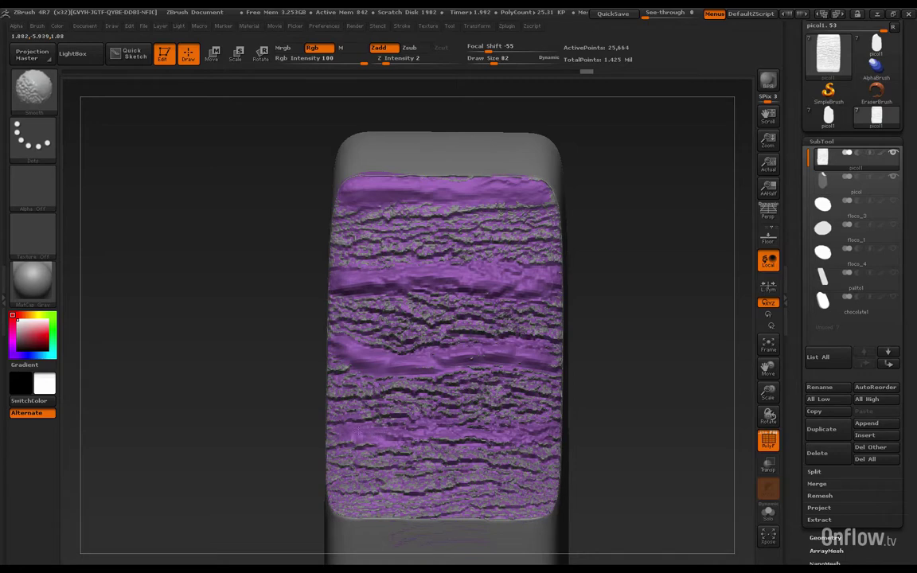
Raise the bite strip along its bottom edge and lower-left corner above the grey body, and smooth the buildup
mouse_move(581, 441)
mouse_down()
mouse_move(618, 463)
mouse_move(624, 476)
mouse_move(615, 474)
mouse_up()
drag(771, 396, 754, 318)
alt+drag(636, 428, 579, 451)
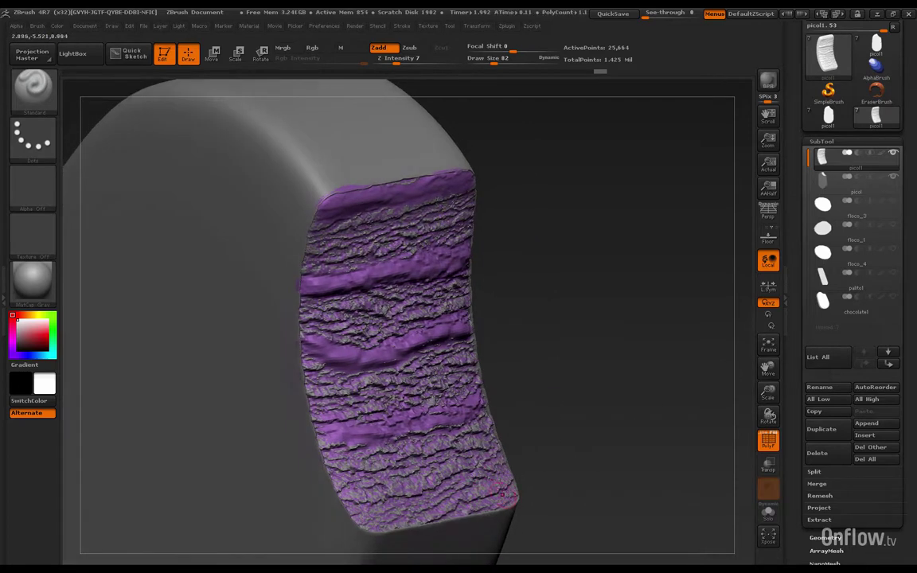
drag(512, 498, 428, 515)
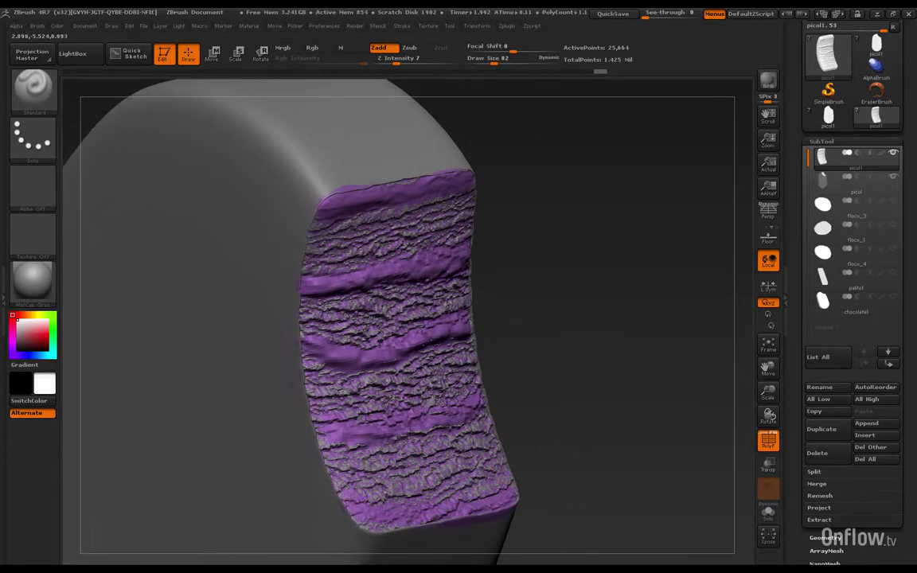
shift+drag(342, 497, 358, 513)
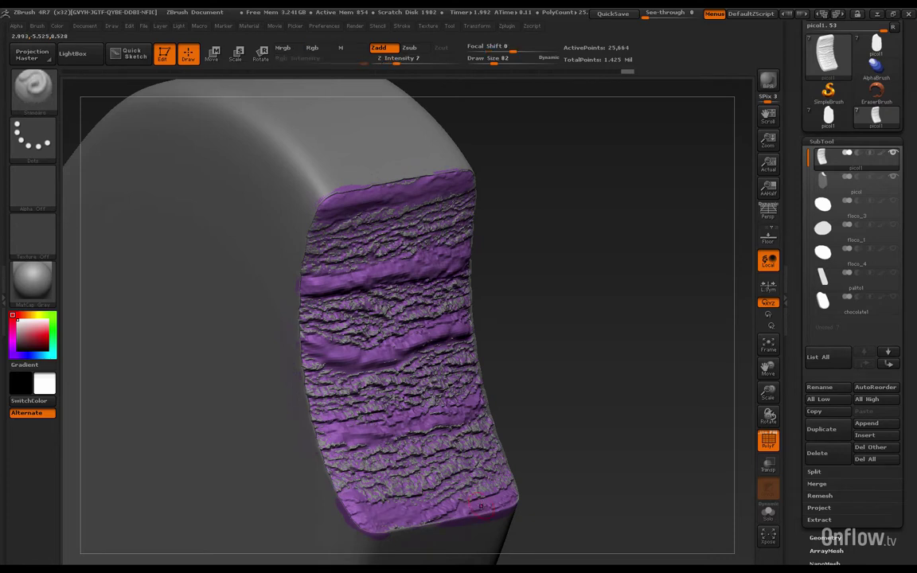
key(shift)
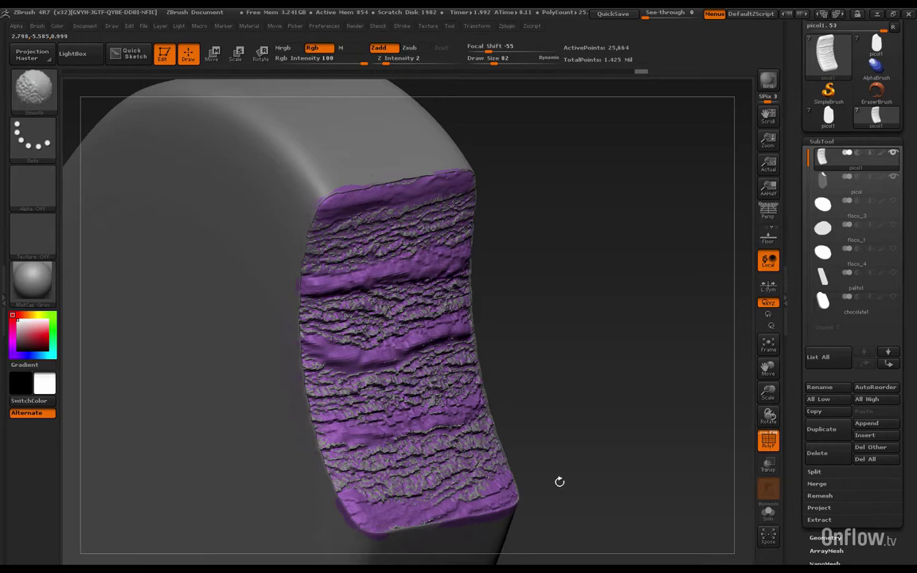
Thicken the lower-right corner of the bite strip and smooth it into the bottom ridge
drag(560, 482, 455, 439)
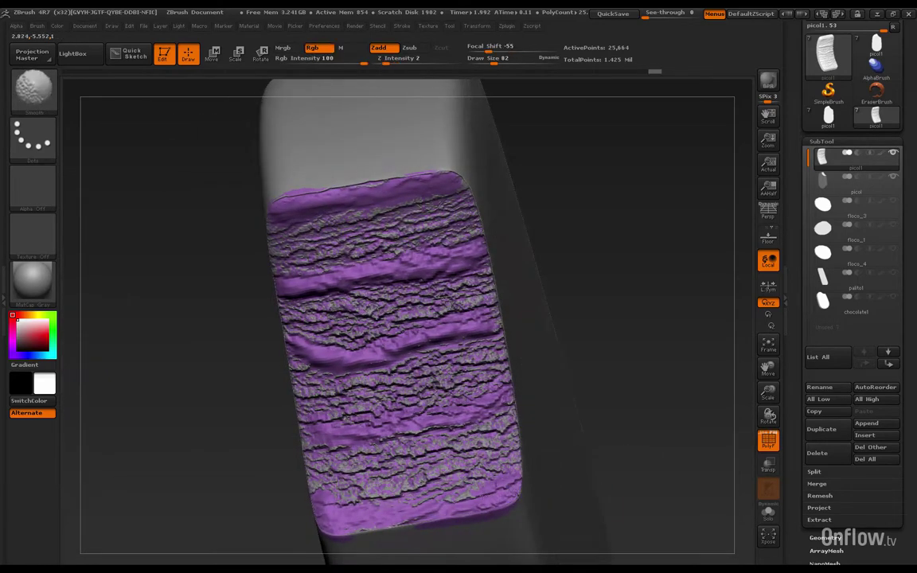
shift+drag(450, 508, 480, 488)
key(shift)
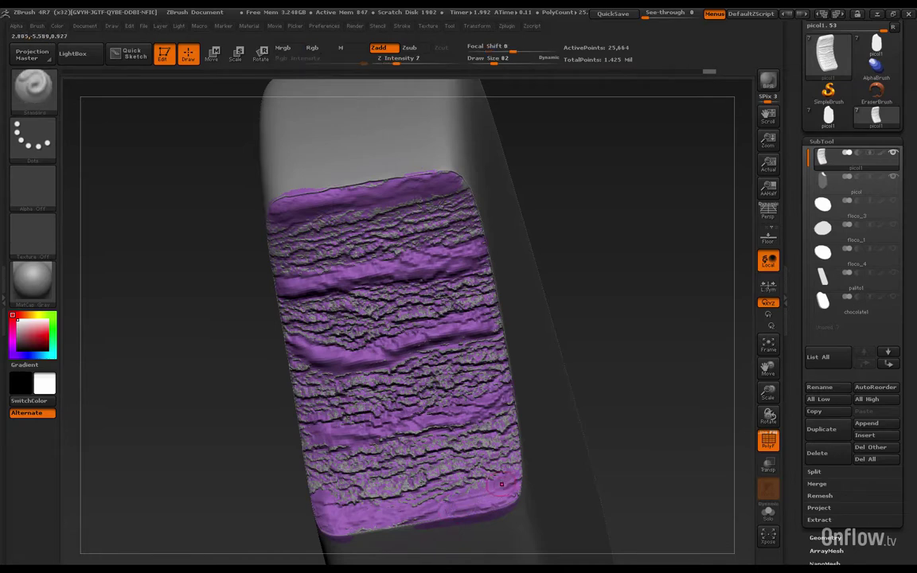
key(shift)
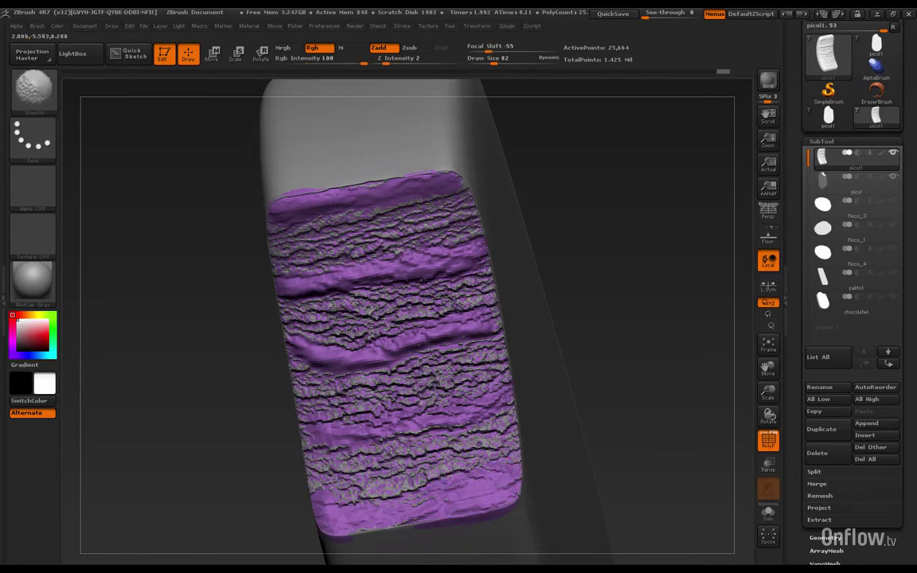
Build up the left side edge of the bite strip from the bottom ridge to the middle ridge and smooth it
mouse_move(536, 474)
mouse_down()
mouse_move(561, 398)
mouse_move(477, 429)
mouse_up()
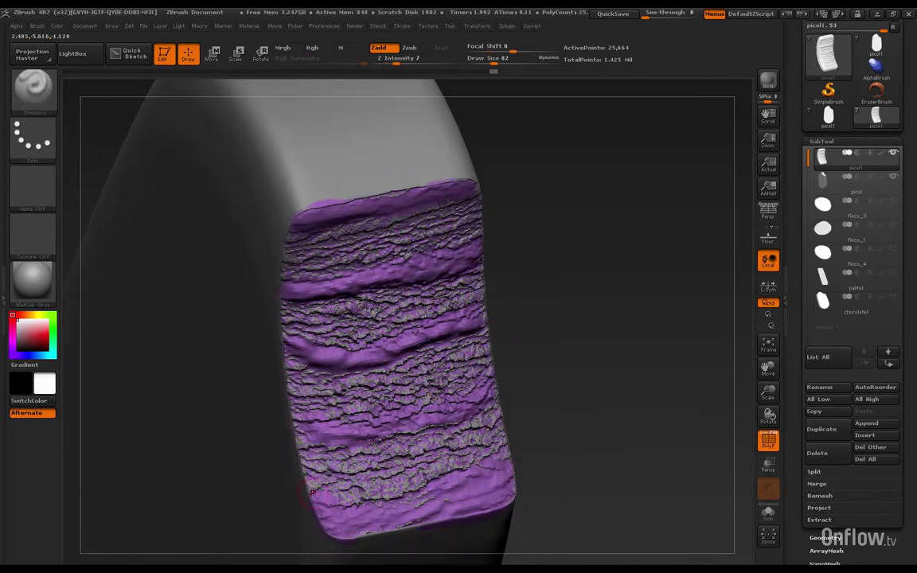
key(shift)
shift+drag(311, 486, 305, 475)
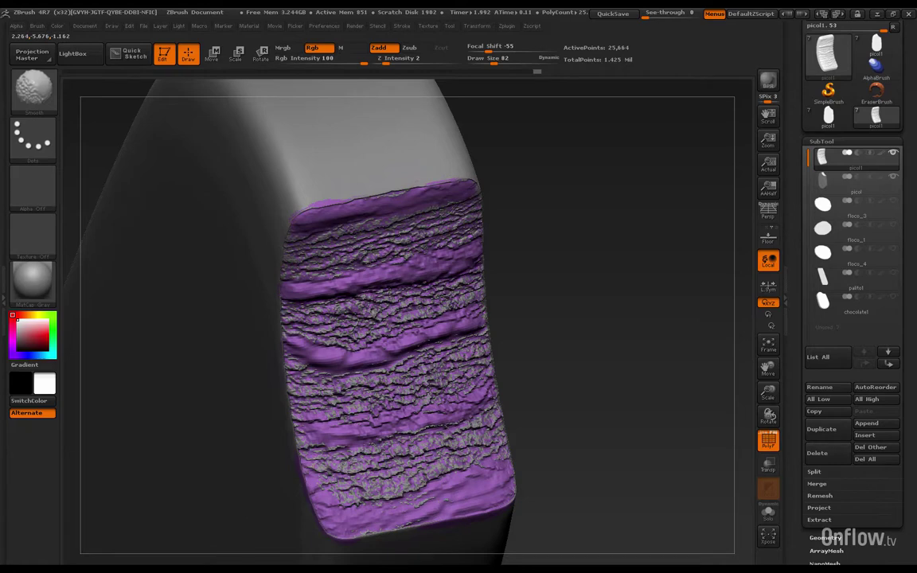
key(shift)
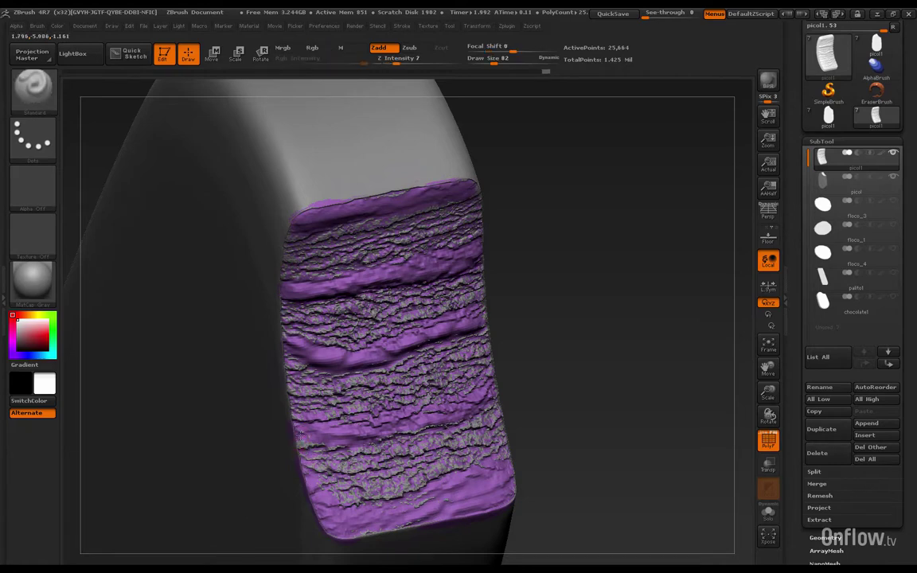
shift+drag(299, 435, 304, 451)
key(shift)
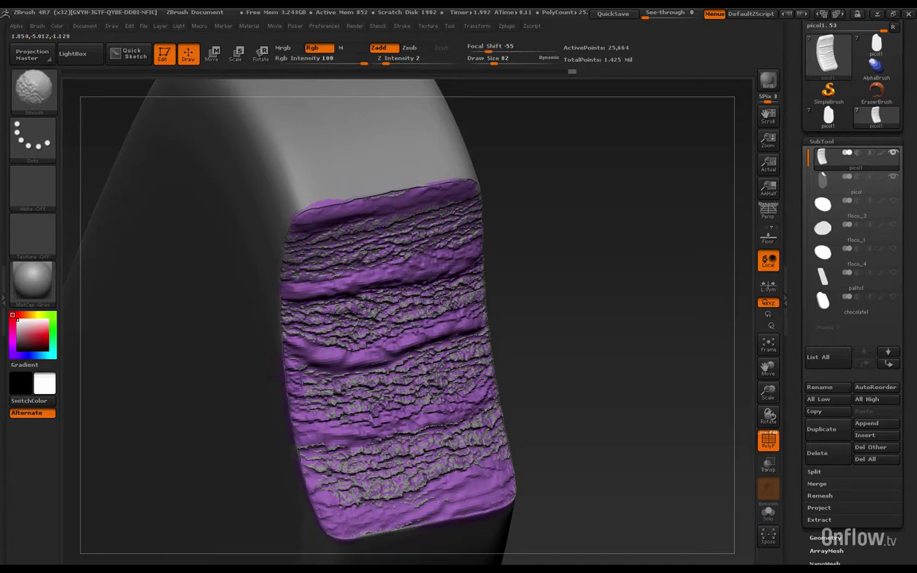
shift+drag(440, 374, 462, 368)
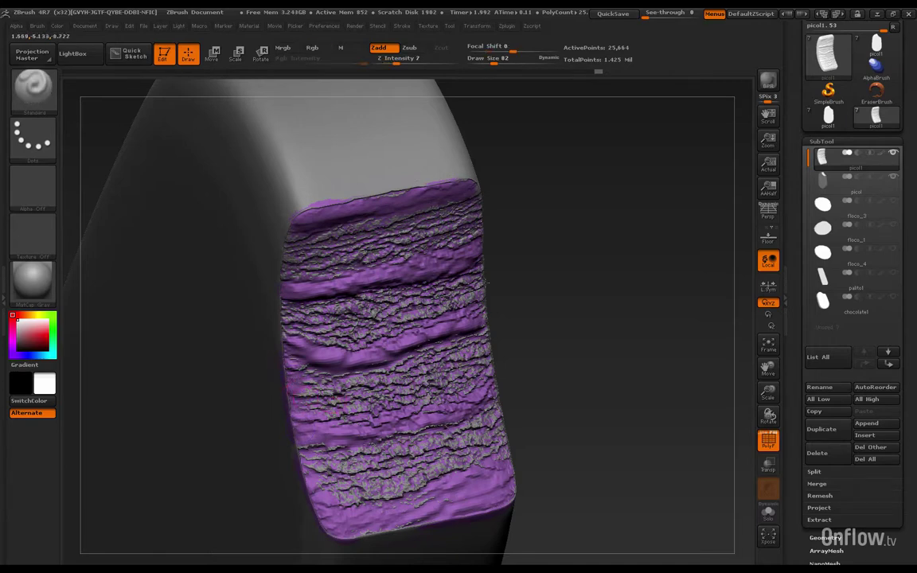
Extend the bite strip's top edge up over the grey body and smooth the buildup into the top ridge
mouse_move(573, 257)
mouse_down()
mouse_move(561, 237)
mouse_move(568, 245)
mouse_up()
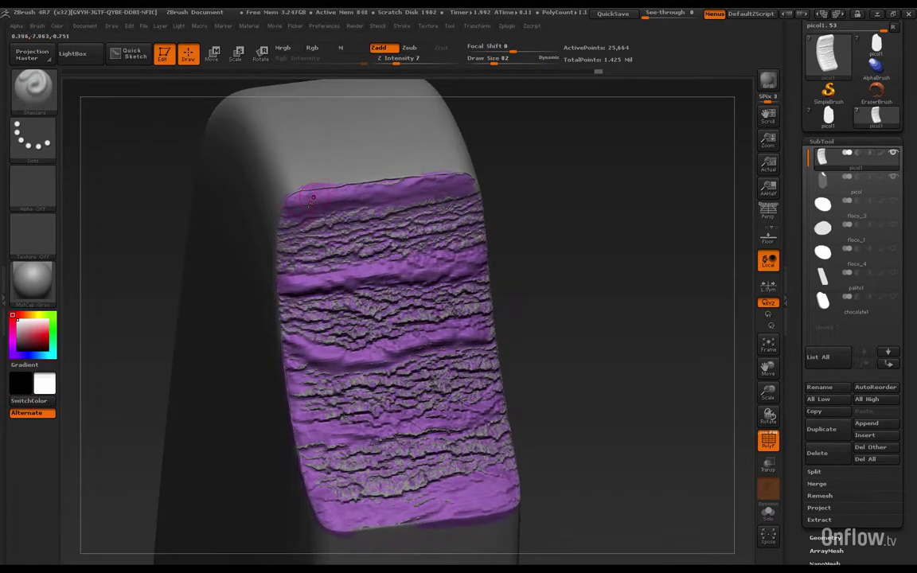
mouse_move(294, 203)
shift+mouse_down()
mouse_move(311, 191)
mouse_move(397, 184)
shift+mouse_up()
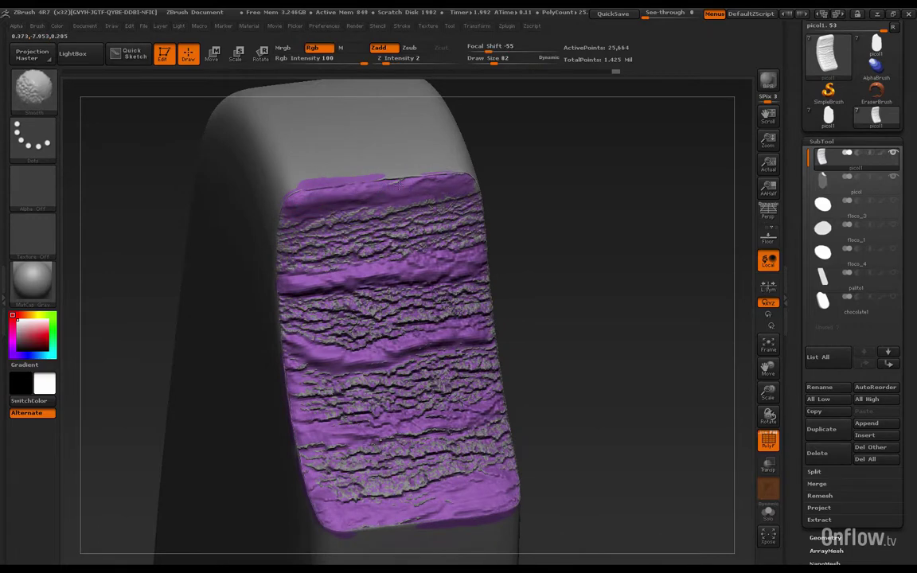
mouse_move(330, 183)
shift+mouse_down()
mouse_move(401, 183)
mouse_move(389, 183)
shift+mouse_up()
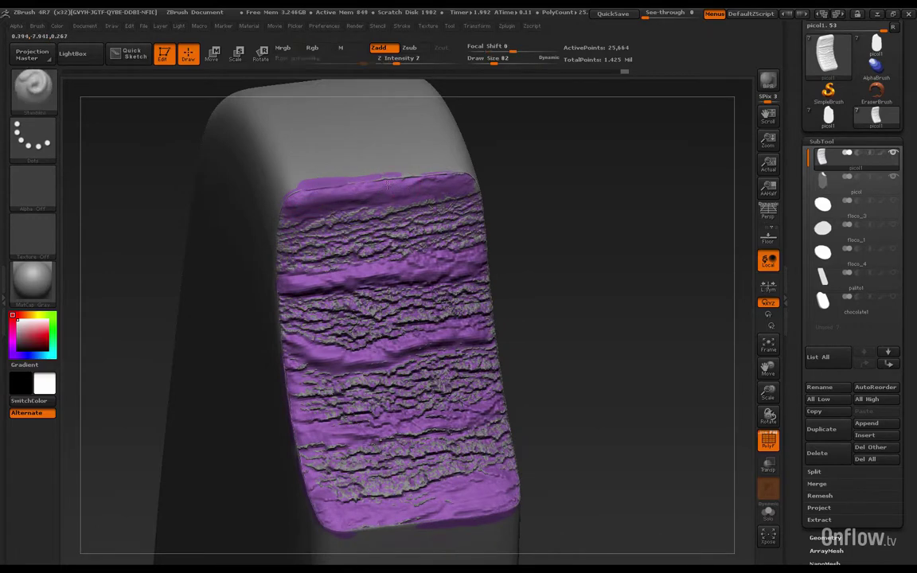
key(shift)
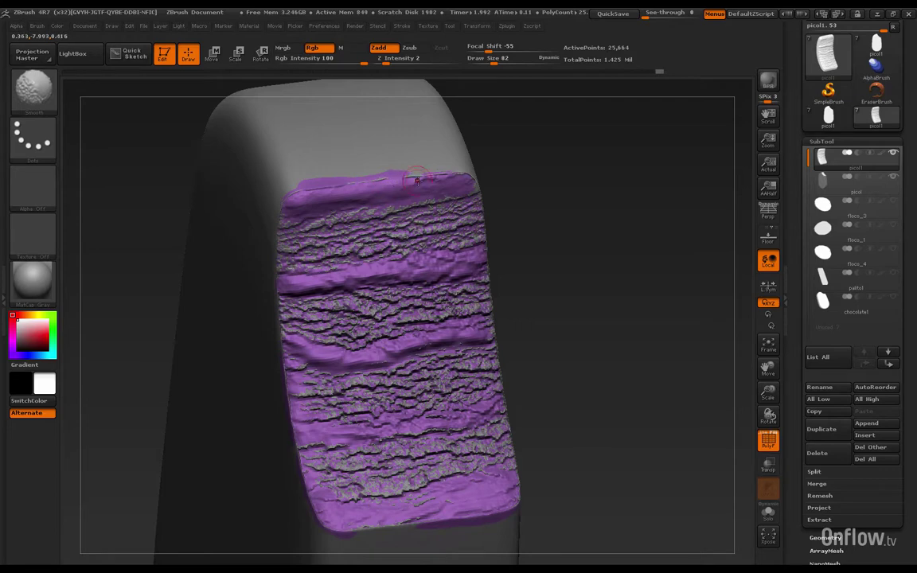
shift+drag(275, 203, 405, 185)
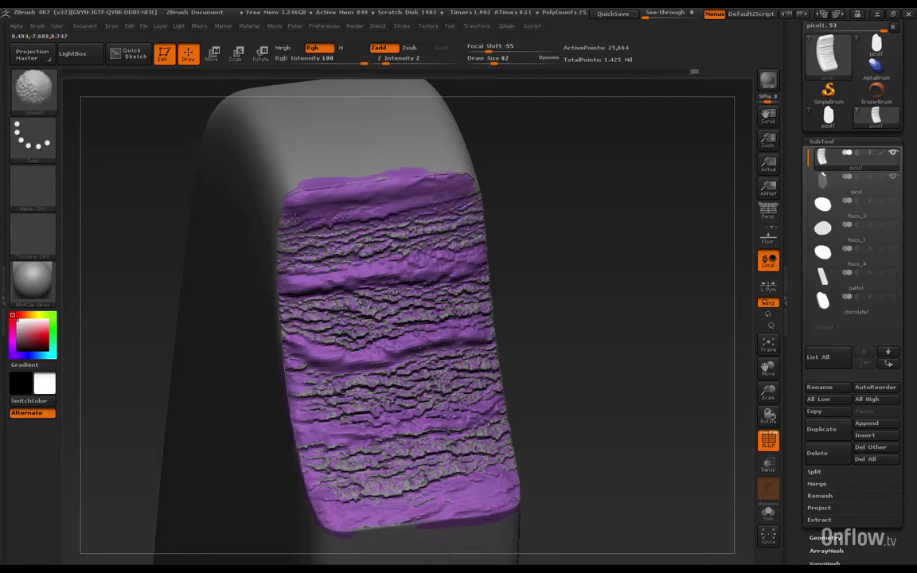
drag(507, 225, 472, 204)
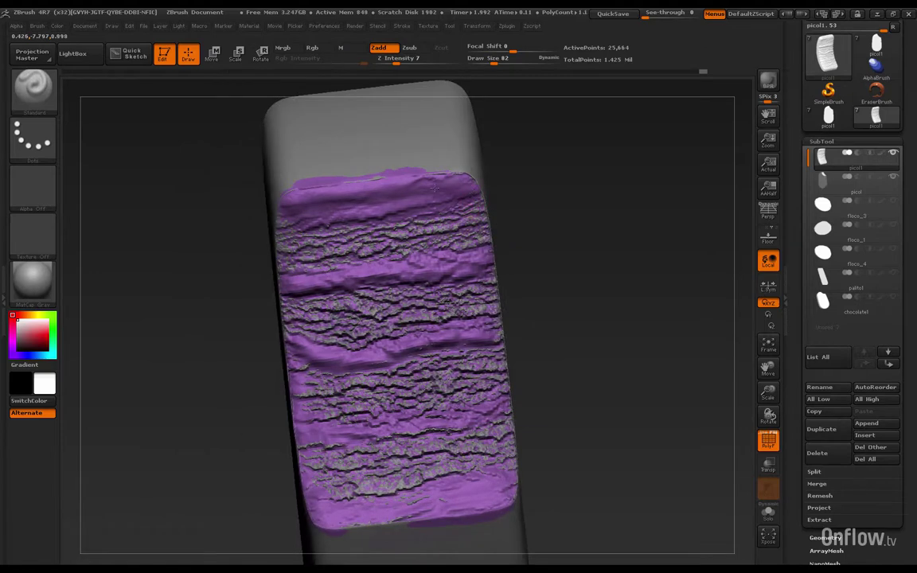
key(shift)
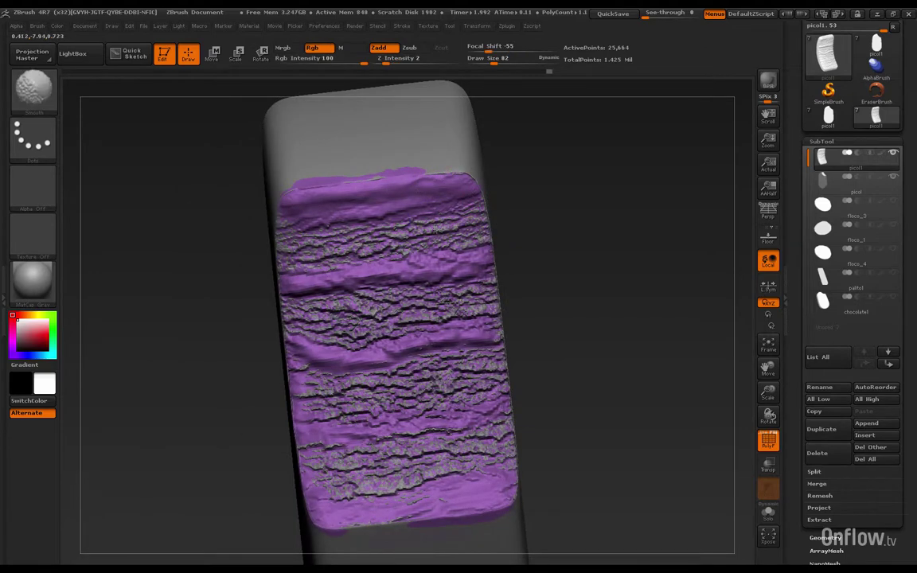
Smooth the lower ridges on the bite strip, and soften the textured bands using a draw size of 155
drag(535, 253, 624, 264)
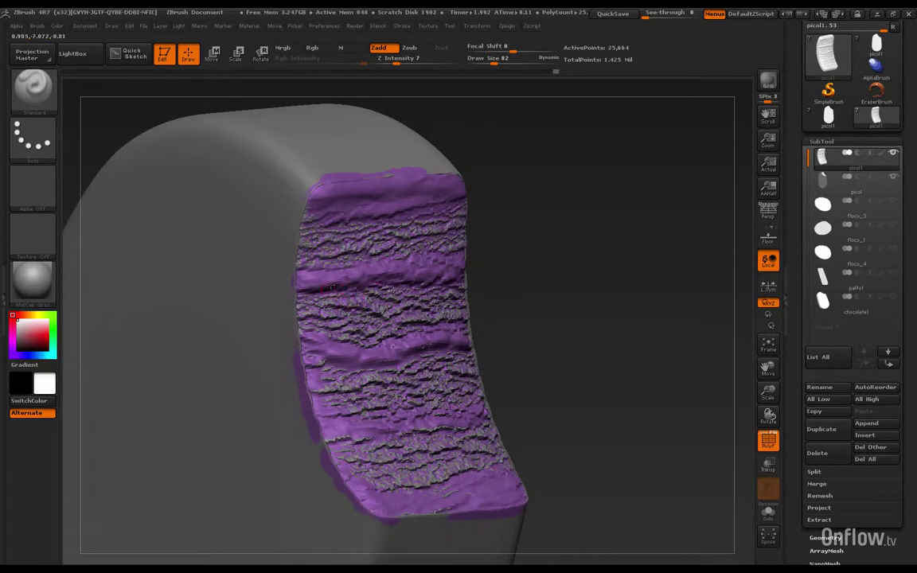
key(shift)
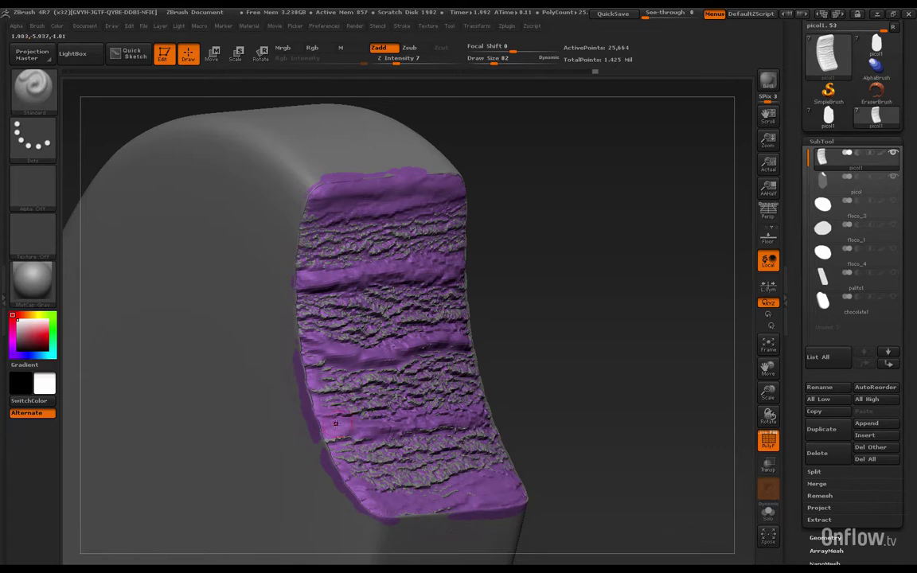
key(shift)
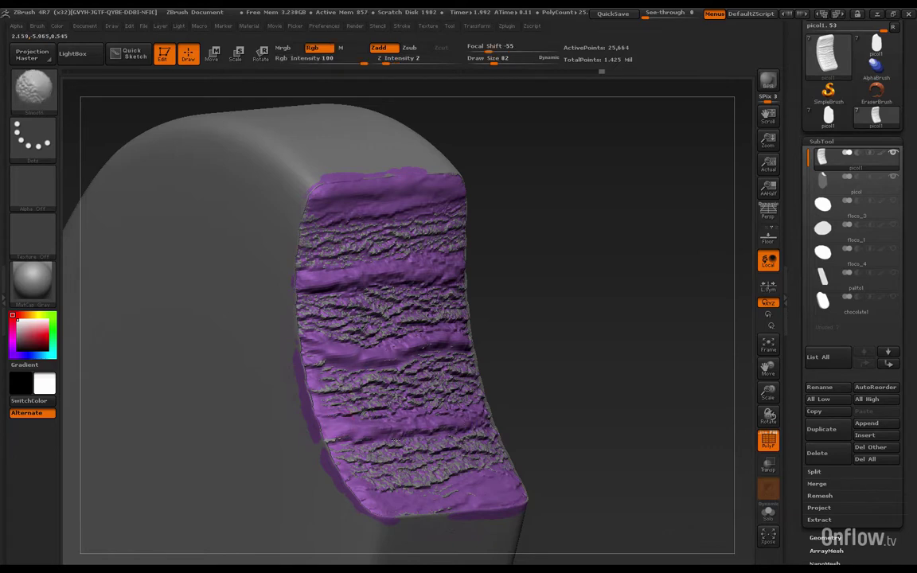
key(shift)
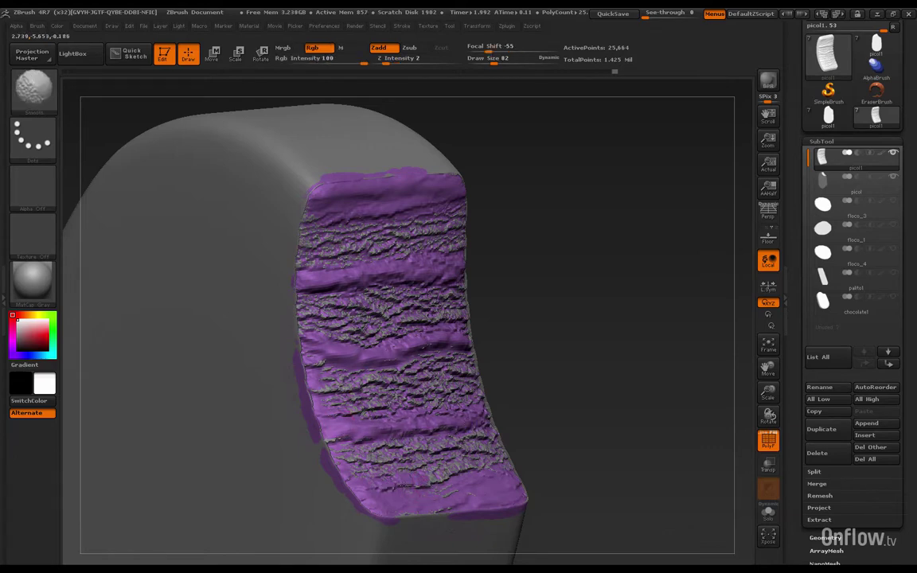
right_drag(460, 481, 506, 482)
key(shift)
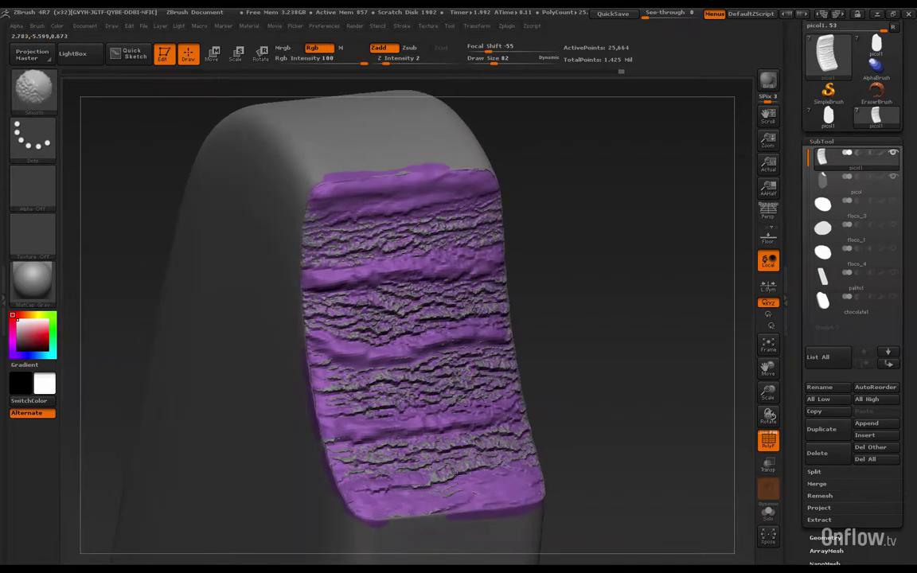
mouse_move(436, 482)
mouse_down()
mouse_move(479, 480)
mouse_move(446, 482)
mouse_up()
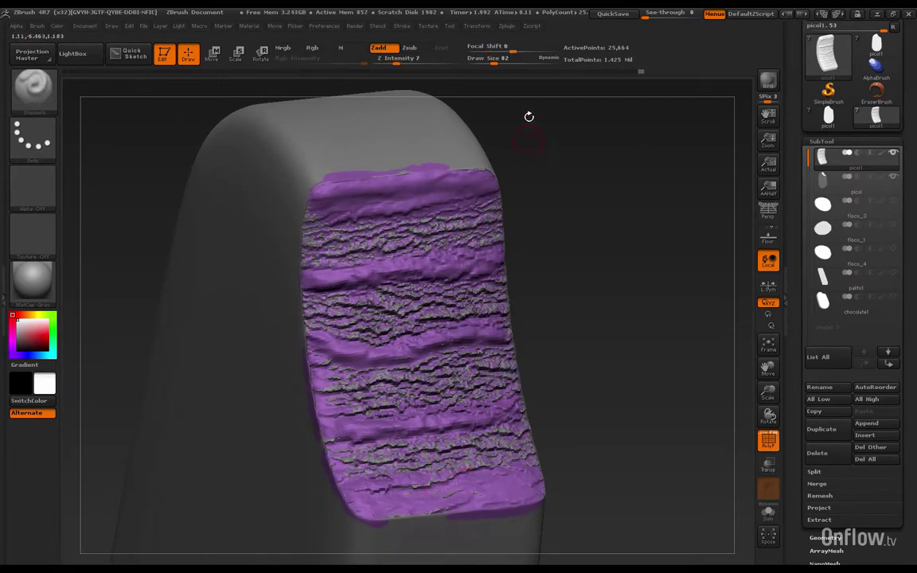
key(shift)
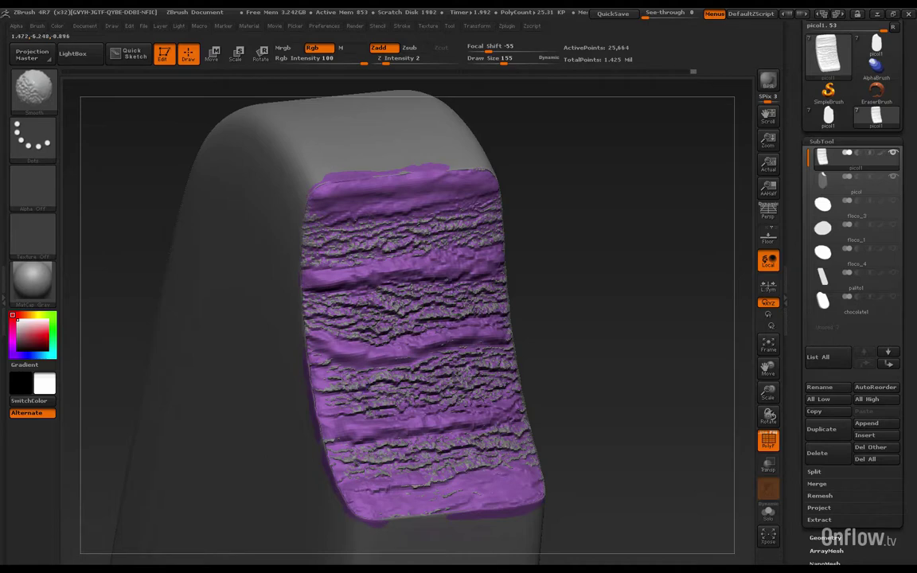
shift+drag(343, 378, 382, 374)
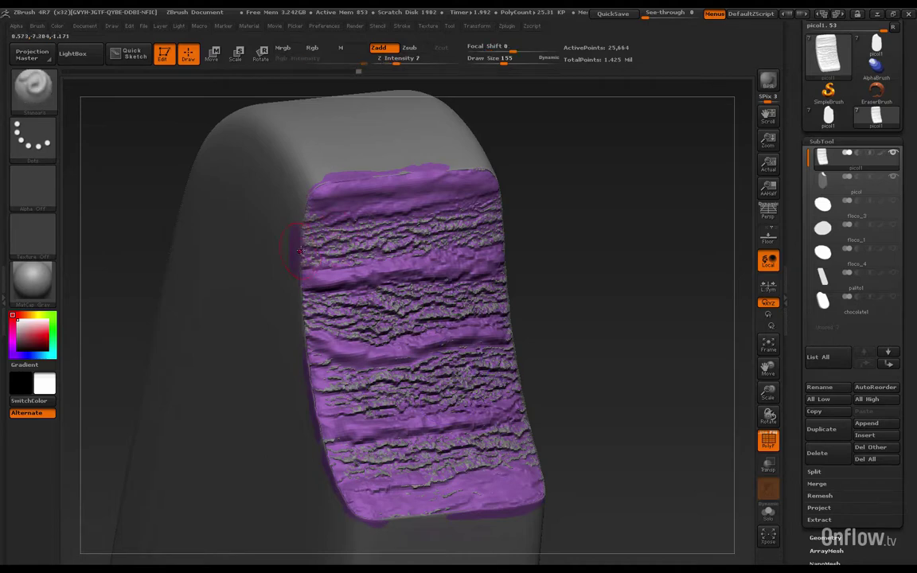
shift+drag(274, 223, 296, 239)
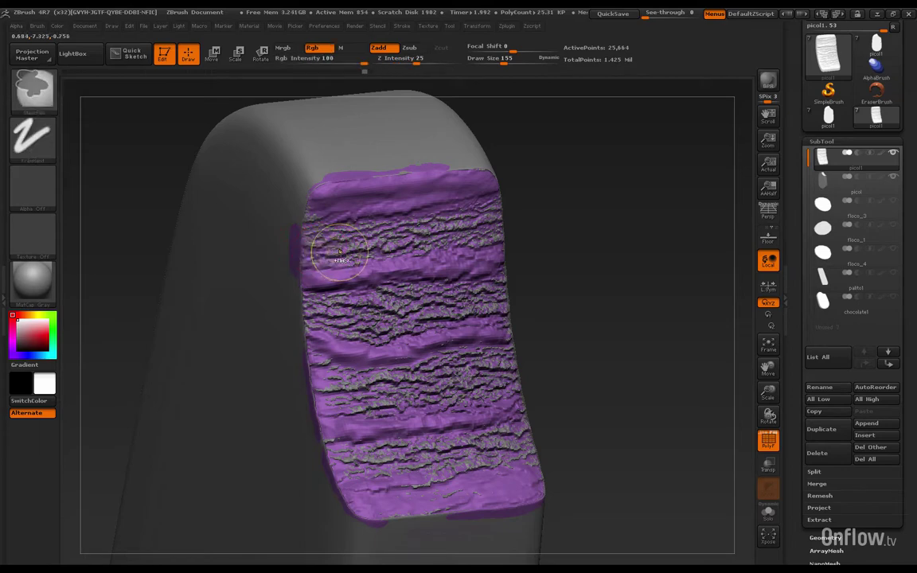
key(ctrl+z)
shift+drag(325, 251, 308, 248)
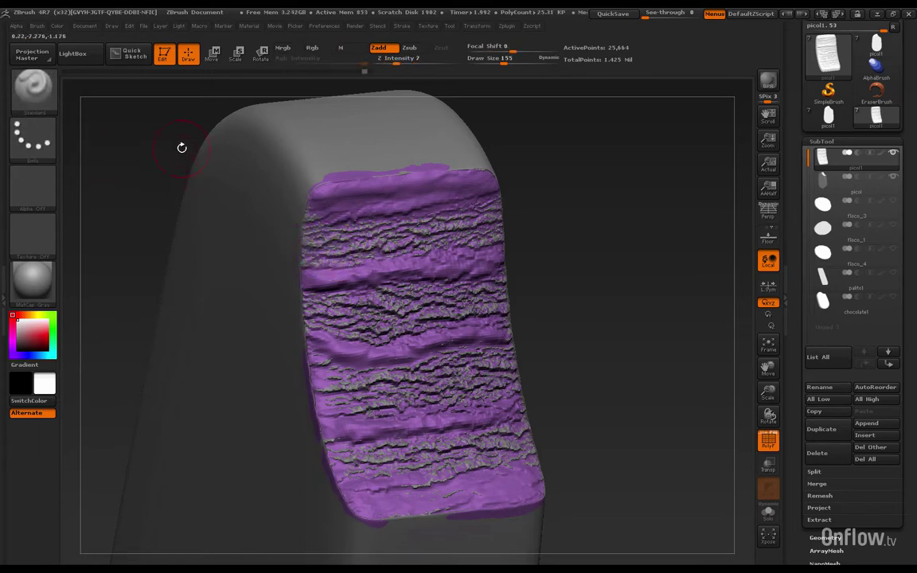
Switch to the Inflat brush at draw size 78 and inflate the second ridge, swelling its left end
click(48, 86)
key(b)
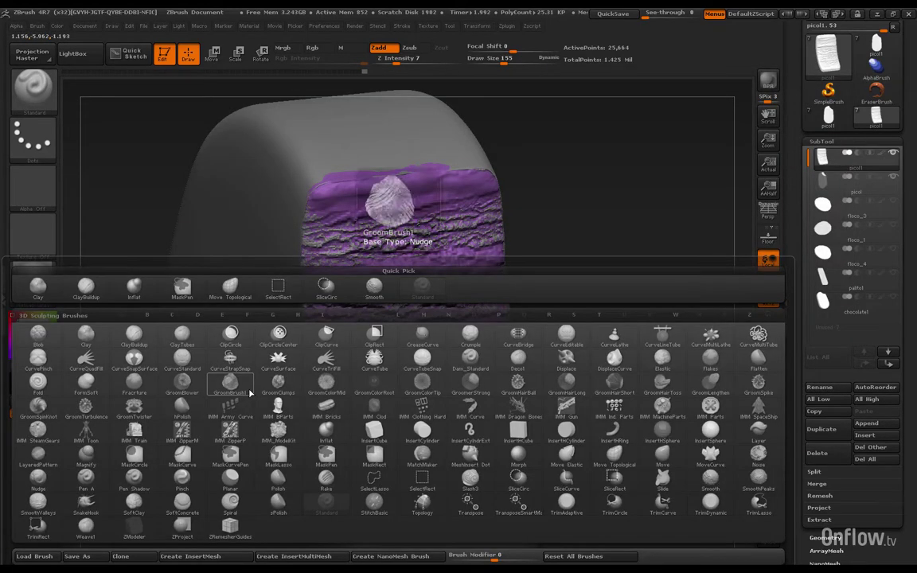
key(i)
key(n)
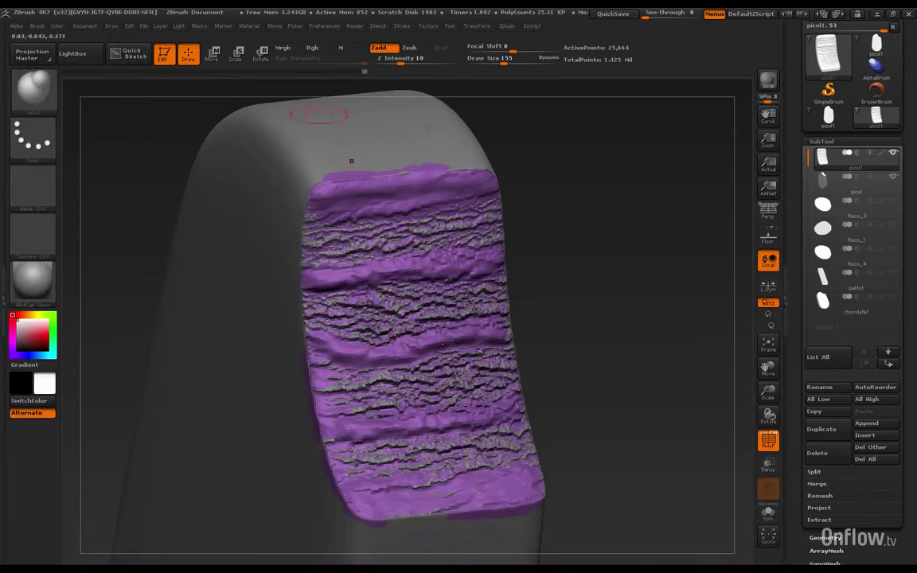
drag(506, 61, 510, 62)
drag(594, 221, 569, 143)
drag(505, 63, 494, 63)
drag(551, 163, 607, 176)
drag(593, 264, 549, 263)
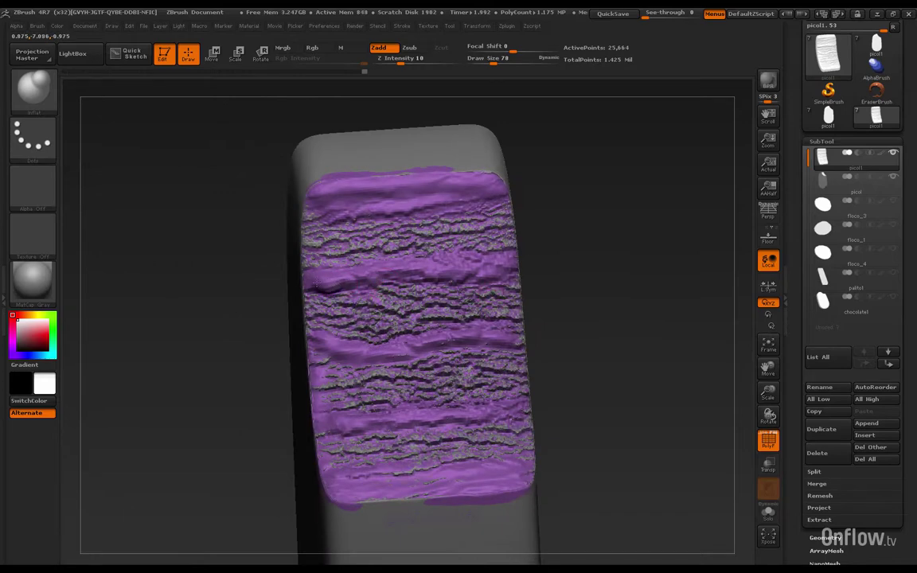
mouse_move(307, 266)
mouse_down()
mouse_move(370, 256)
mouse_move(472, 279)
mouse_up()
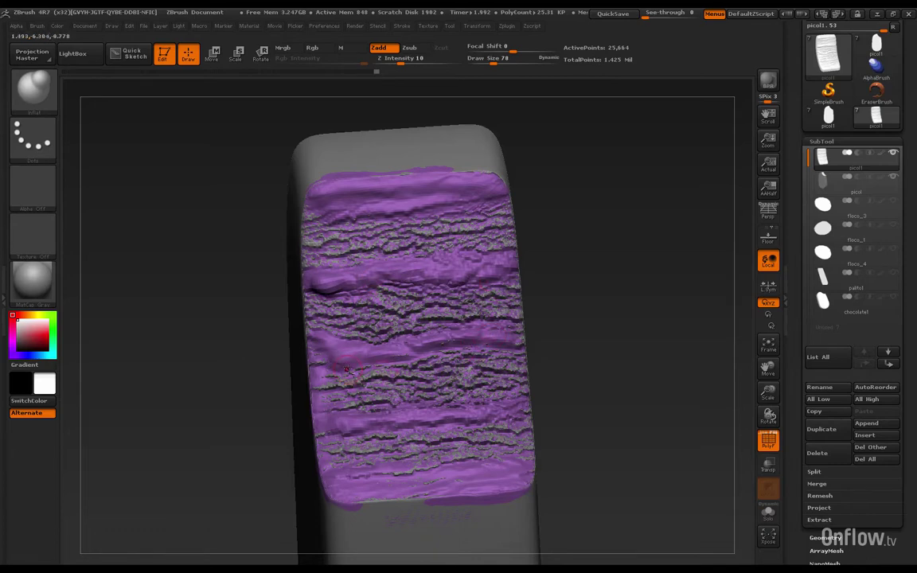
Inflate the left ends of the third and fourth ridges and patches of the textured bands below them
drag(336, 364, 347, 373)
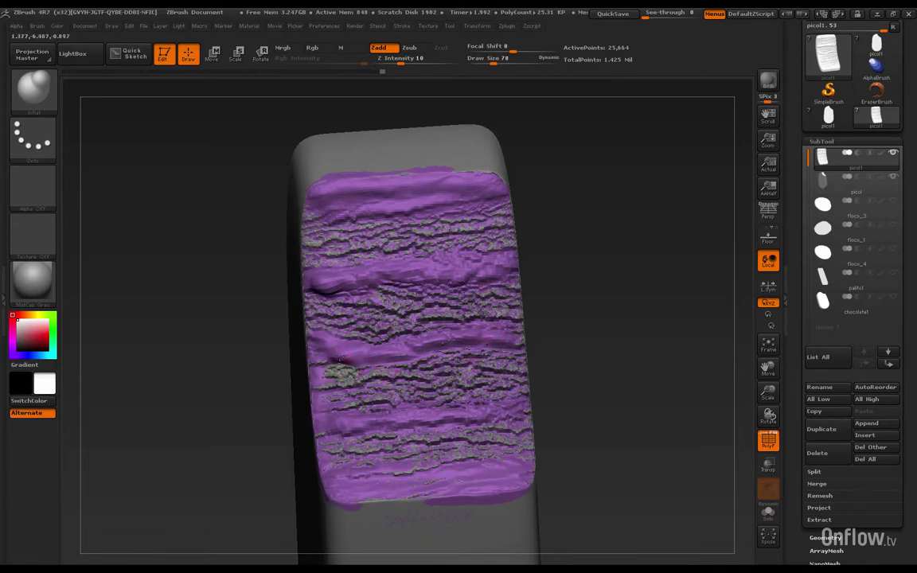
mouse_move(563, 347)
mouse_down()
mouse_move(595, 321)
mouse_move(422, 314)
mouse_up()
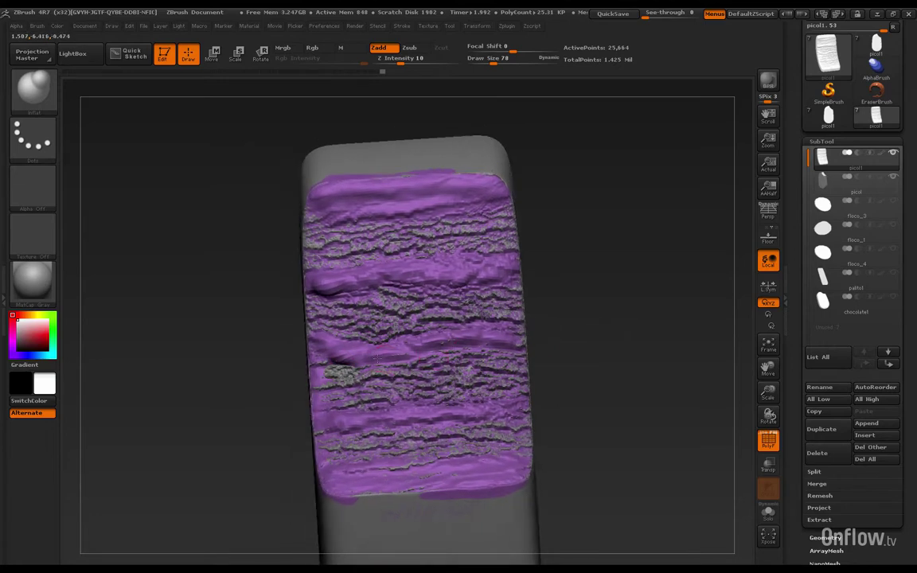
drag(549, 328, 397, 423)
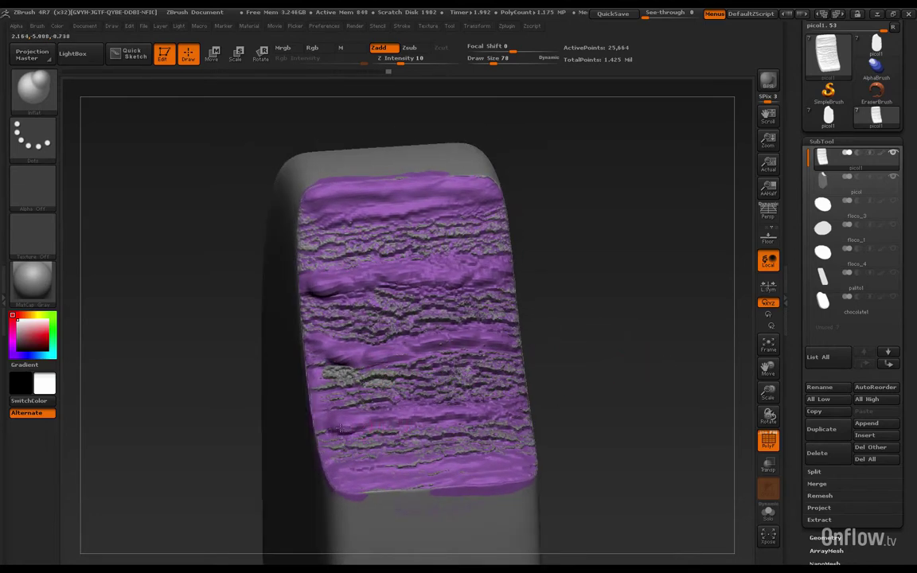
mouse_move(627, 415)
mouse_down()
mouse_move(603, 419)
mouse_move(581, 441)
mouse_move(524, 398)
mouse_up()
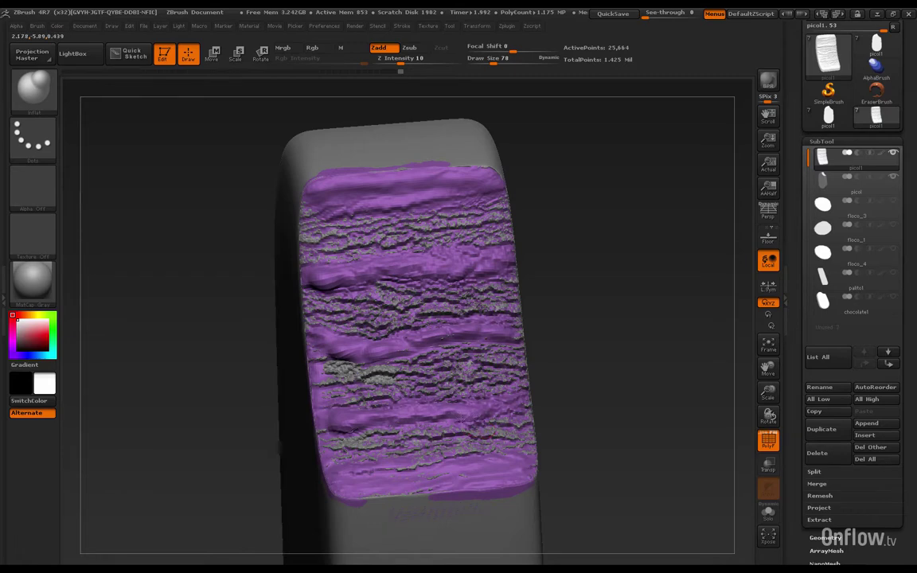
shift+drag(461, 420, 448, 425)
Subdivide the bite strip to level 2, and inflate and smooth the top ridge and patches in the upper textured bands
click(821, 142)
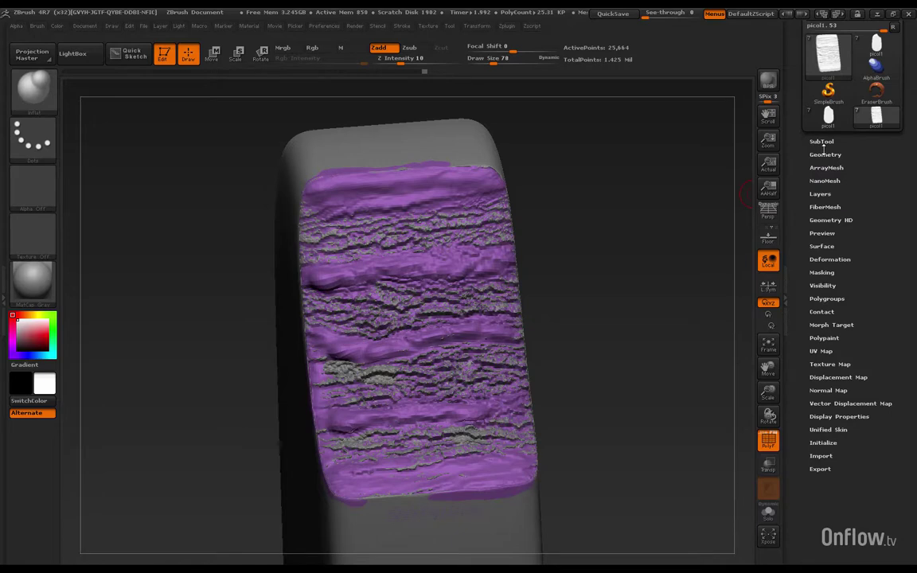
click(825, 153)
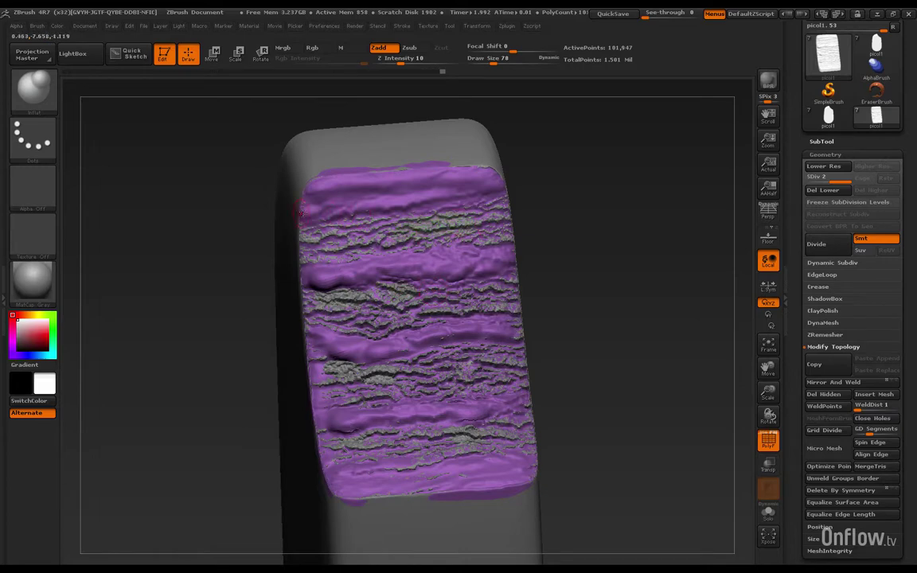
key(shift)
key(shift)
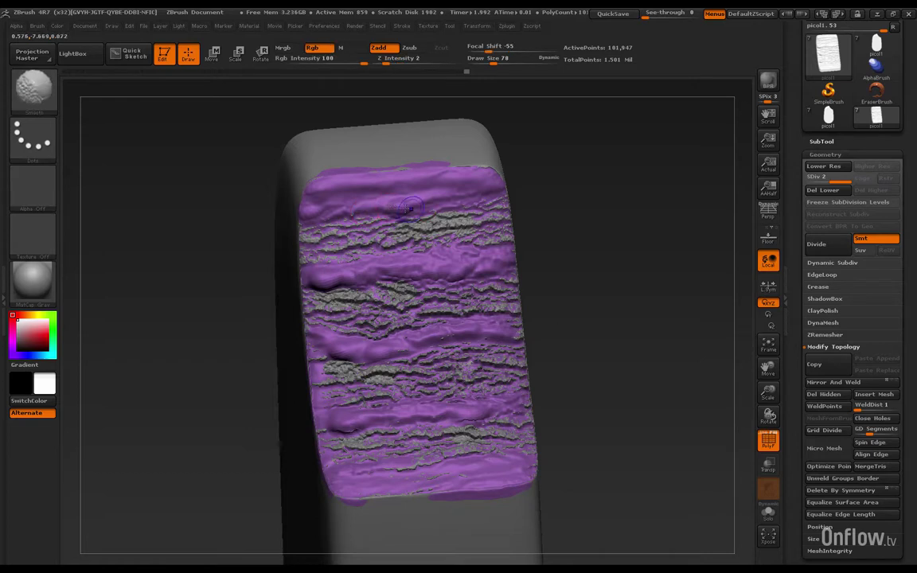
key(shift)
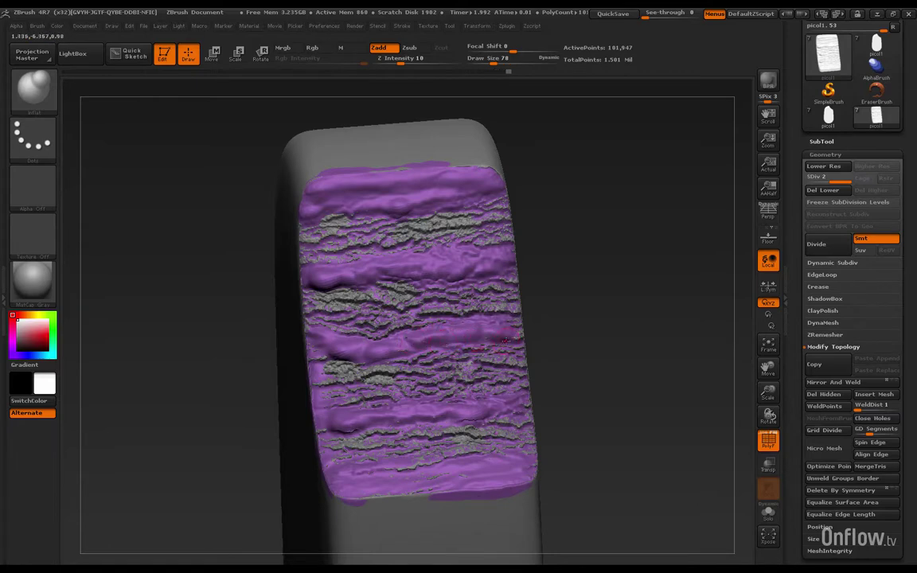
Inflate patches in the lowest textured band with the Inflat brush, and build up and smooth the bottom ridge toward its right end
drag(541, 280, 514, 357)
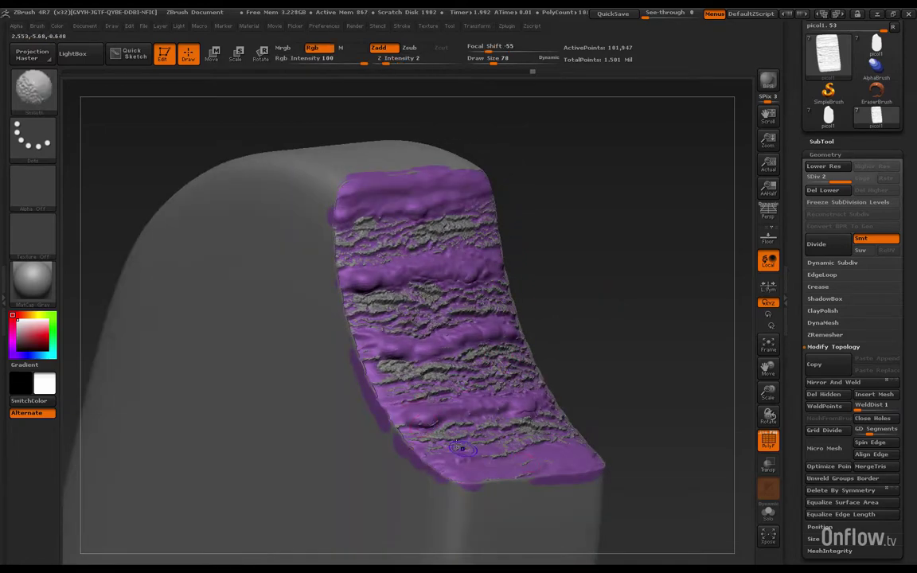
key(b)
key(s)
key(t)
key(b)
key(i)
key(n)
drag(641, 436, 625, 430)
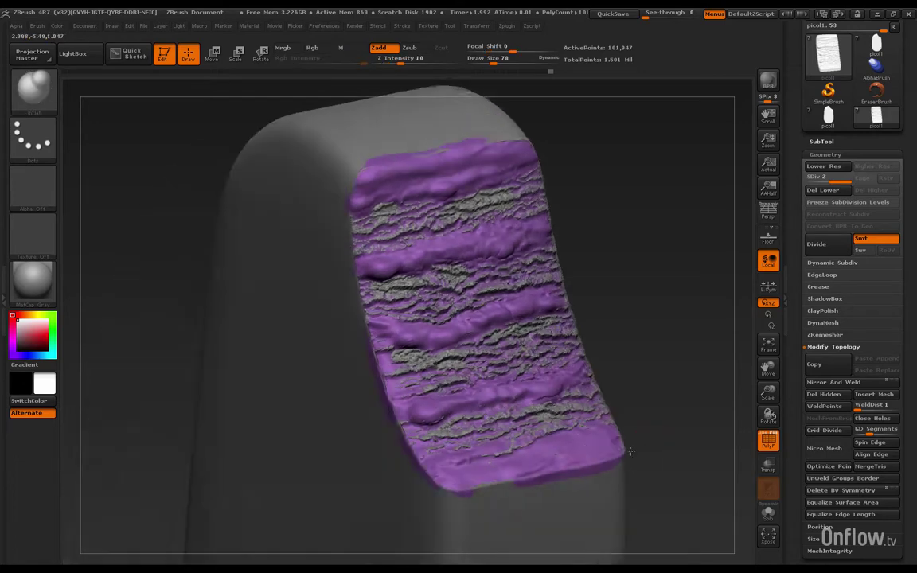
key(shift)
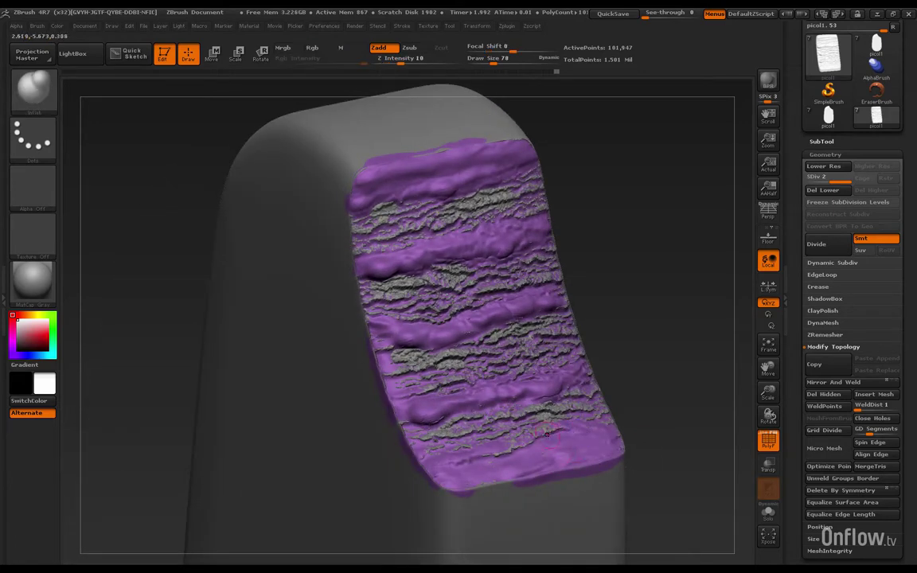
mouse_move(478, 398)
shift+mouse_down()
mouse_move(533, 440)
mouse_move(426, 465)
shift+mouse_up()
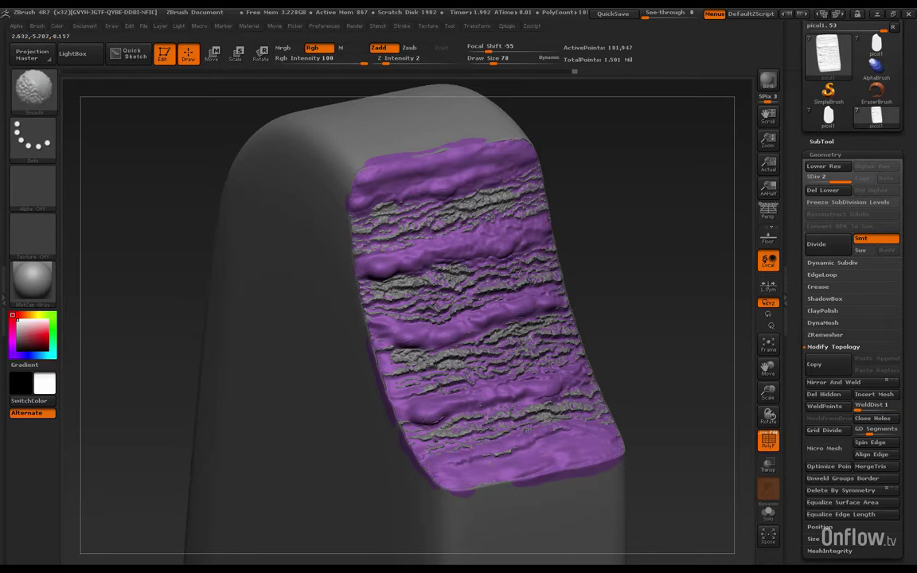
key(shift)
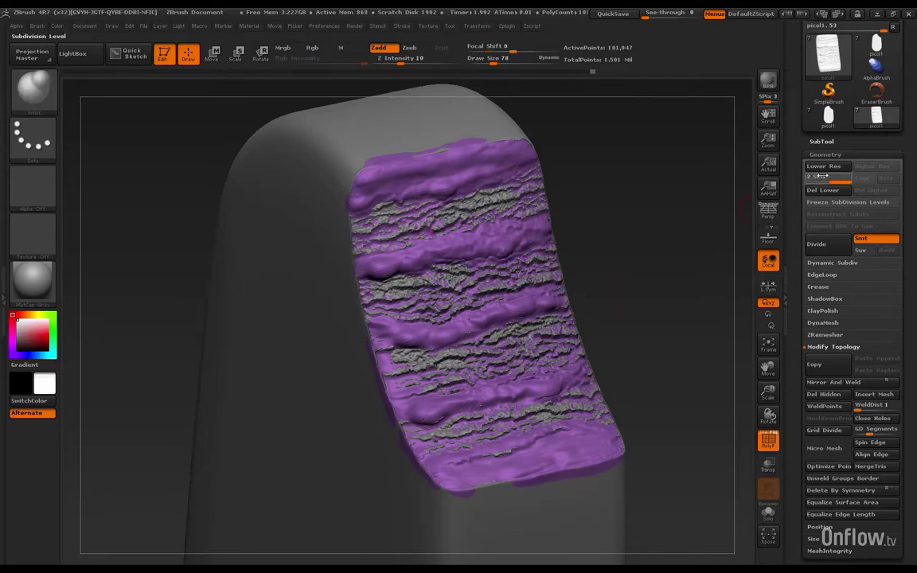
Show the remaining ice pop parts around the bite strip and make picol the active subtool
mouse_move(647, 229)
mouse_down()
mouse_move(656, 219)
mouse_move(651, 226)
mouse_up()
click(822, 142)
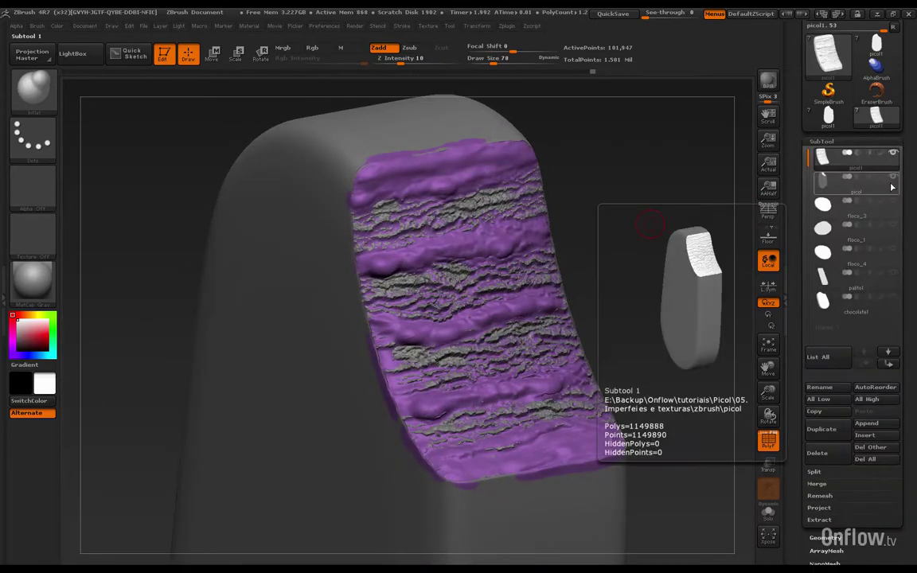
drag(645, 394, 490, 180)
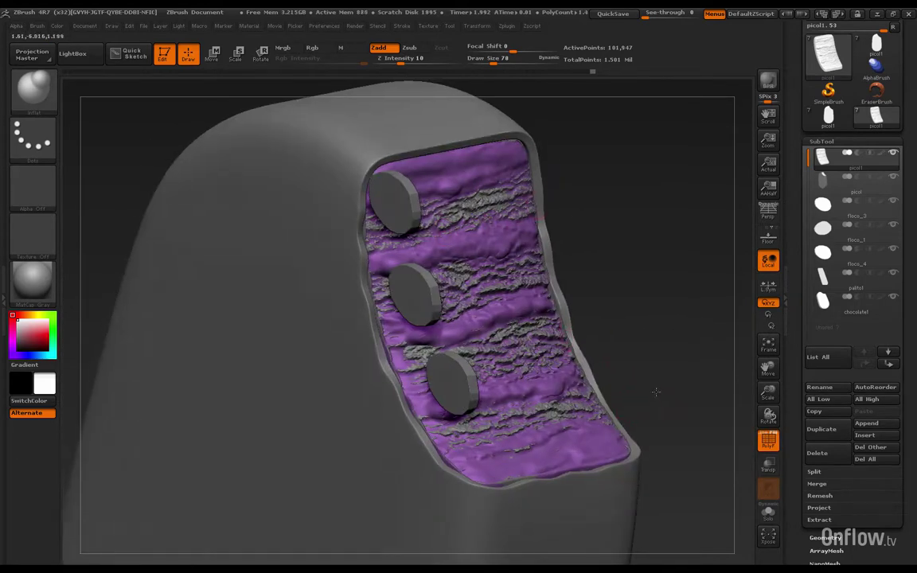
shift+drag(655, 389, 689, 428)
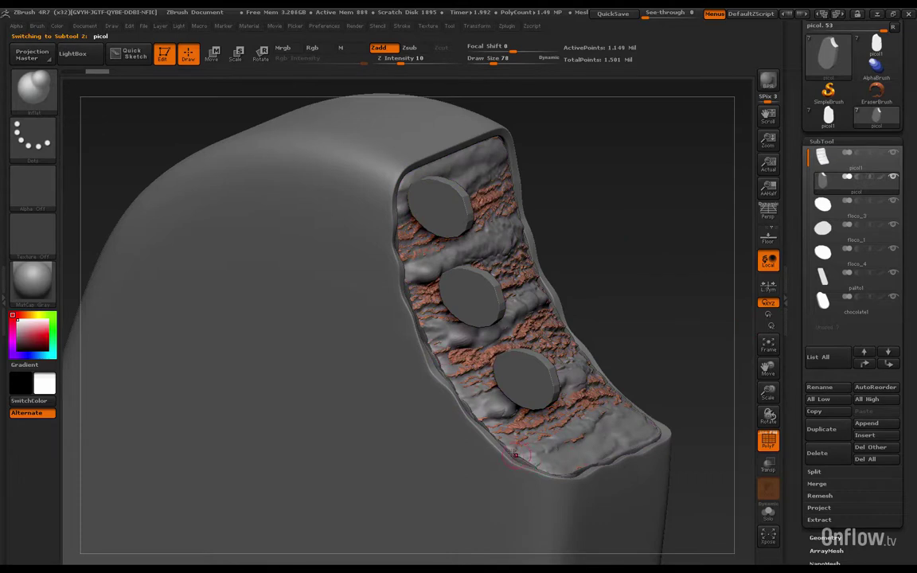
drag(633, 318, 619, 318)
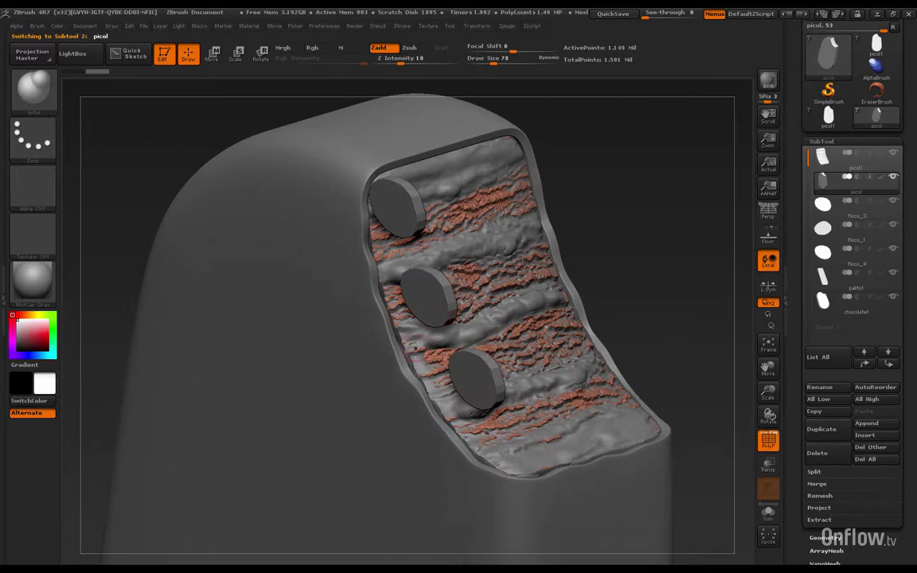
Switch to the Move Topological brush and set its draw size to 165
key(b)
key(m)
key(t)
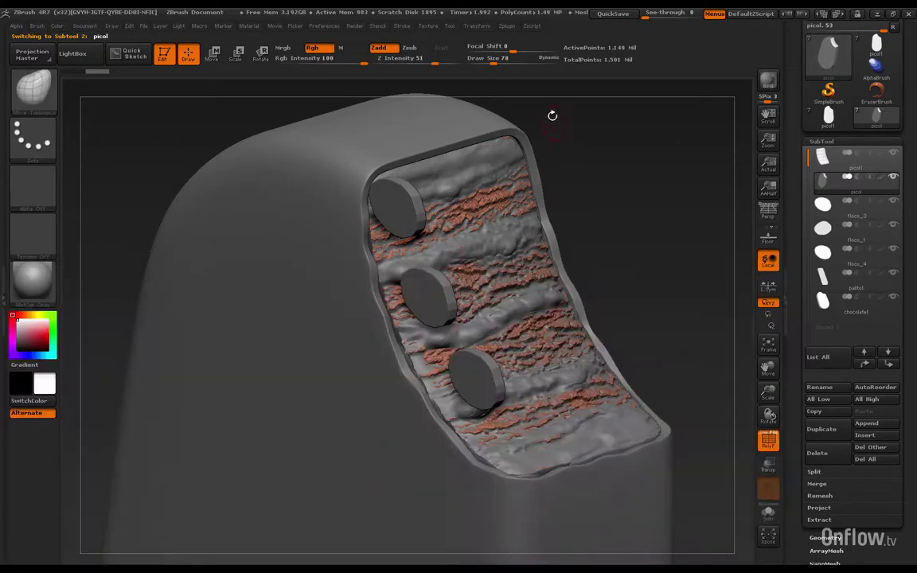
drag(618, 266, 647, 250)
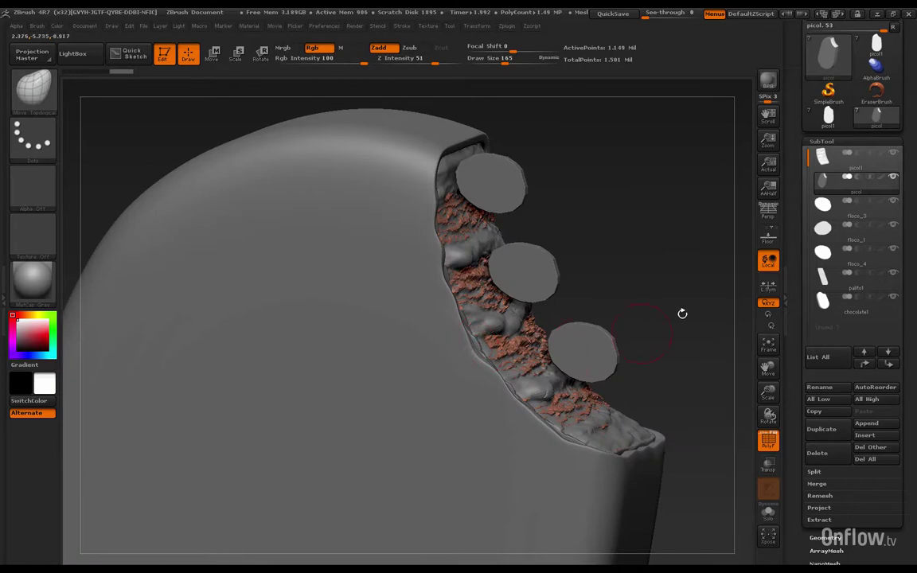
drag(682, 313, 606, 324)
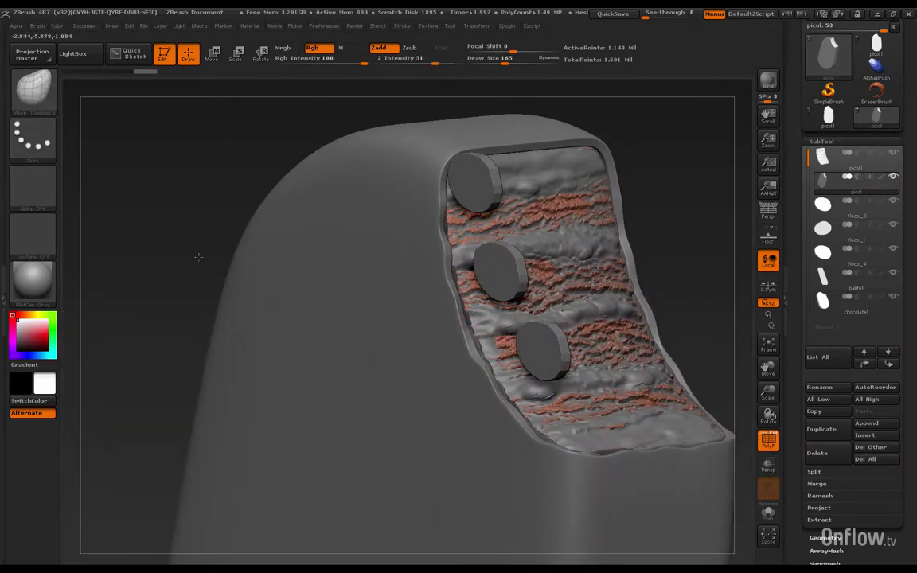
drag(198, 256, 161, 233)
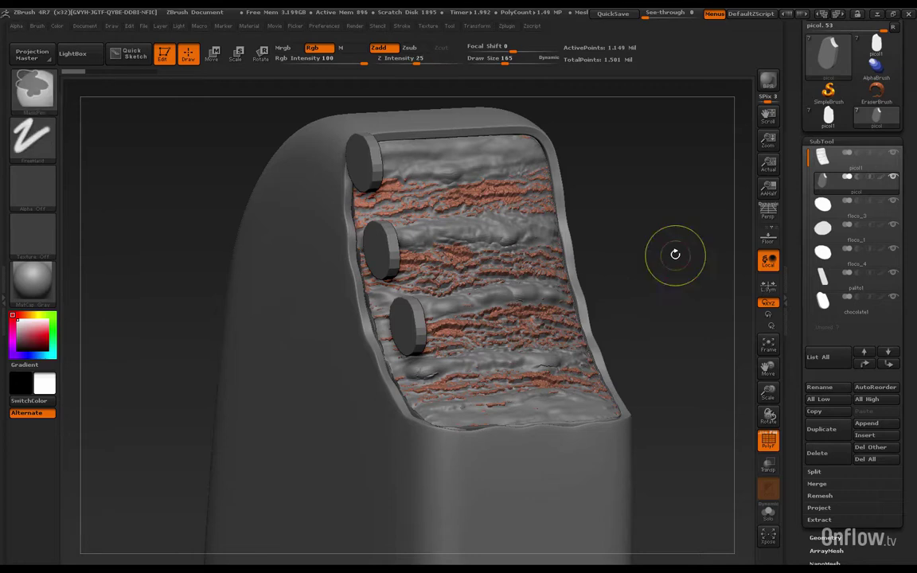
Hide every other subtool so that only the picol ice body is shown
key(shift)
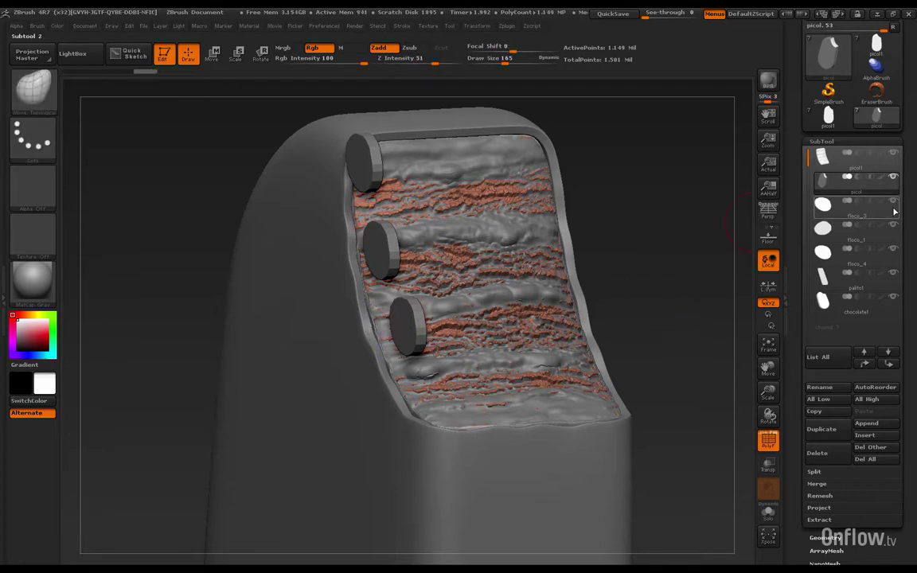
mouse_move(896, 206)
mouse_move(891, 183)
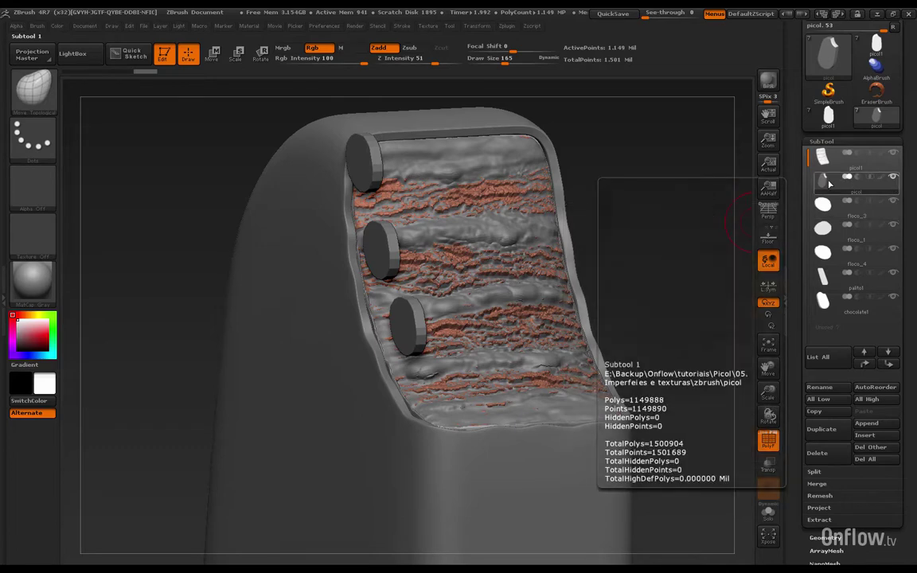
click(893, 178)
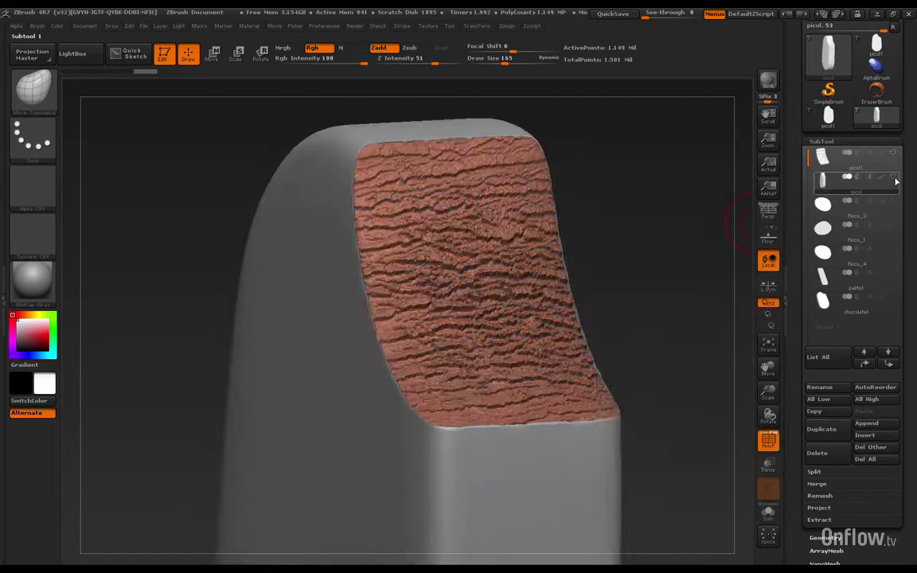
click(893, 178)
click(894, 179)
key(shift)
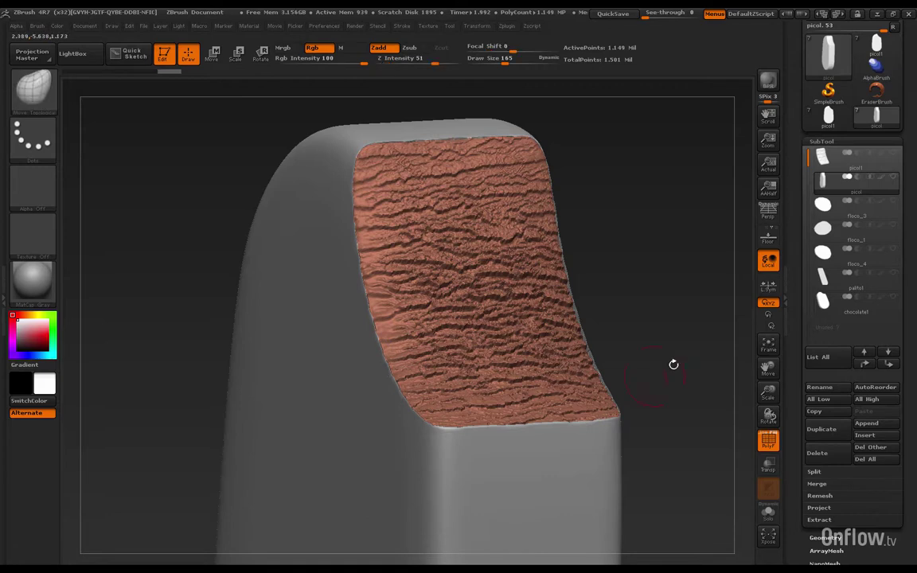
Examine the isolated ice body's masked bite face from both sides and in profile
mouse_move(673, 364)
mouse_down()
mouse_move(617, 239)
mouse_move(559, 380)
mouse_up()
shift+drag(468, 424, 354, 398)
ctrl+drag(273, 362, 287, 410)
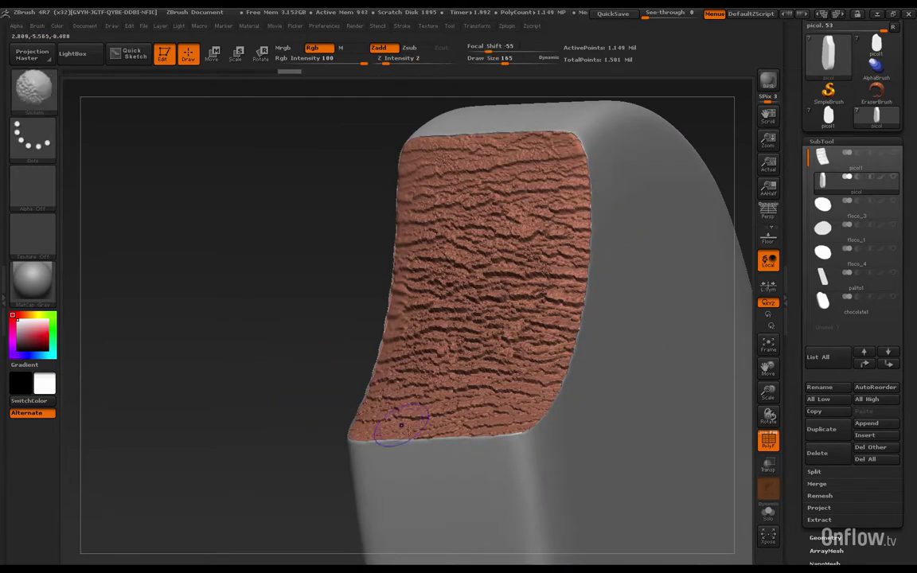
shift+drag(390, 427, 465, 436)
drag(265, 436, 445, 425)
shift+drag(354, 409, 355, 385)
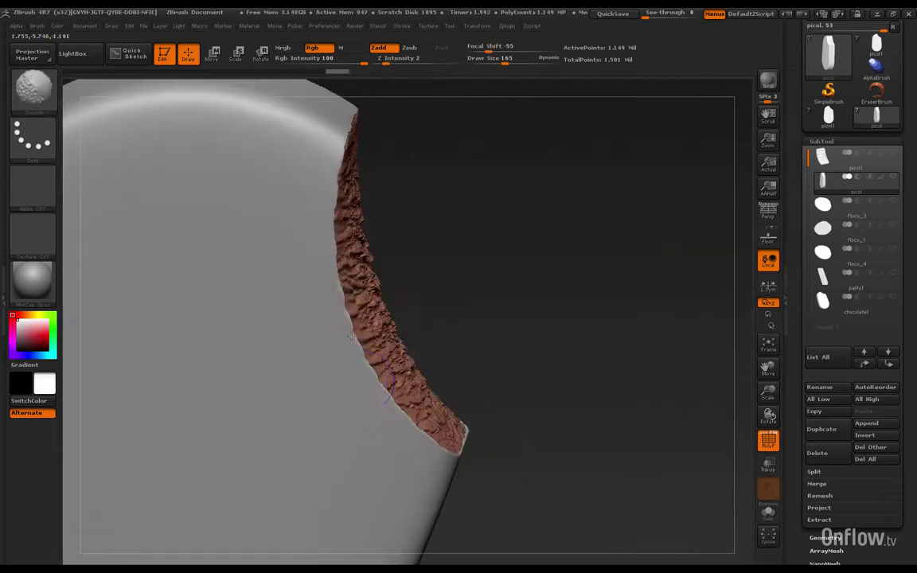
drag(637, 318, 557, 310)
shift+drag(356, 342, 370, 408)
mouse_move(609, 247)
mouse_down()
mouse_move(579, 259)
mouse_move(613, 266)
mouse_up()
Show all parts again, then make the picol1 bite strip active and isolate it
click(893, 178)
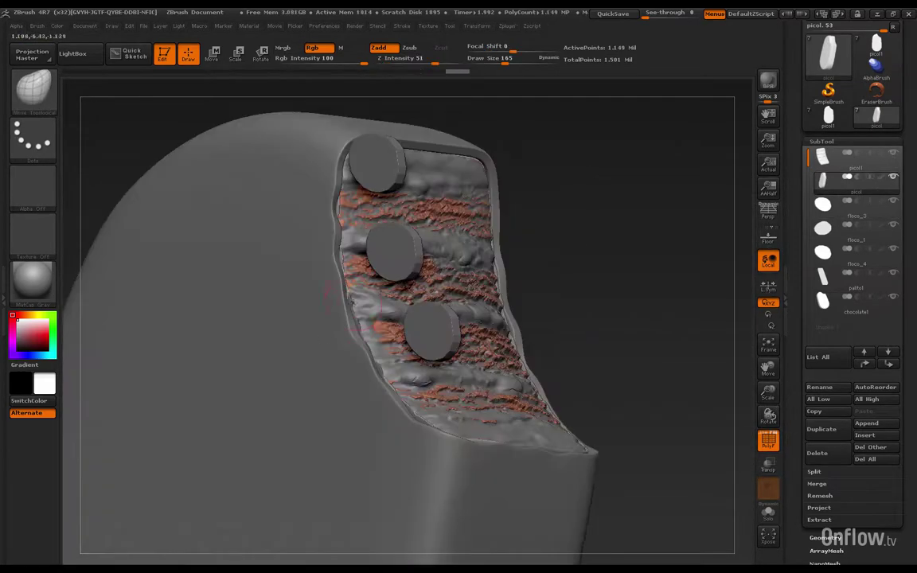
click(840, 196)
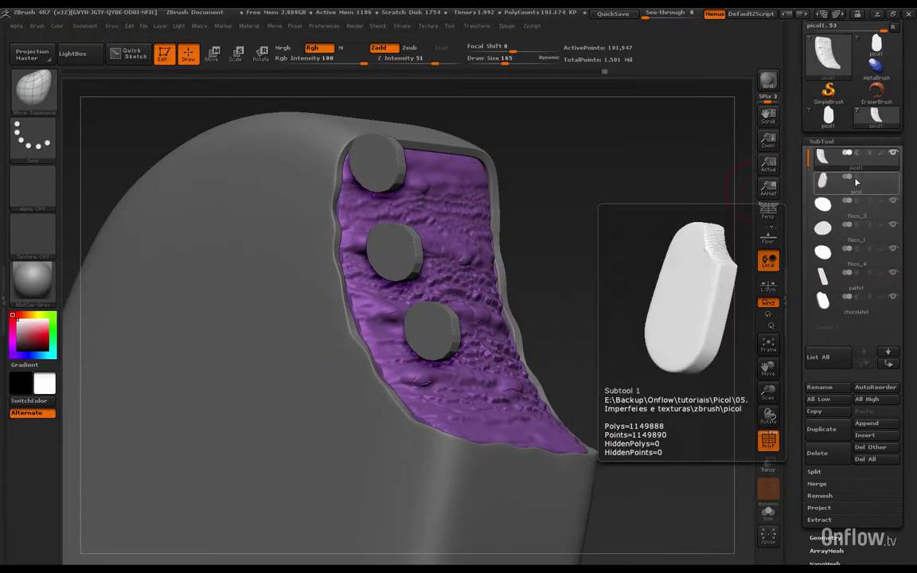
click(893, 153)
drag(459, 326, 352, 335)
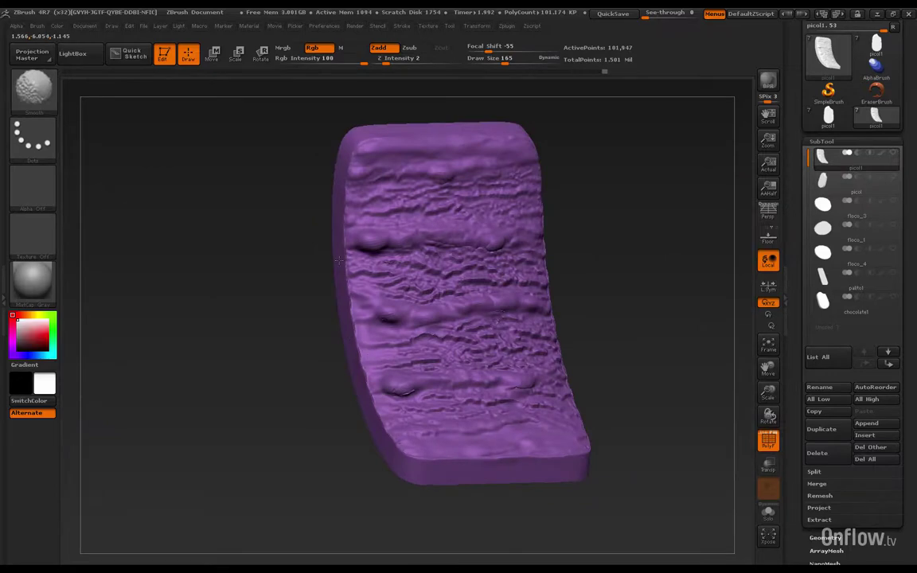
Turn on the polygon wireframe and examine the bite strip's mesh around the ridges and textured bands
click(768, 438)
mouse_move(768, 416)
mouse_down()
mouse_move(798, 410)
mouse_move(756, 446)
mouse_up()
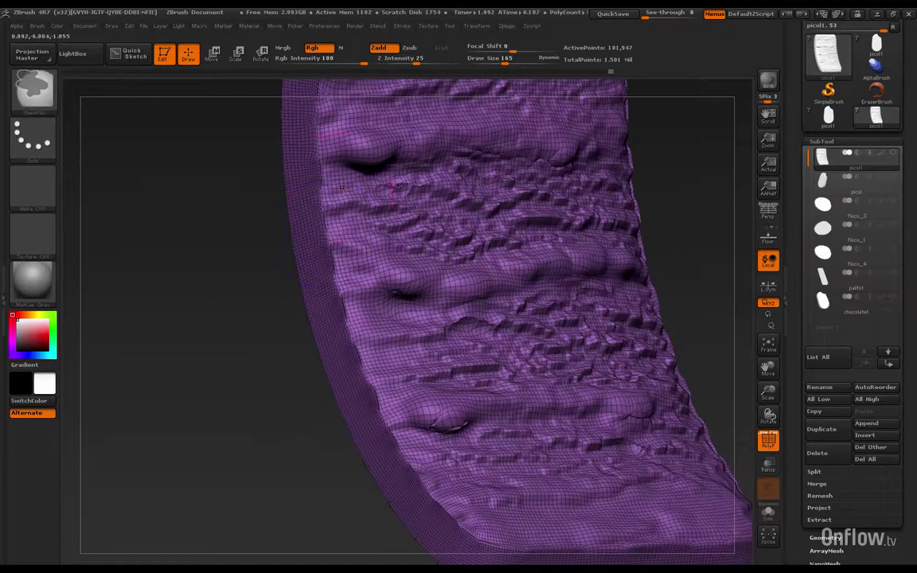
drag(239, 358, 346, 354)
mouse_move(390, 202)
mouse_down()
mouse_move(330, 208)
mouse_move(354, 227)
mouse_up()
drag(767, 368, 819, 414)
Make picol active with the bite strip's ridges showing over it, undo the last stroke, and set the Z intensity to 36
click(823, 182)
drag(767, 392, 764, 433)
mouse_move(768, 369)
mouse_down()
mouse_move(755, 387)
mouse_move(762, 422)
mouse_up()
mouse_move(592, 326)
mouse_down()
mouse_move(577, 313)
mouse_move(593, 309)
mouse_move(493, 279)
mouse_up()
click(853, 163)
click(851, 183)
mouse_move(692, 318)
mouse_down()
mouse_move(725, 320)
mouse_move(691, 352)
mouse_up()
key(ctrl+z)
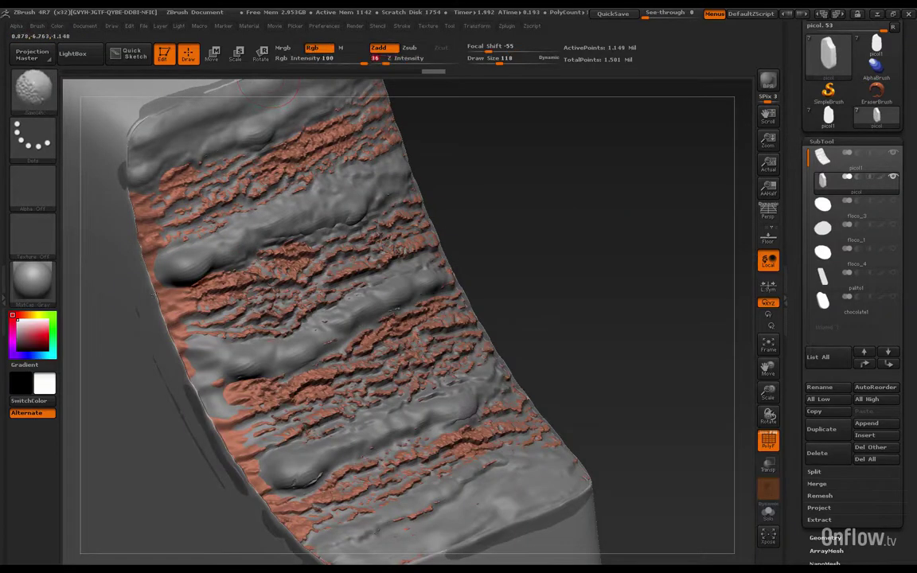
key(Return)
Isolate picol and examine its mesh around the masked bite face with the wireframe turned on
click(825, 159)
click(824, 182)
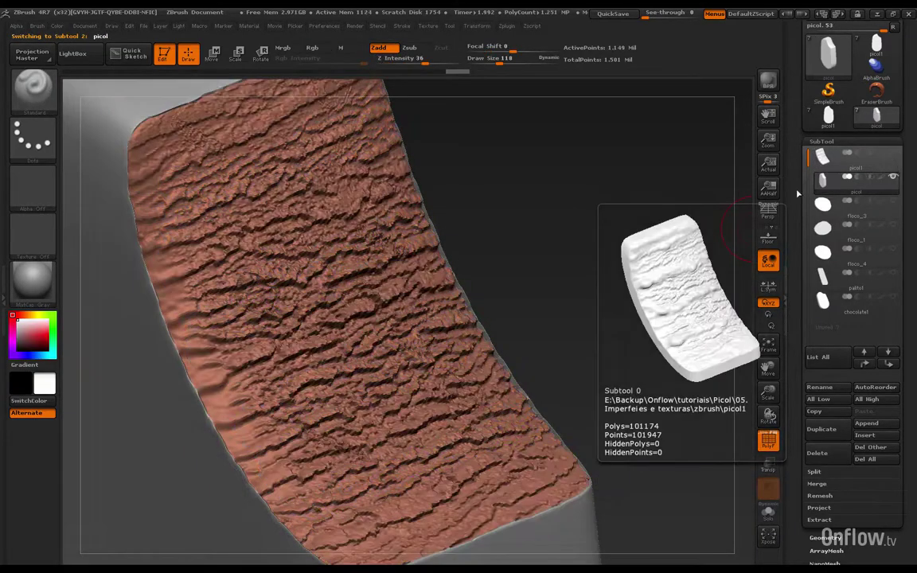
drag(691, 243, 563, 248)
click(764, 437)
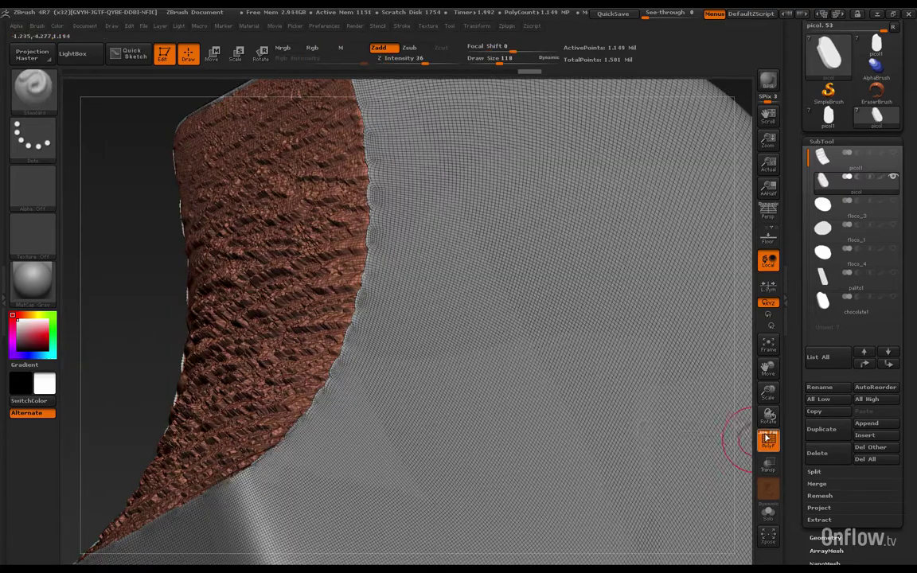
drag(99, 296, 150, 302)
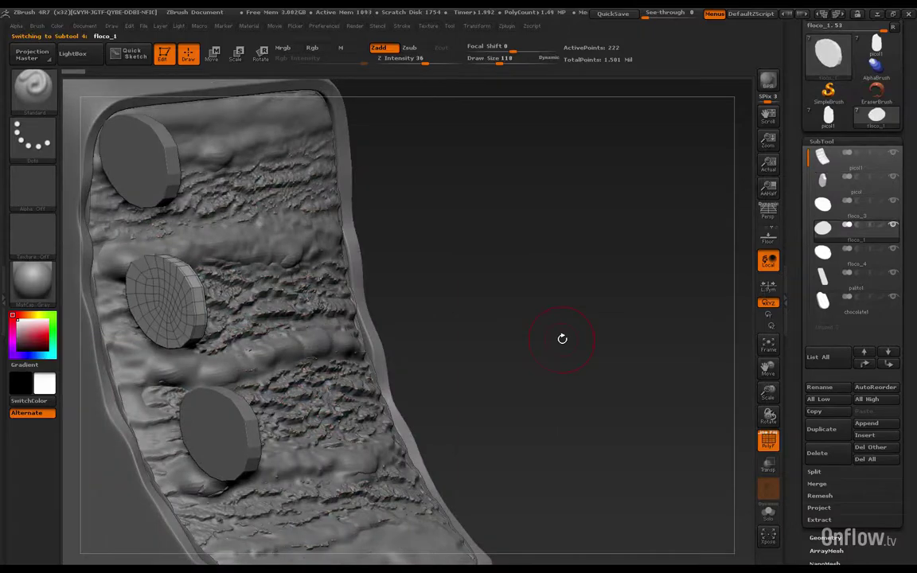
With all parts shown, make picol active and select the Move Topological brush
drag(561, 337, 768, 355)
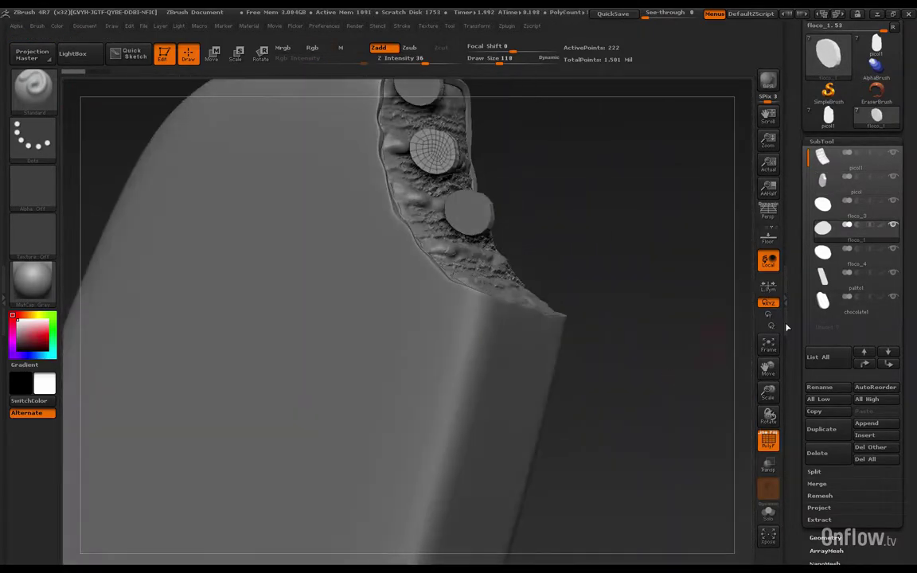
alt+click(476, 186)
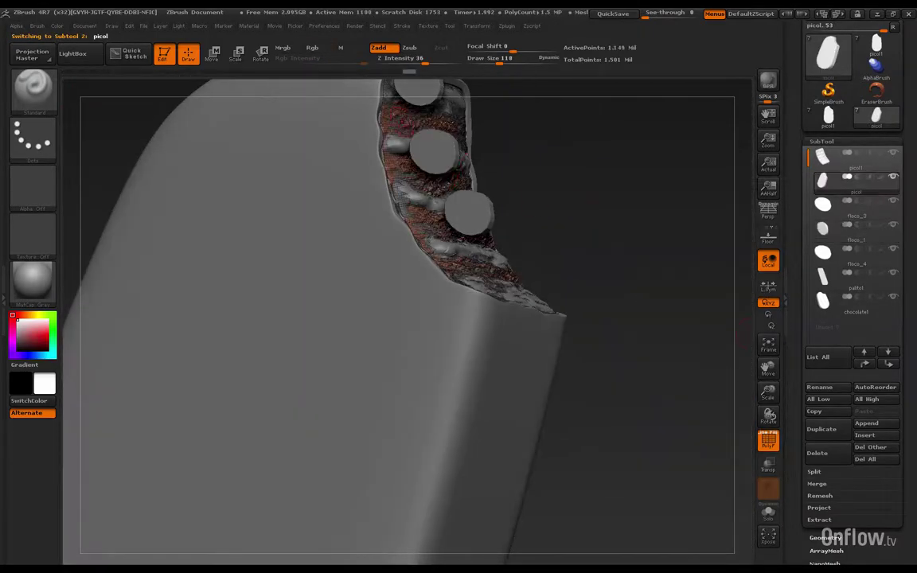
key(b)
key(m)
key(t)
key(t)
key(b)
key(m)
key(t)
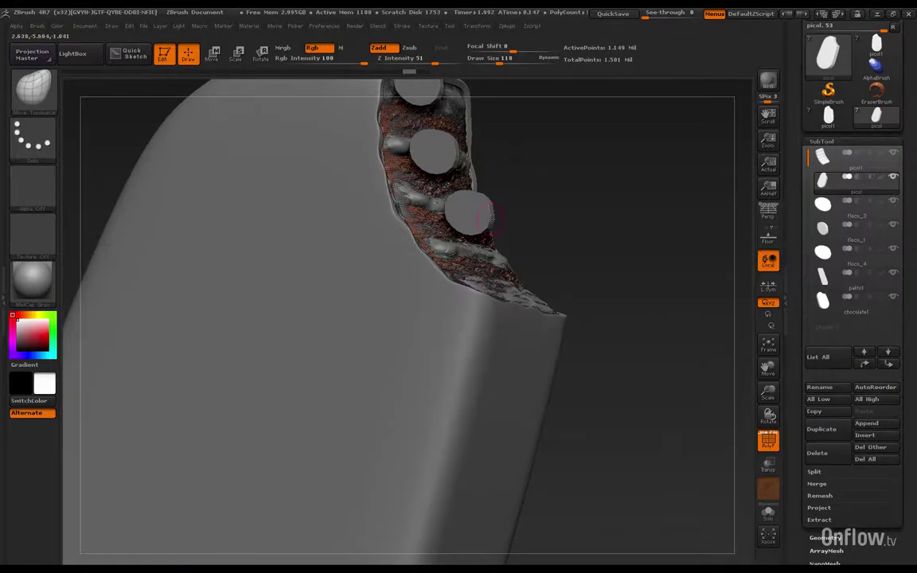
Make chocolate1 active and nudge points of its front bite edge toward the bite with Move Topological
mouse_move(608, 231)
mouse_down()
mouse_move(605, 239)
mouse_move(618, 217)
mouse_move(598, 223)
mouse_up()
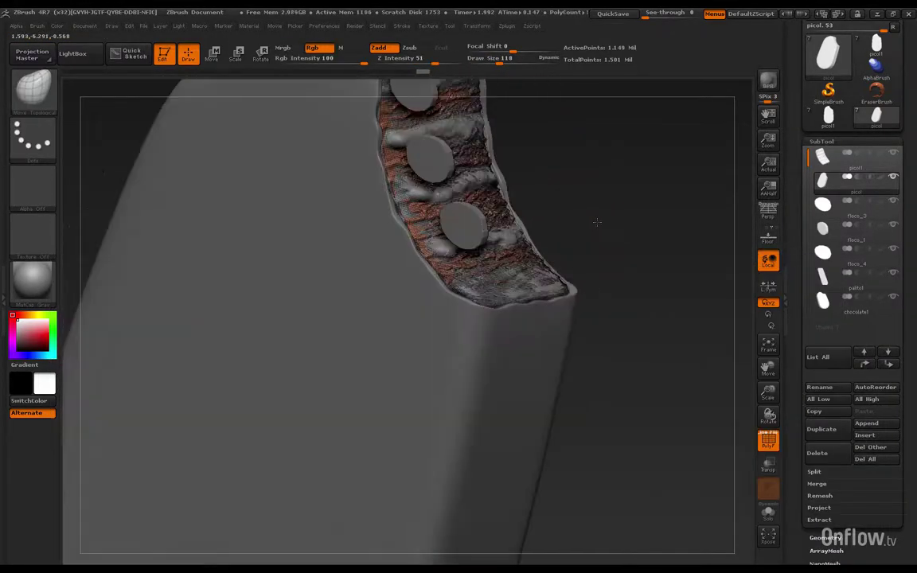
key(f)
drag(748, 367, 732, 382)
alt+drag(732, 381, 593, 419)
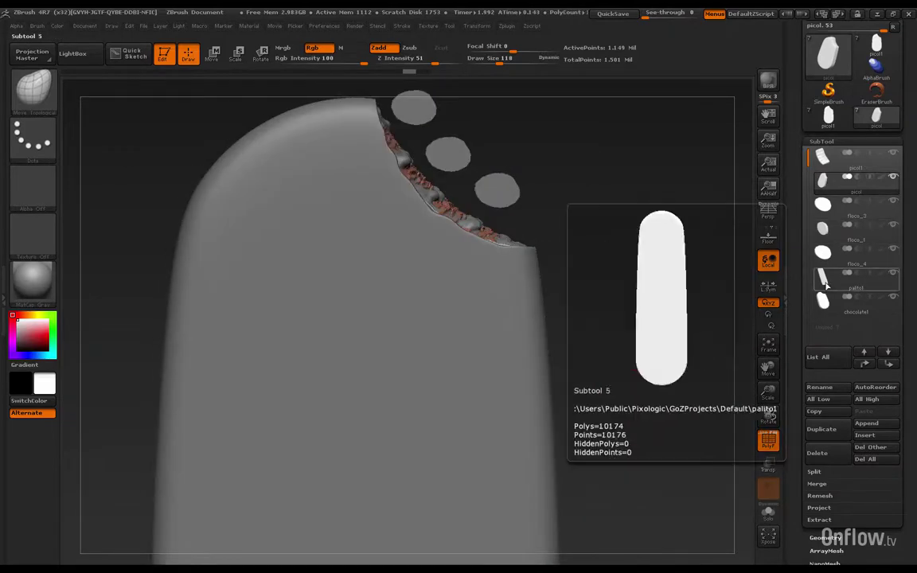
alt+click(428, 205)
mouse_move(684, 199)
mouse_down()
mouse_move(629, 263)
mouse_move(747, 369)
mouse_move(733, 197)
mouse_up()
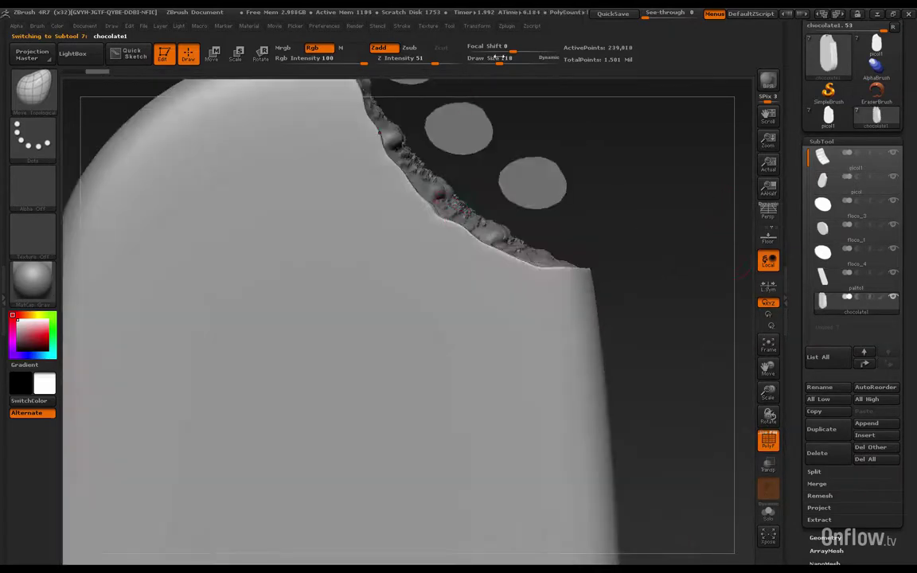
drag(412, 167, 419, 162)
drag(402, 172, 408, 166)
drag(438, 208, 443, 202)
drag(396, 140, 401, 134)
Try nudging the lower part of the chocolate's bite edge at draw size 181, and undo the last four strokes
drag(686, 257, 609, 259)
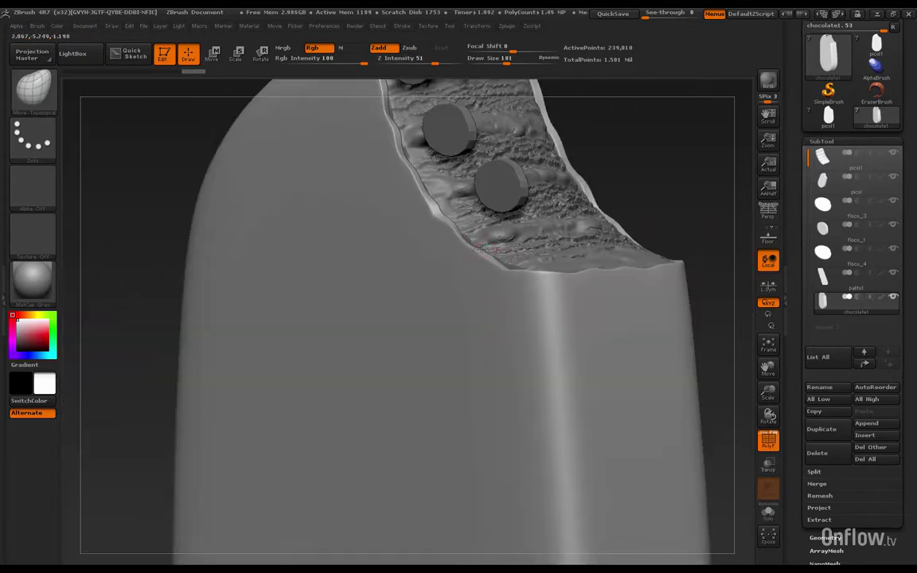
drag(475, 249, 480, 244)
drag(464, 238, 469, 233)
drag(500, 263, 507, 258)
shift+drag(673, 194, 595, 260)
key(ctrl+z)
key(ctrl+z)
key(ctrl+z)
key(ctrl+z)
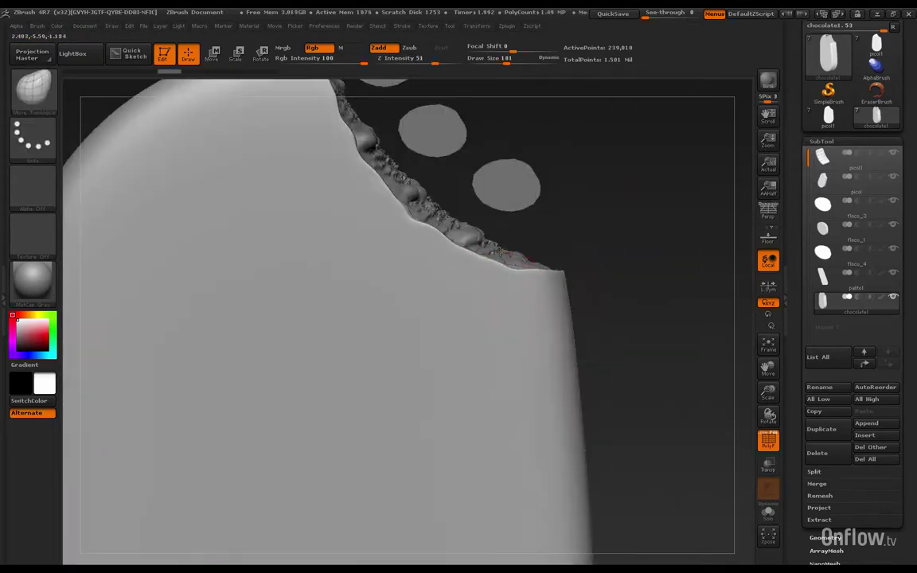
Nudge the chocolate's bite edge near its lower corner with Move Topological and check the resulting outline
drag(497, 263, 502, 258)
drag(521, 269, 525, 264)
drag(610, 251, 544, 190)
drag(485, 214, 737, 443)
drag(669, 389, 609, 400)
shift+drag(720, 321, 744, 295)
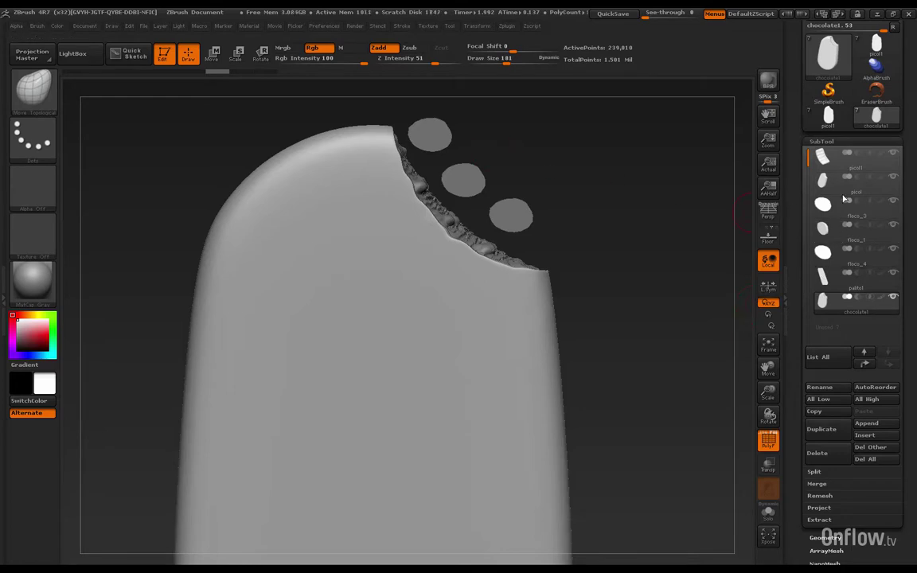
Make the floco_3 flake active and subdivide it twice to subdivision level 3
alt+click(456, 200)
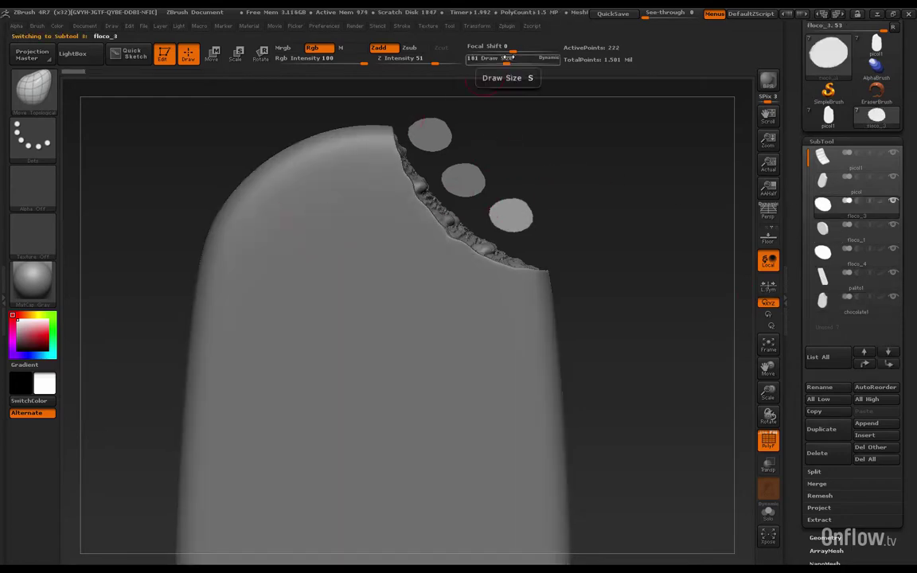
click(820, 140)
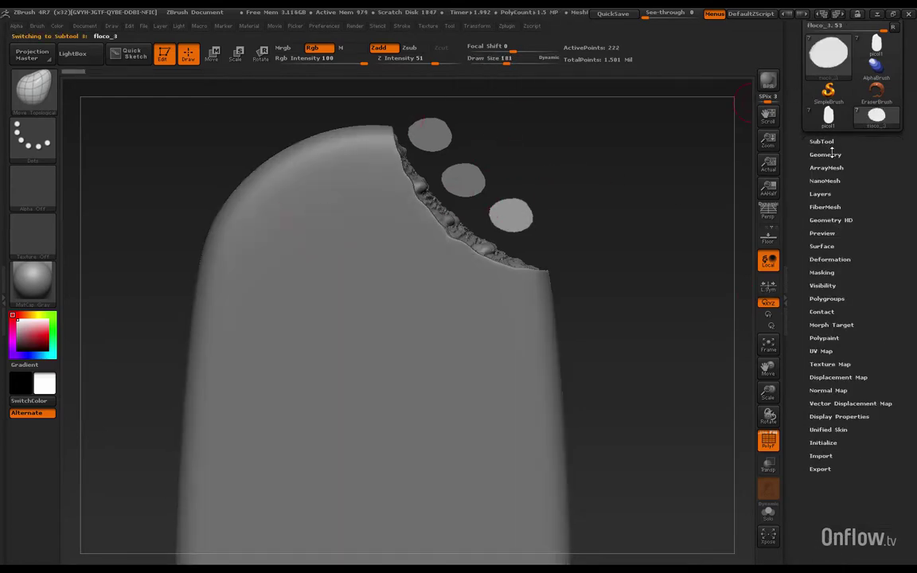
click(831, 154)
click(819, 247)
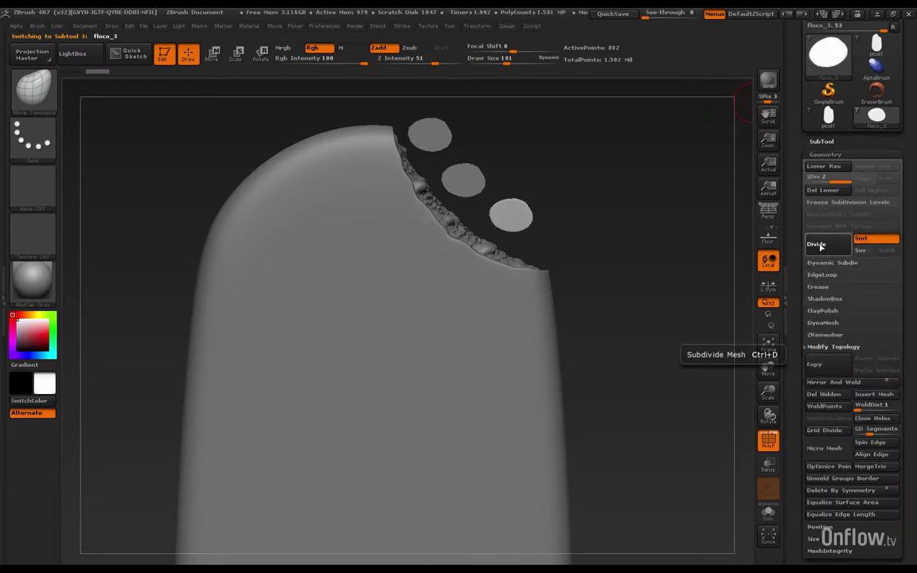
click(820, 247)
drag(768, 392, 768, 381)
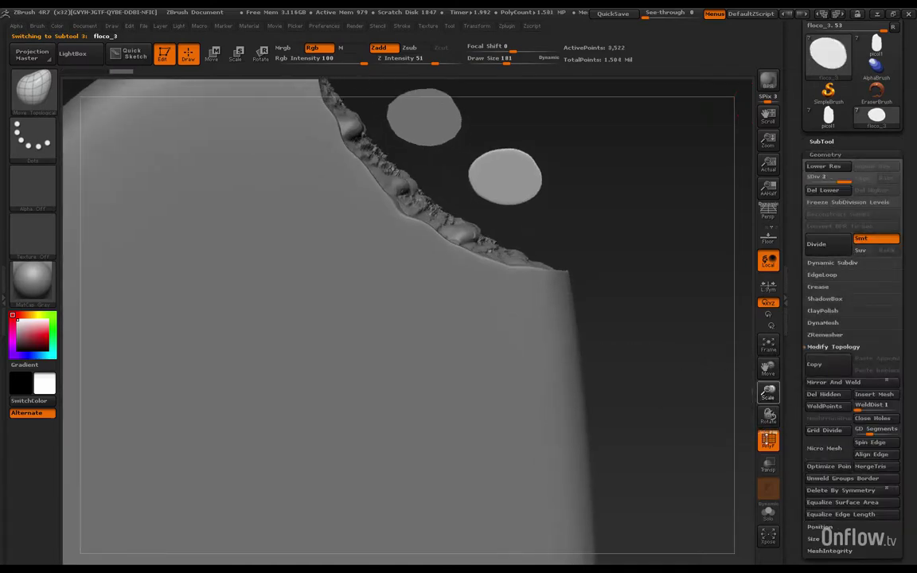
Pull the rim of the floco_3 flake outward into uneven corners with Move Topological at draw size 181
drag(766, 438, 767, 445)
drag(768, 393, 746, 431)
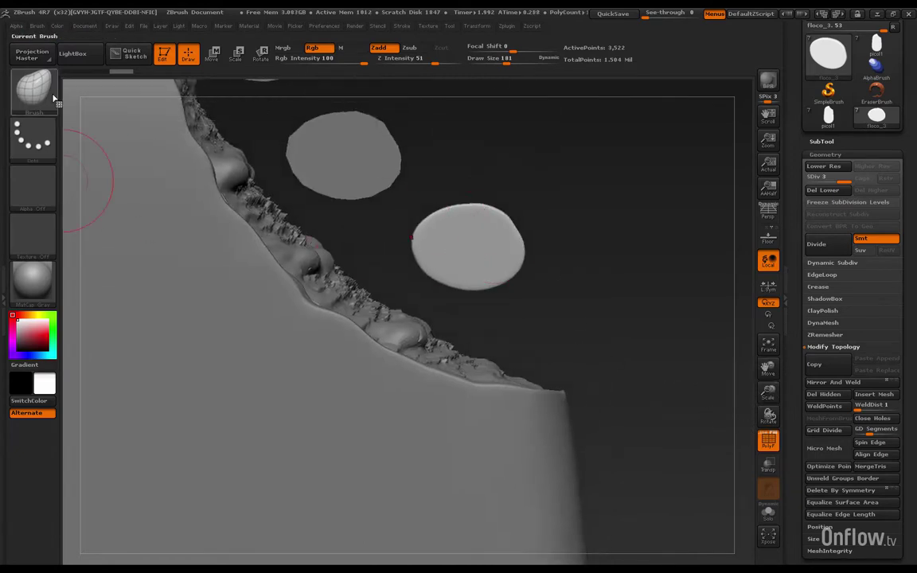
mouse_move(480, 205)
mouse_down()
mouse_move(481, 176)
mouse_move(489, 180)
mouse_up()
drag(504, 222, 551, 225)
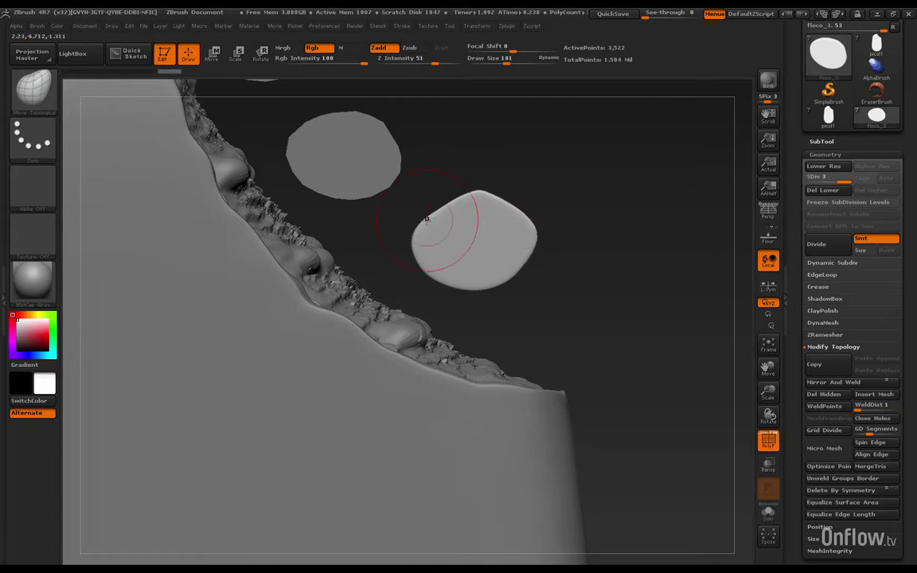
drag(426, 220, 399, 225)
Set the draw size to 105 and shape the lower corners and upper edge of floco_3 into an irregular outline
drag(482, 61, 497, 61)
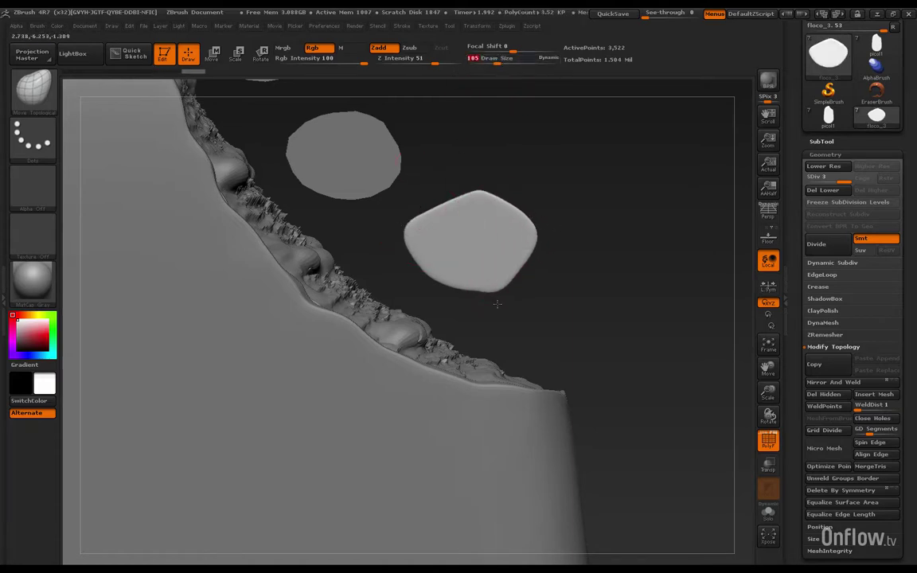
mouse_move(485, 290)
mouse_down()
mouse_move(474, 297)
mouse_move(422, 273)
mouse_up()
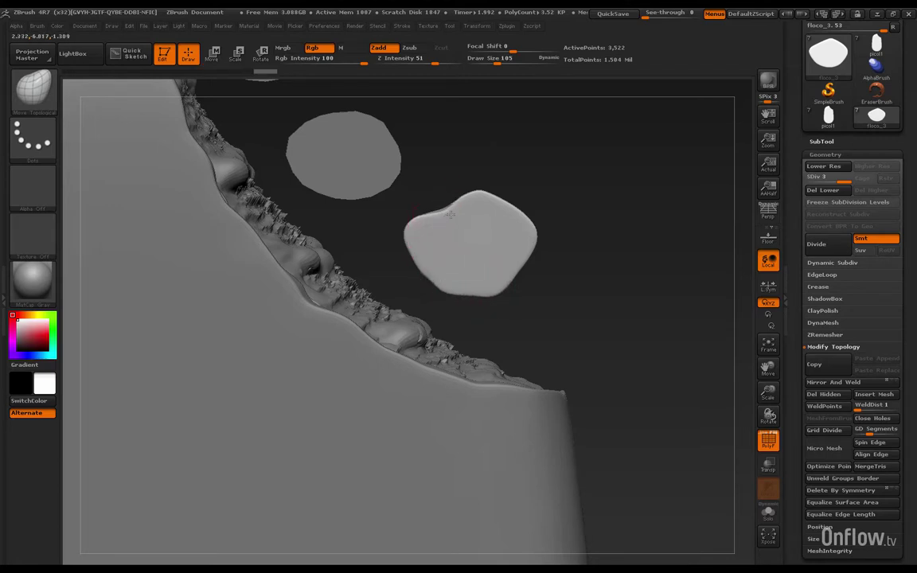
drag(502, 198, 494, 210)
Refine the outline of floco_3 from its reverse side, making the dents around its upper peak more pronounced
drag(569, 250, 525, 263)
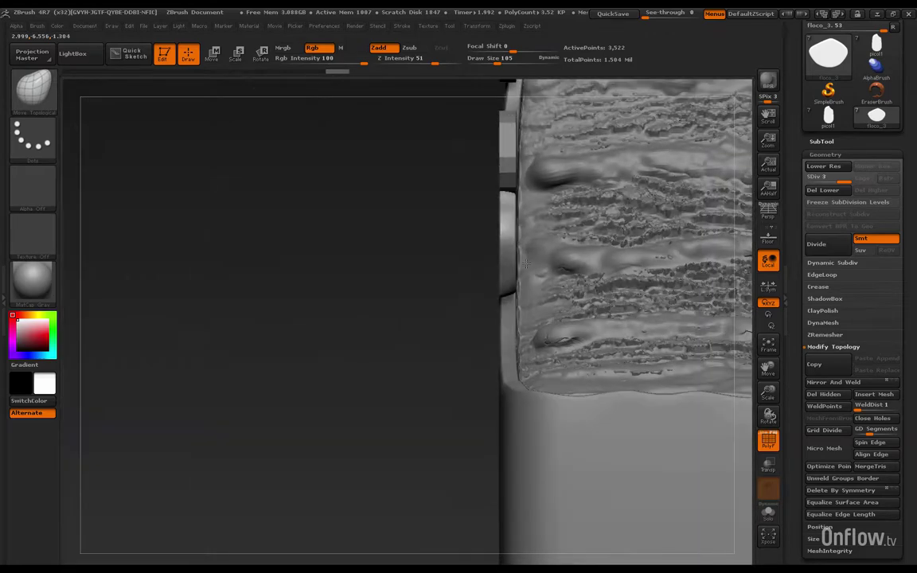
drag(483, 296, 447, 308)
drag(616, 289, 517, 335)
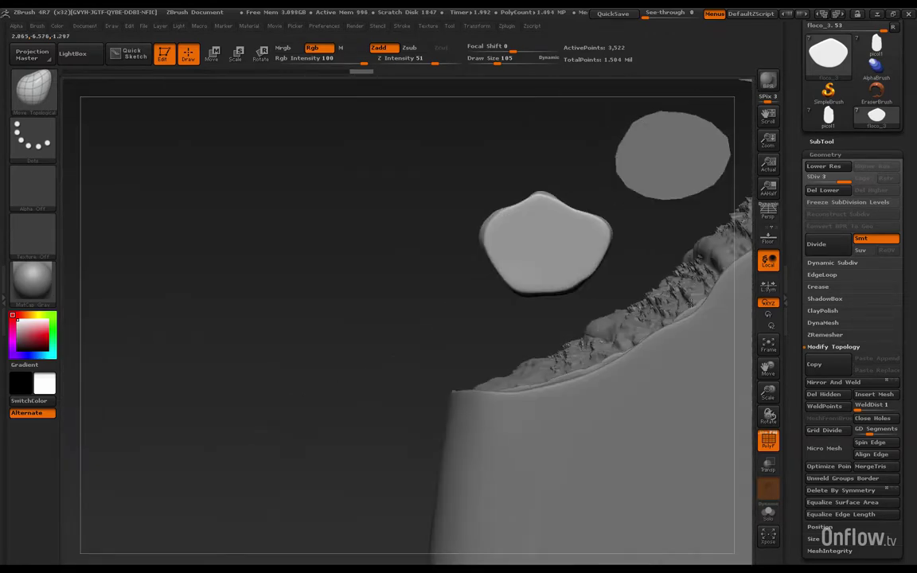
drag(556, 285, 558, 290)
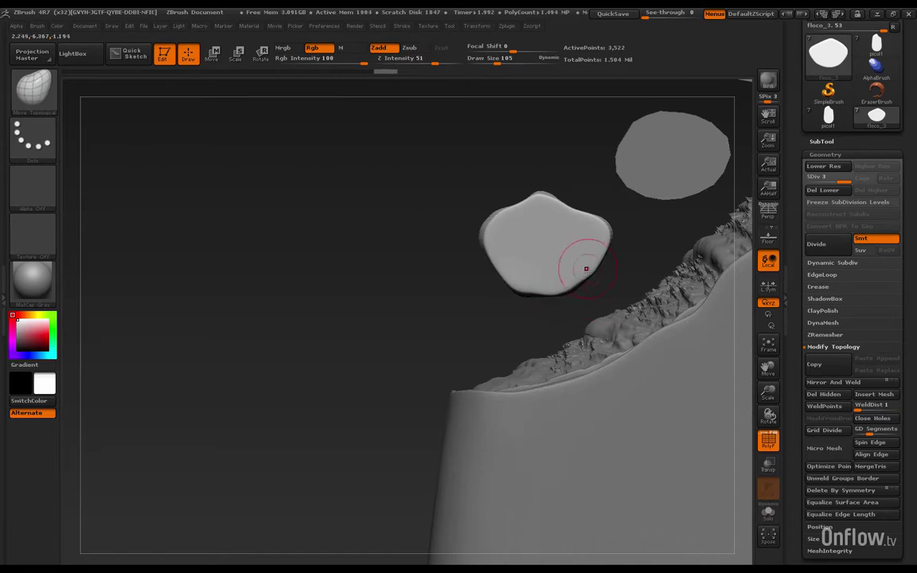
drag(540, 201, 500, 205)
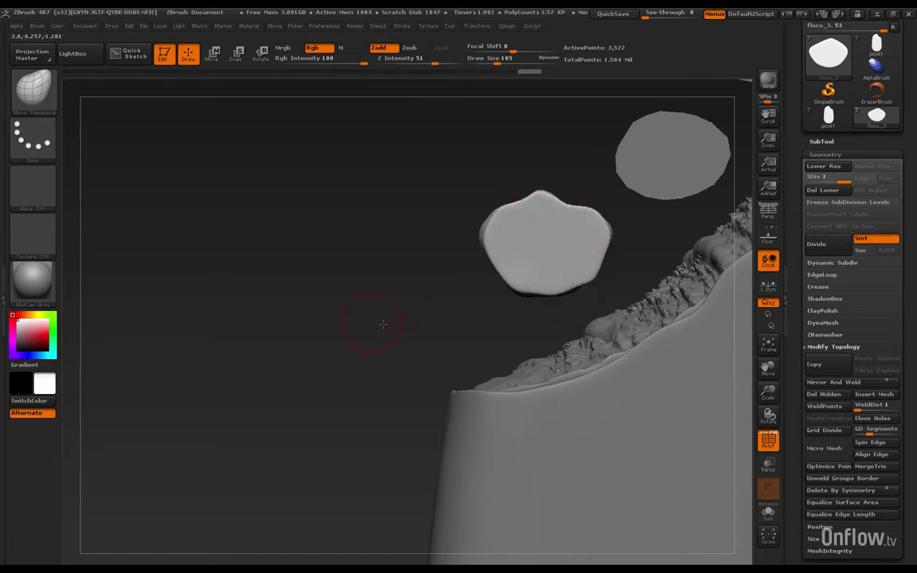
drag(368, 321, 616, 263)
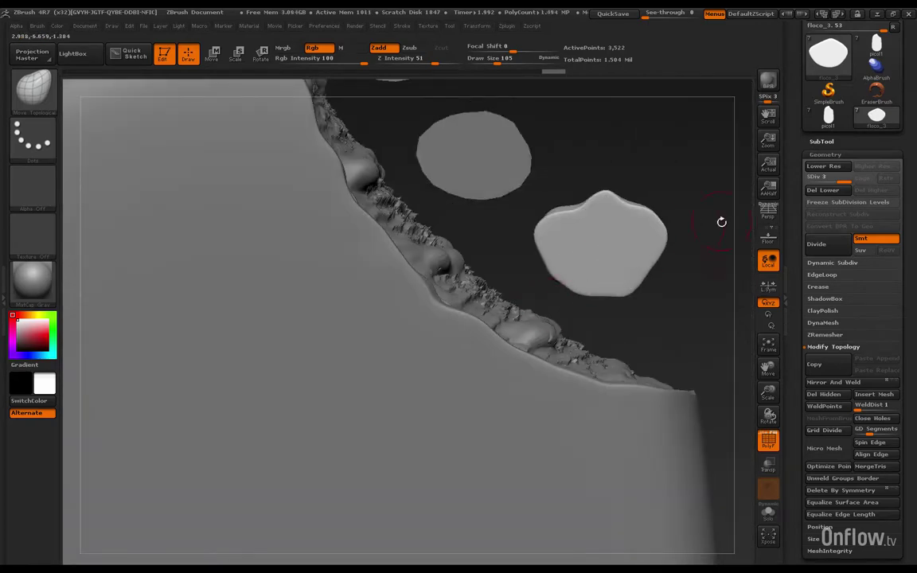
Make the floco_1 flake active and subdivide it twice to subdivision level 3
click(822, 143)
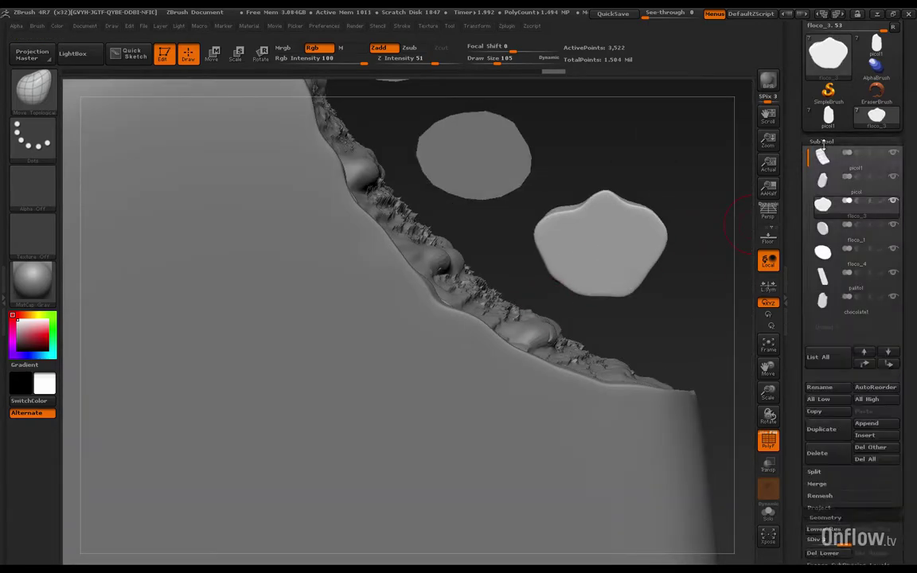
click(822, 231)
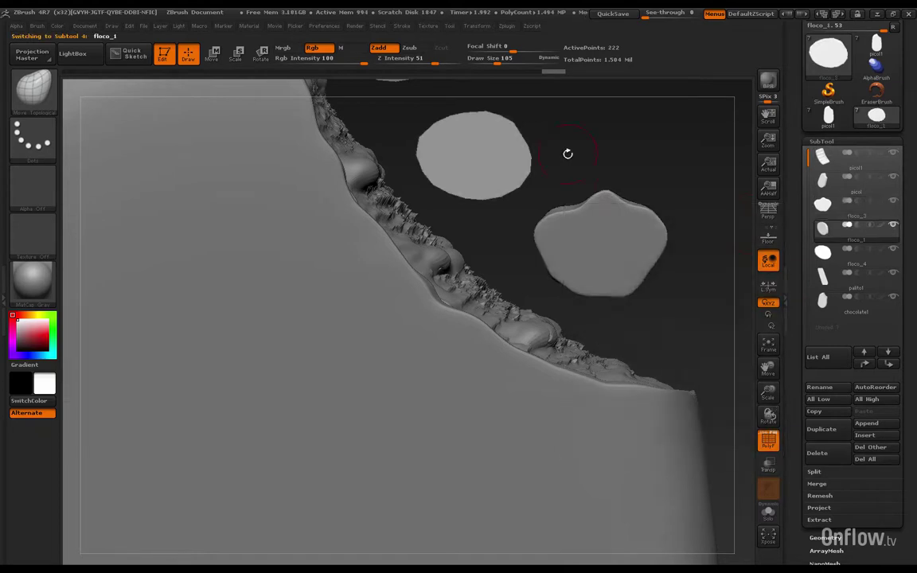
click(829, 146)
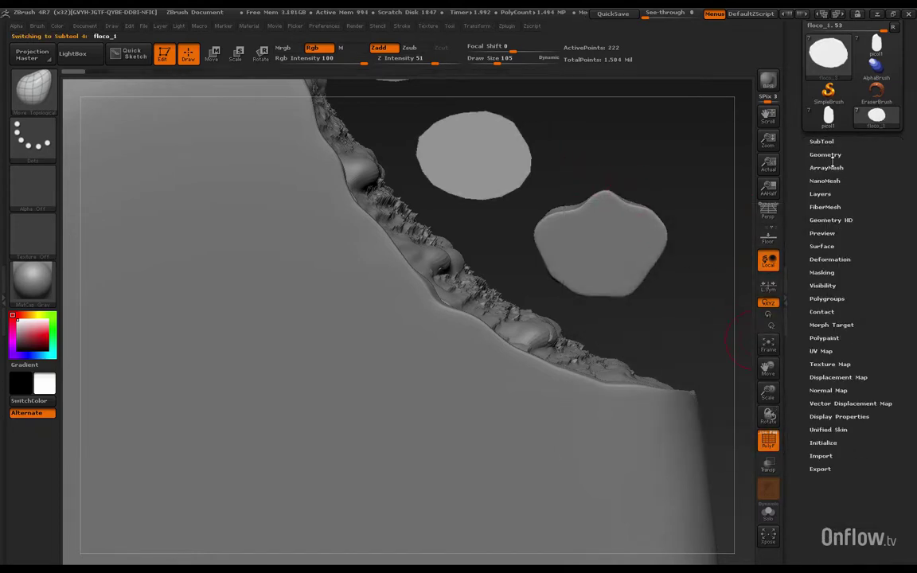
click(828, 155)
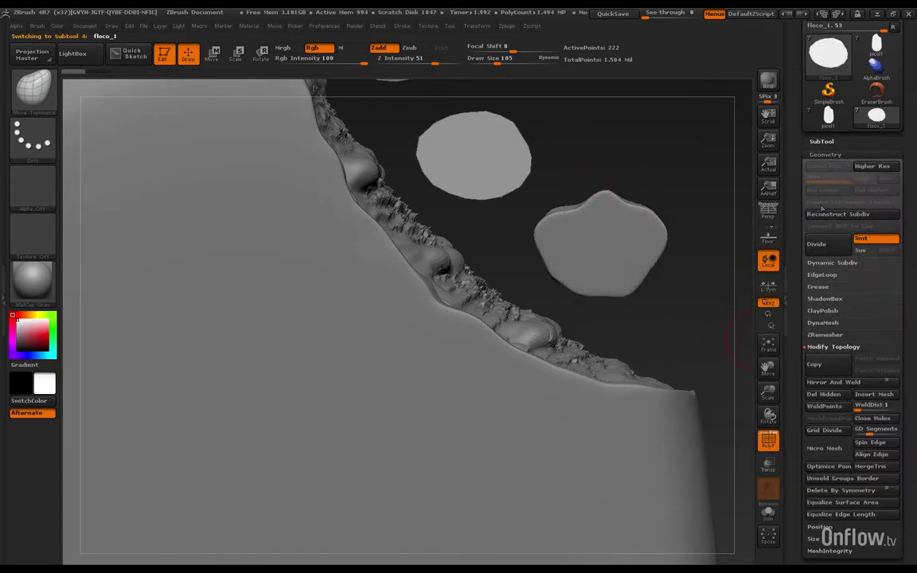
click(815, 245)
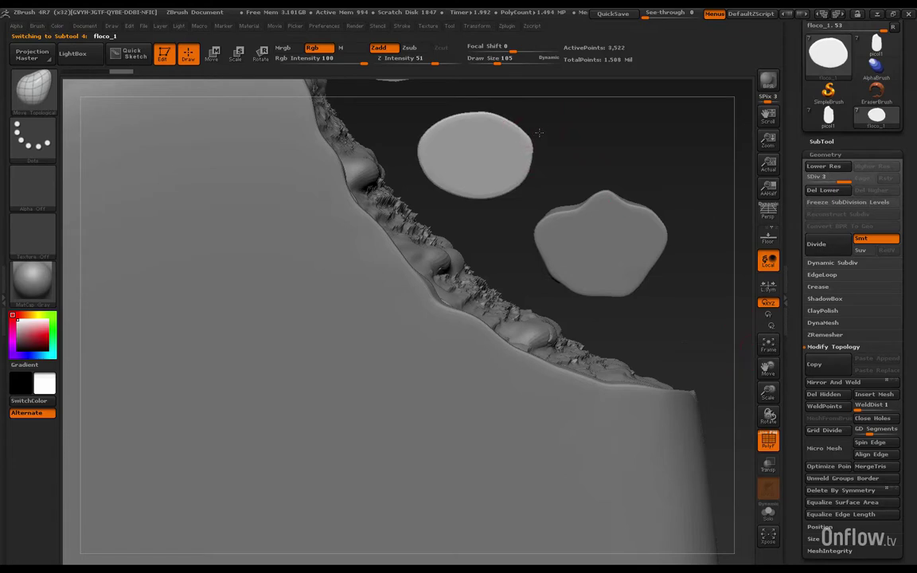
Push dents and pull corners along the rim of floco_1 with Move Topological to give it an irregular, lobed outline
mouse_move(477, 111)
mouse_down()
mouse_move(499, 127)
mouse_move(469, 138)
mouse_up()
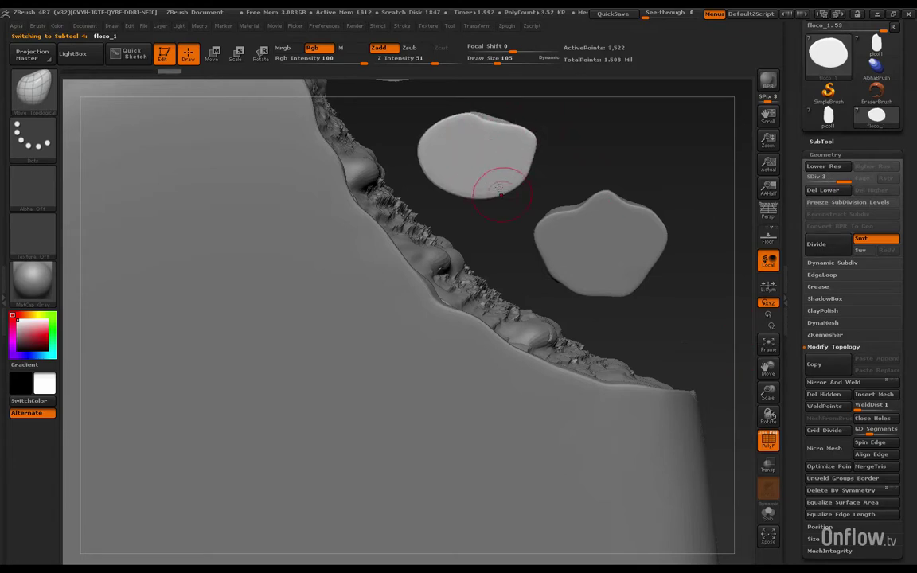
drag(449, 173, 437, 167)
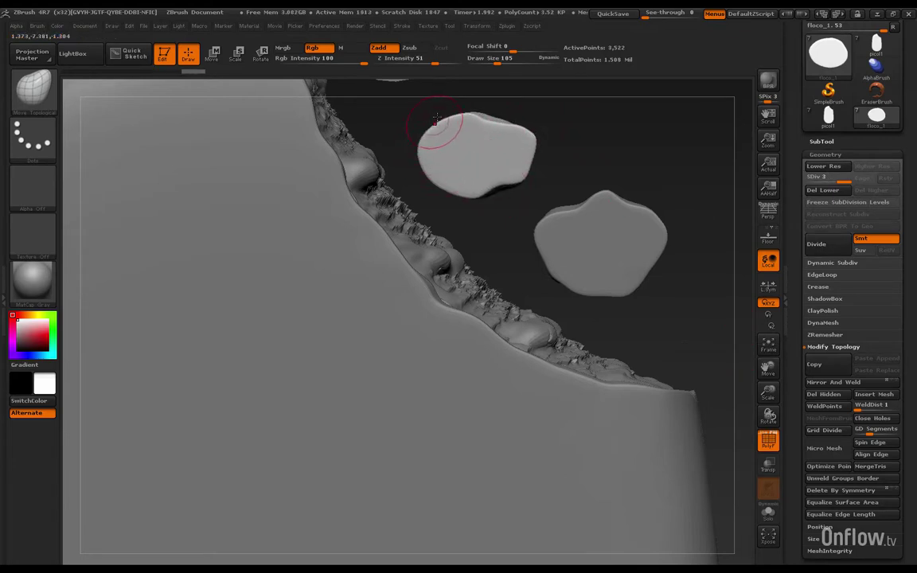
mouse_move(448, 134)
mouse_down()
mouse_move(444, 121)
mouse_move(469, 118)
mouse_move(446, 135)
mouse_move(494, 179)
mouse_up()
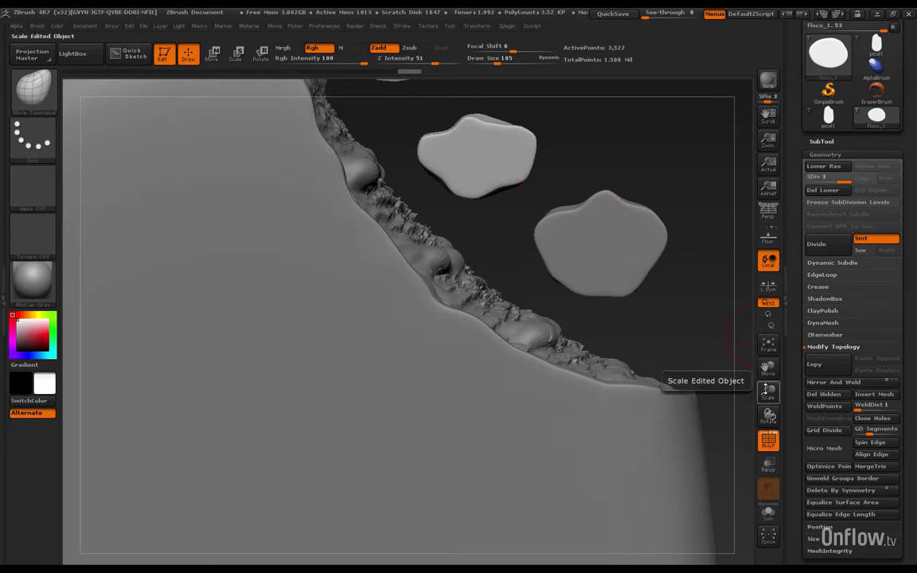
mouse_move(765, 390)
mouse_down()
mouse_move(751, 387)
mouse_move(743, 421)
mouse_move(689, 330)
mouse_up()
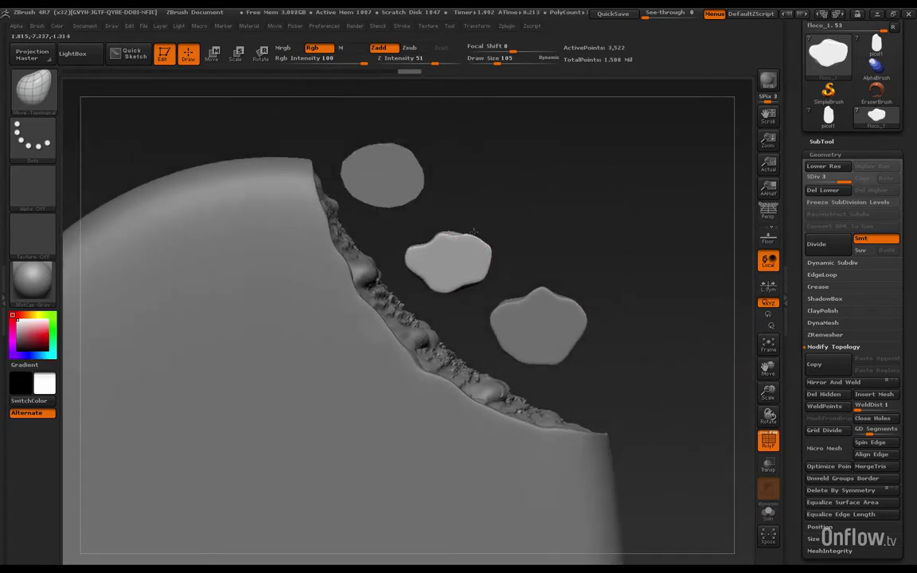
drag(473, 232, 468, 237)
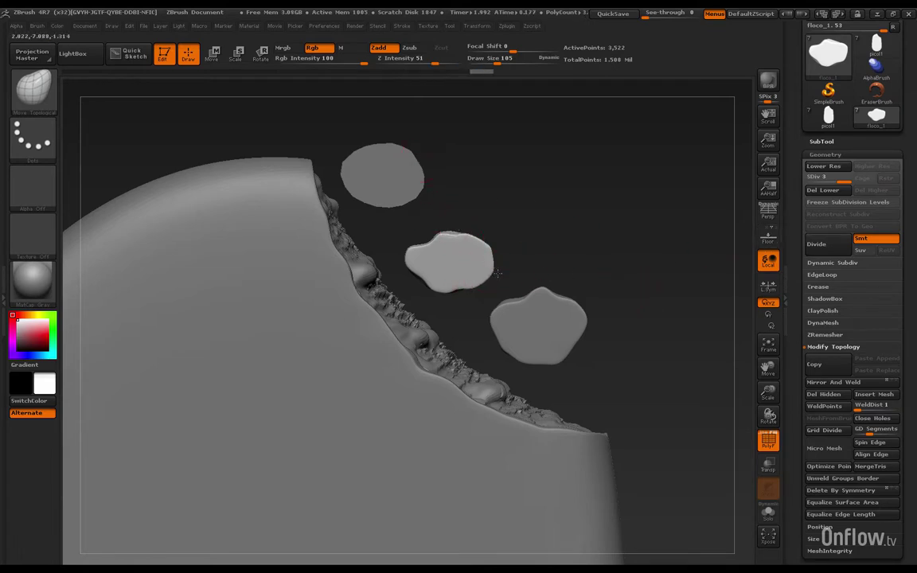
Make the floco_4 flake active and subdivide it twice to subdivision level 3
click(821, 140)
click(824, 253)
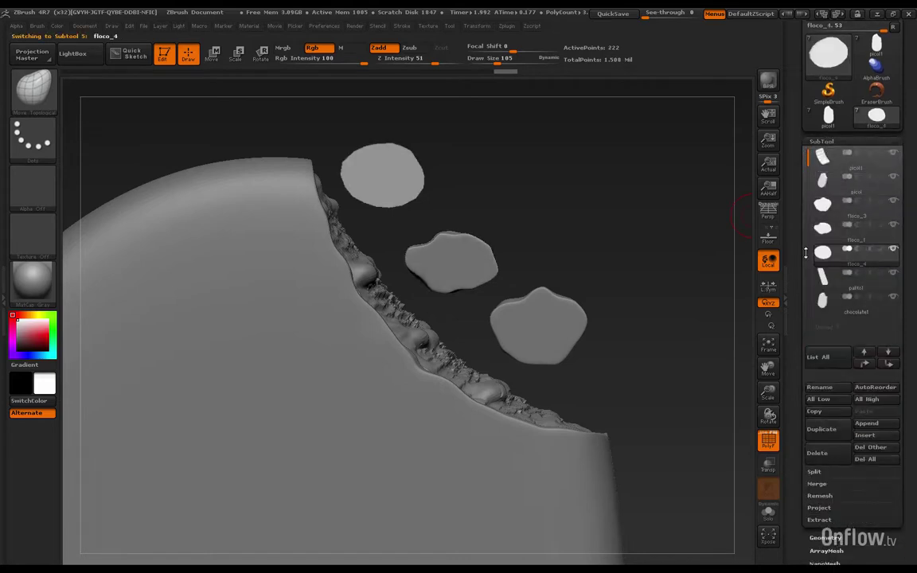
click(822, 141)
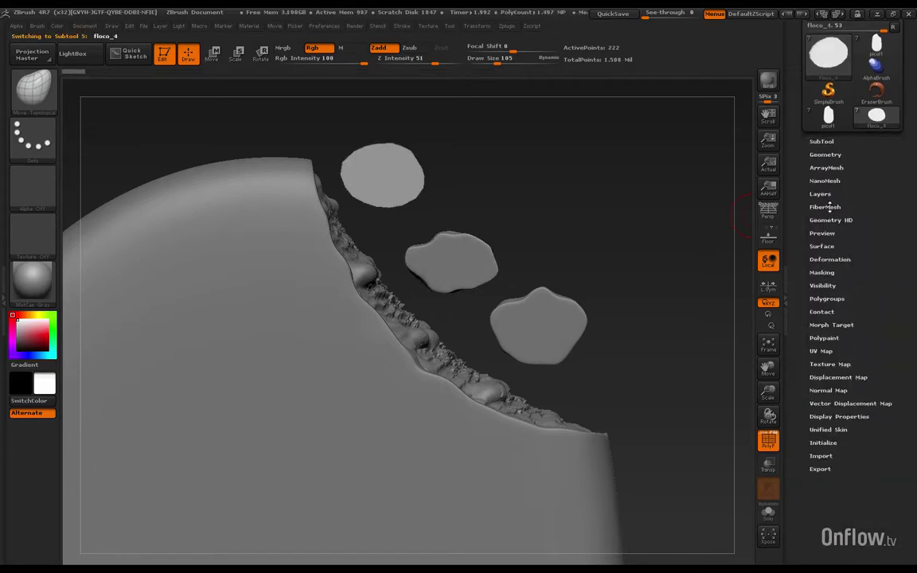
click(824, 155)
click(816, 244)
click(817, 244)
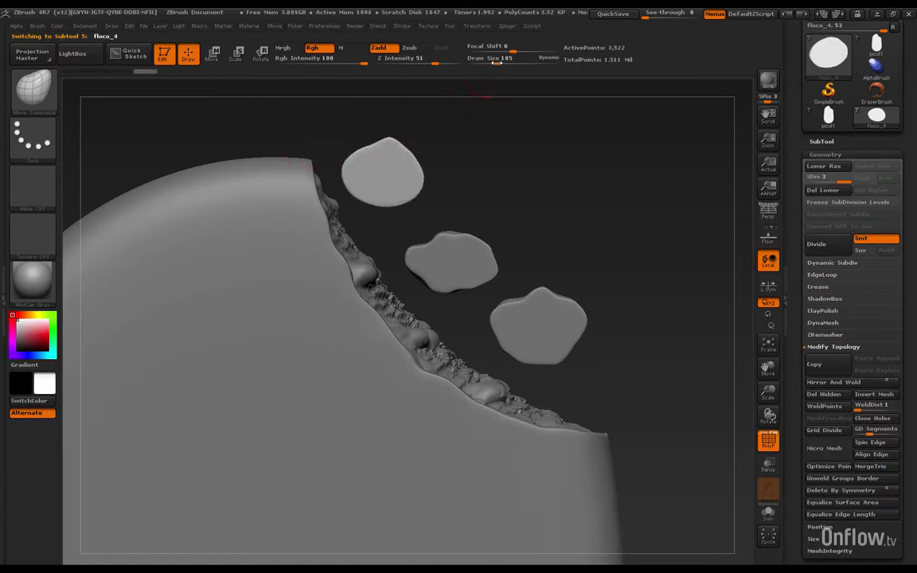
Reshape floco_4 from both sides with Move Topological at draw size 150, pulling out corners and denting its upper edge
drag(496, 62, 506, 62)
mouse_move(351, 202)
mouse_down()
mouse_move(381, 184)
mouse_move(436, 186)
mouse_move(467, 147)
mouse_up()
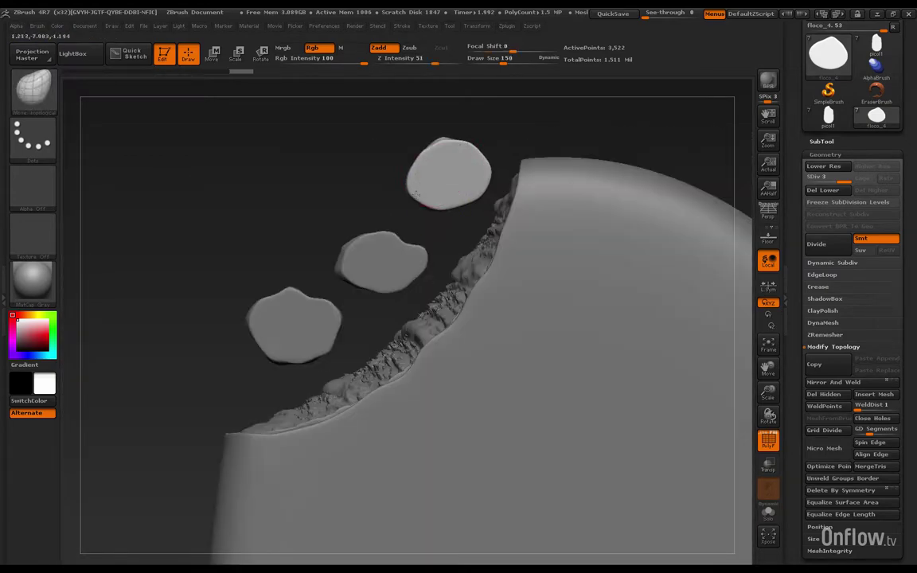
drag(411, 219, 464, 209)
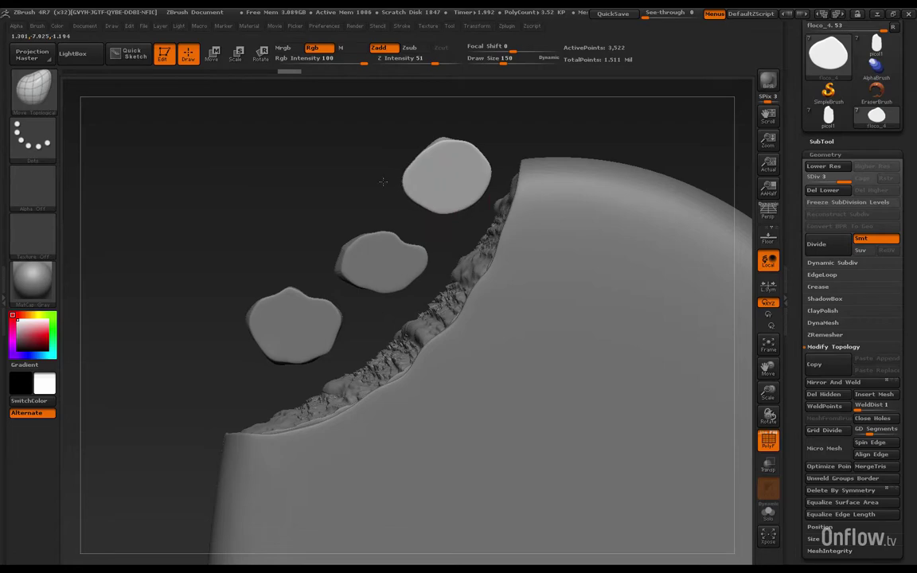
mouse_move(383, 182)
mouse_down()
mouse_move(403, 154)
mouse_move(293, 205)
mouse_move(348, 223)
mouse_move(464, 183)
mouse_up()
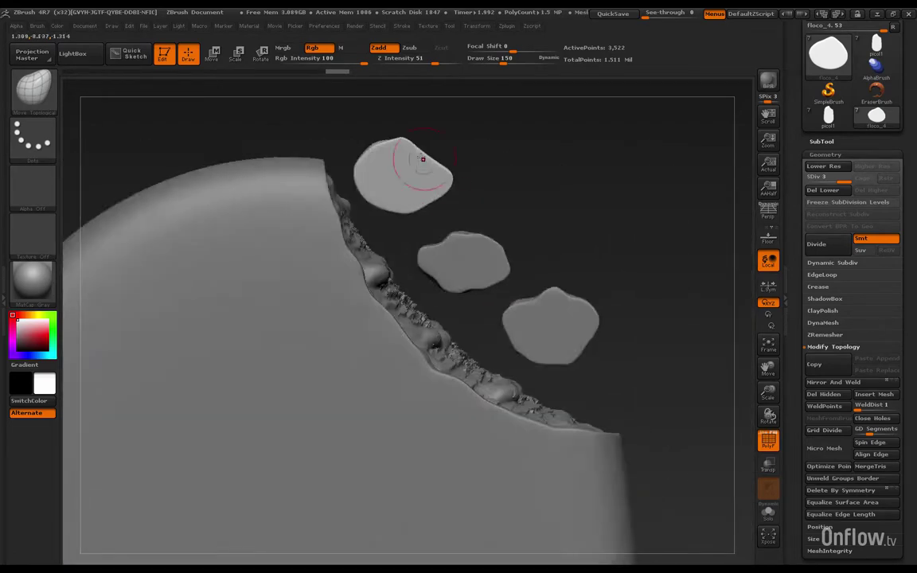
drag(420, 156, 410, 183)
mouse_move(377, 147)
mouse_down()
mouse_move(383, 172)
mouse_move(375, 160)
mouse_move(387, 144)
mouse_move(446, 177)
mouse_move(394, 202)
mouse_move(409, 187)
mouse_move(427, 203)
mouse_move(390, 180)
mouse_move(533, 226)
mouse_move(395, 251)
mouse_move(466, 185)
mouse_up()
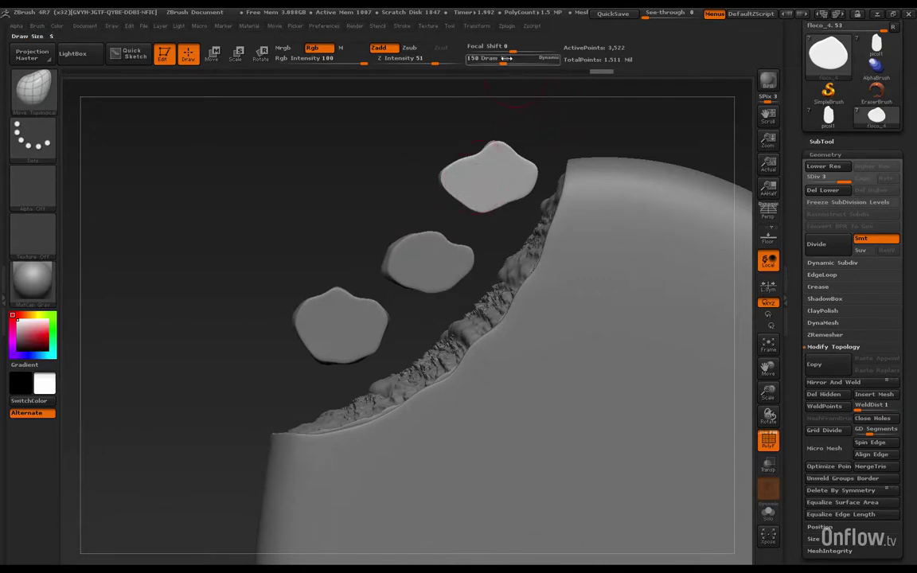
Refine the contour of floco_4 with Move Topological at draw size 109 and check all three flakes against the bite
drag(503, 59, 495, 61)
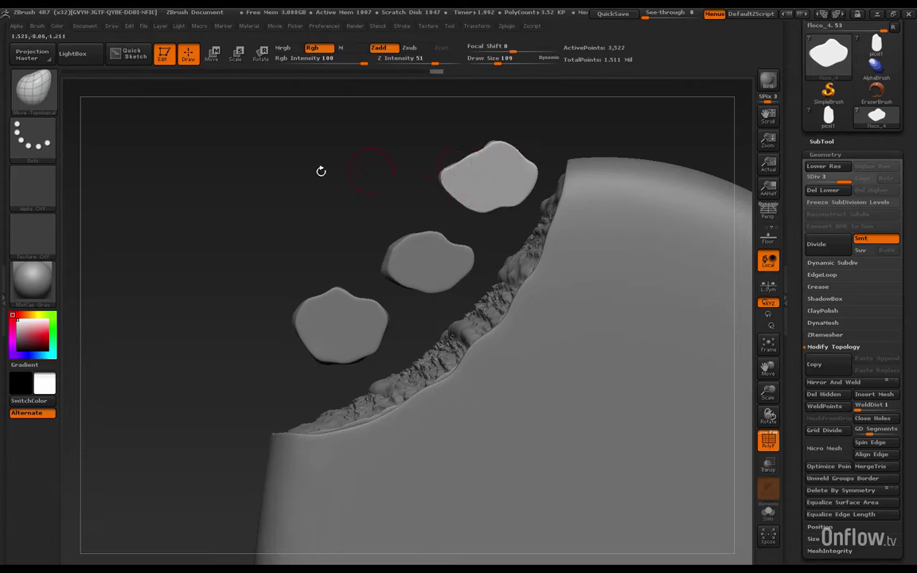
drag(319, 169, 465, 142)
key(b)
key(m)
key(t)
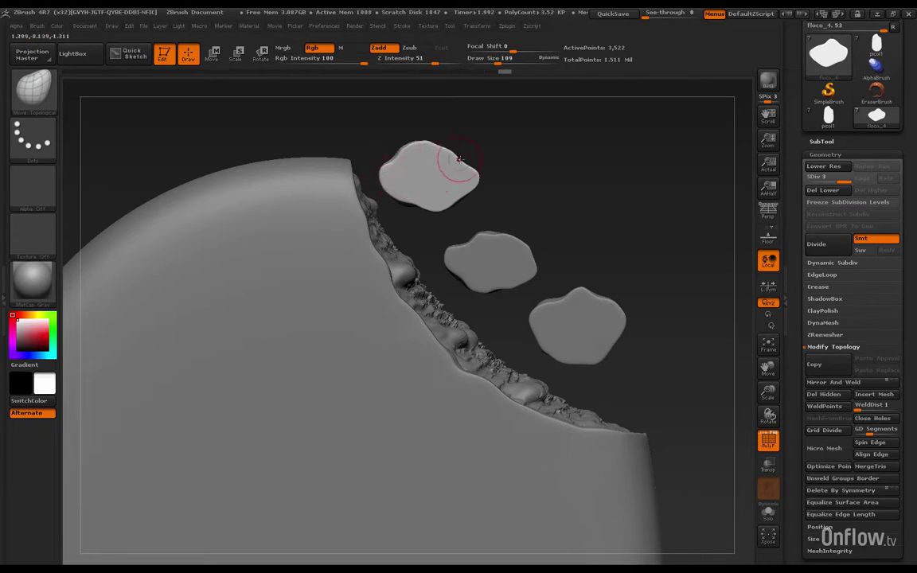
click(778, 344)
drag(644, 349, 608, 342)
drag(766, 393, 739, 445)
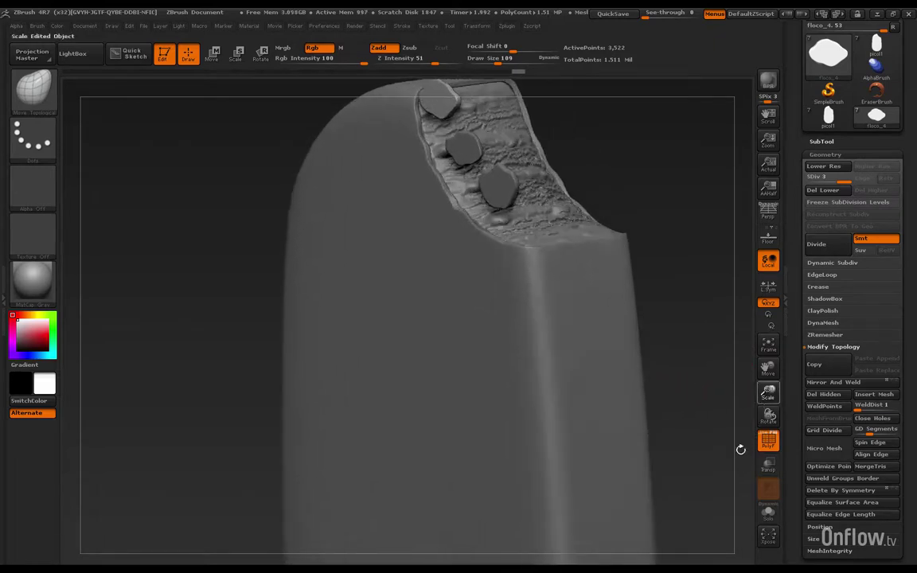
drag(645, 324, 689, 340)
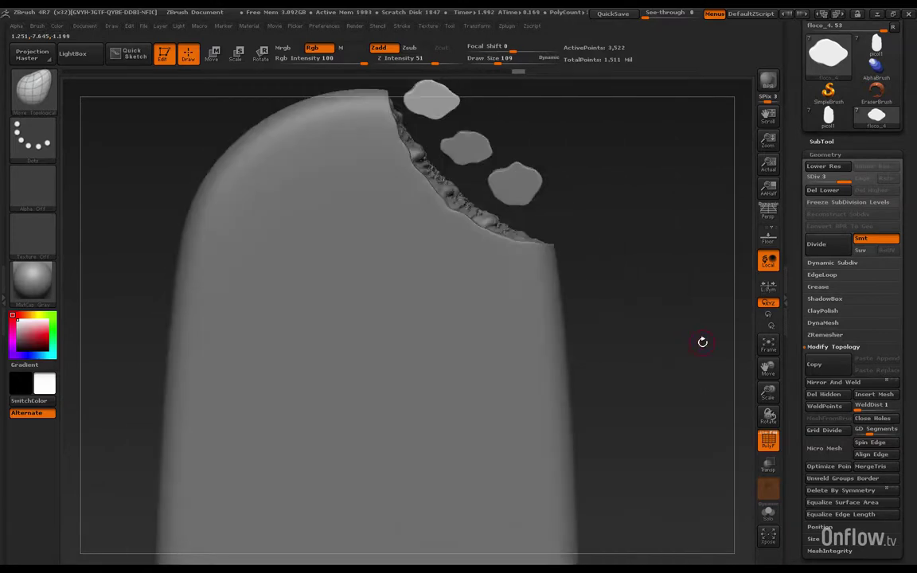